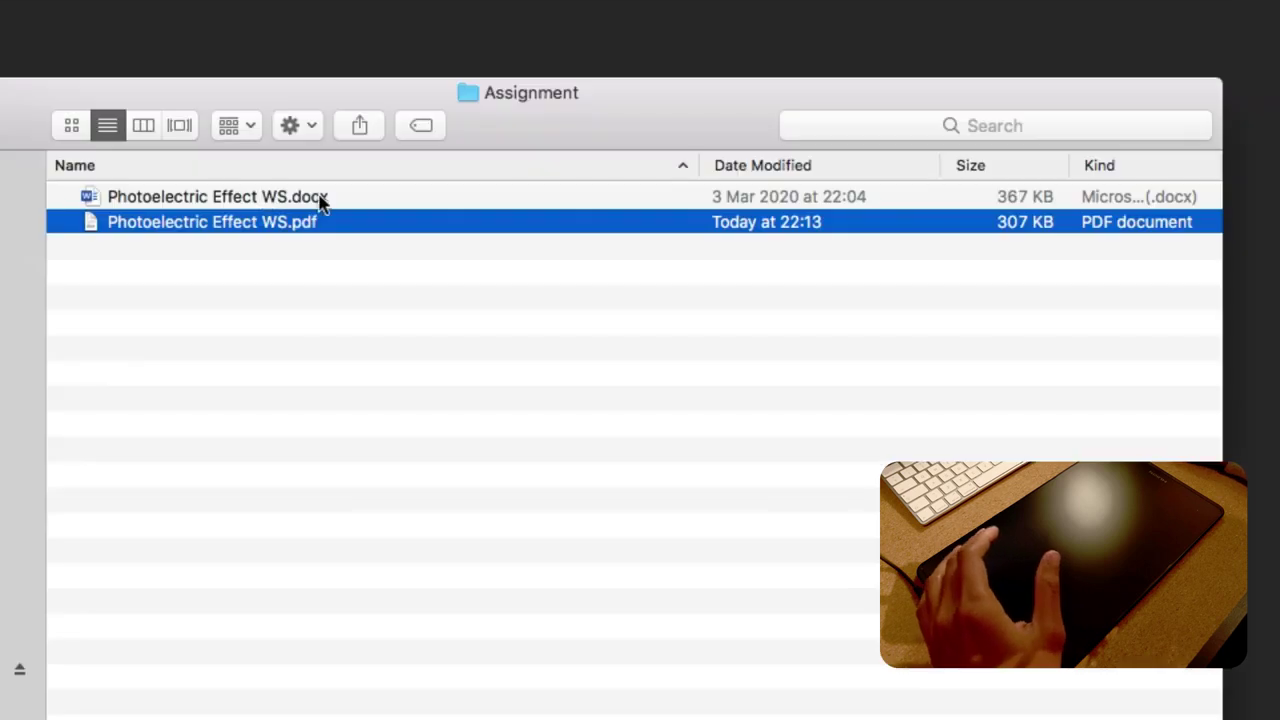
# Step: Switch to OneNote and add a page titled "Photoelectric effect" to the Mechanics section
pyautogui.click(546, 215)
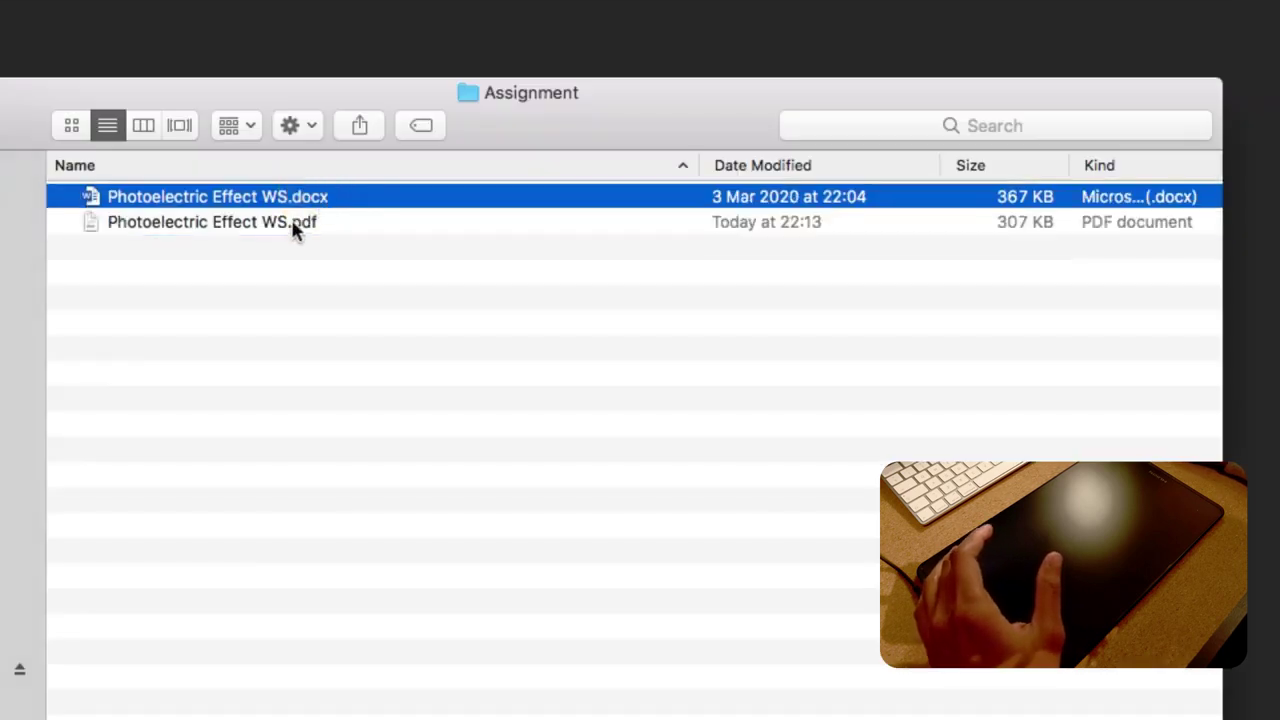
pyautogui.click(289, 222)
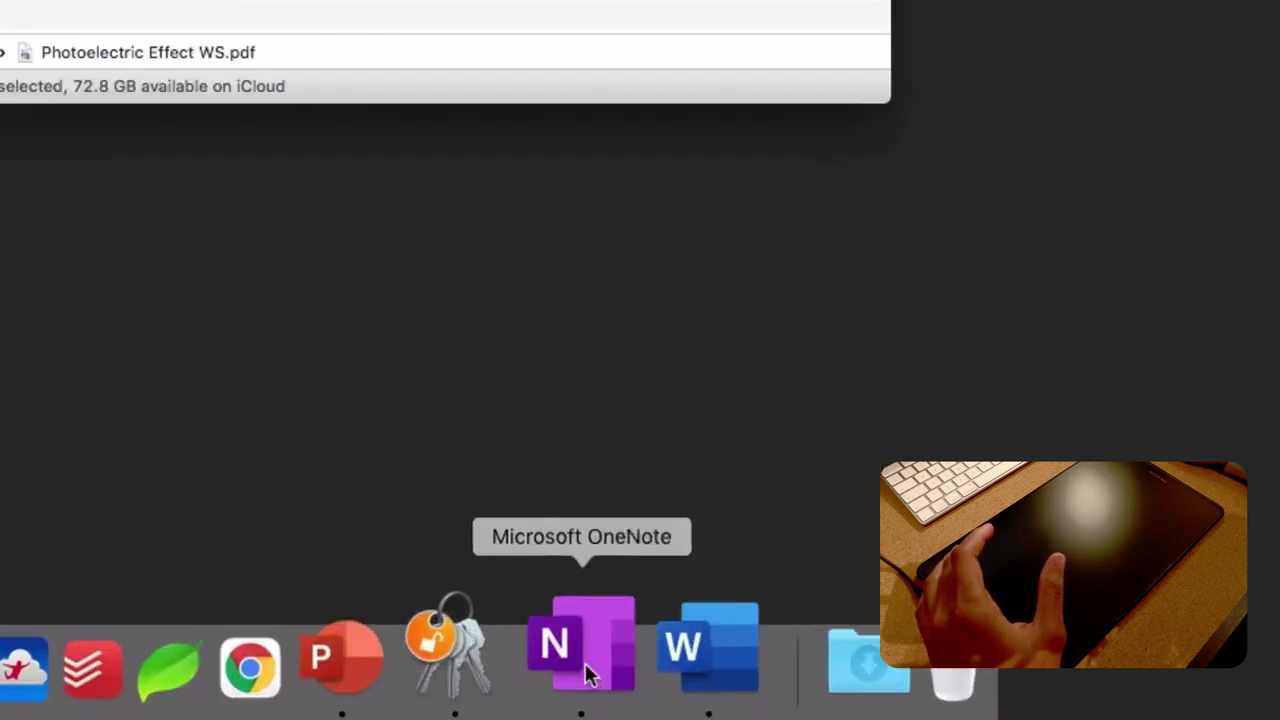
pyautogui.click(588, 672)
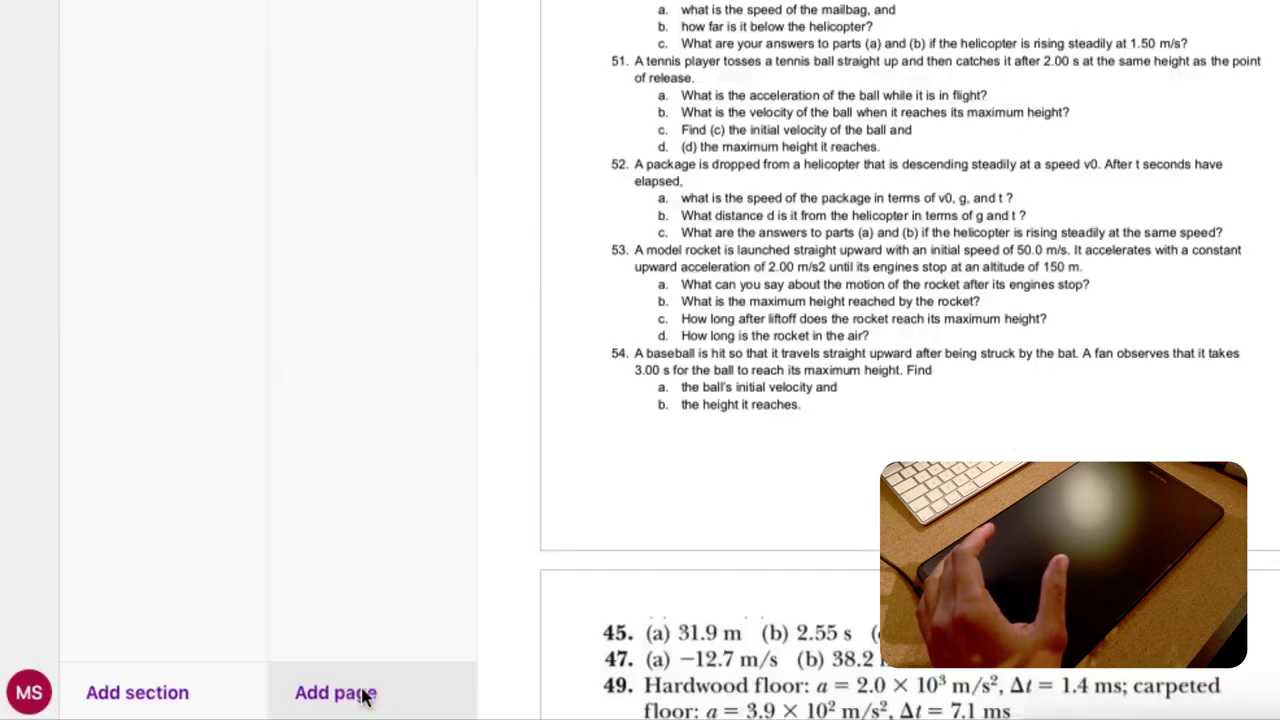
pyautogui.click(363, 694)
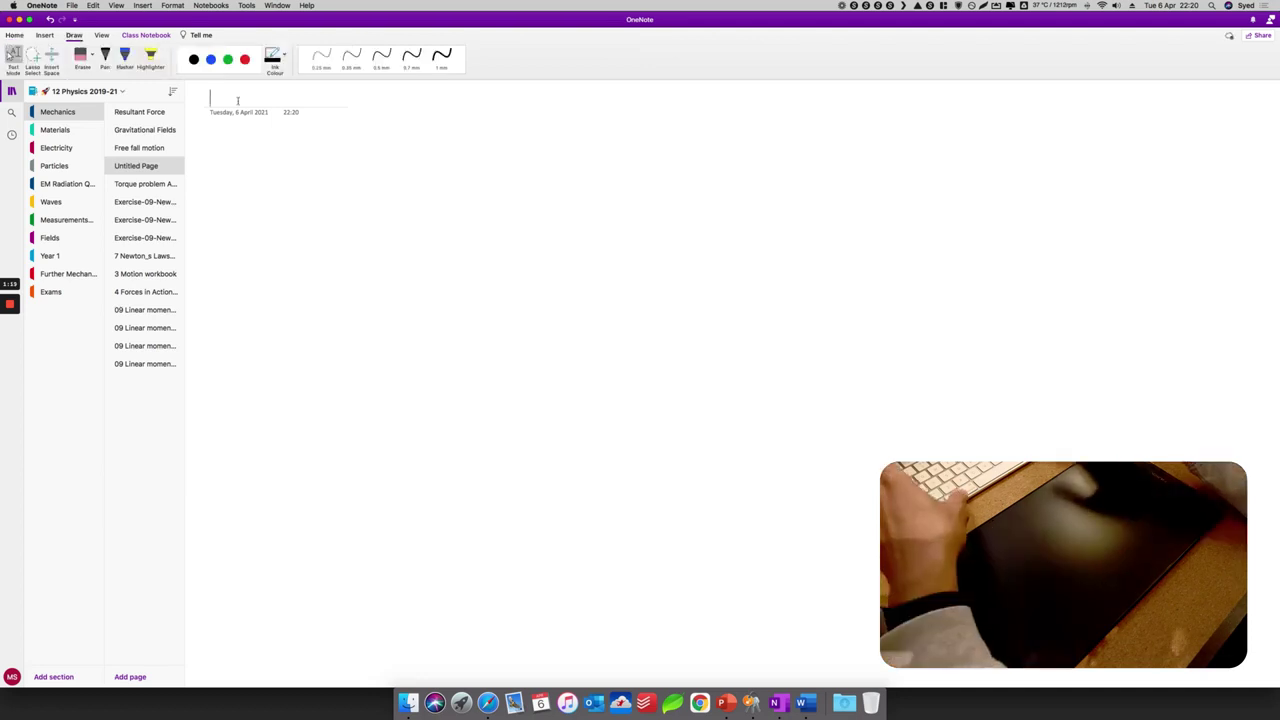
pyautogui.write('Ph')
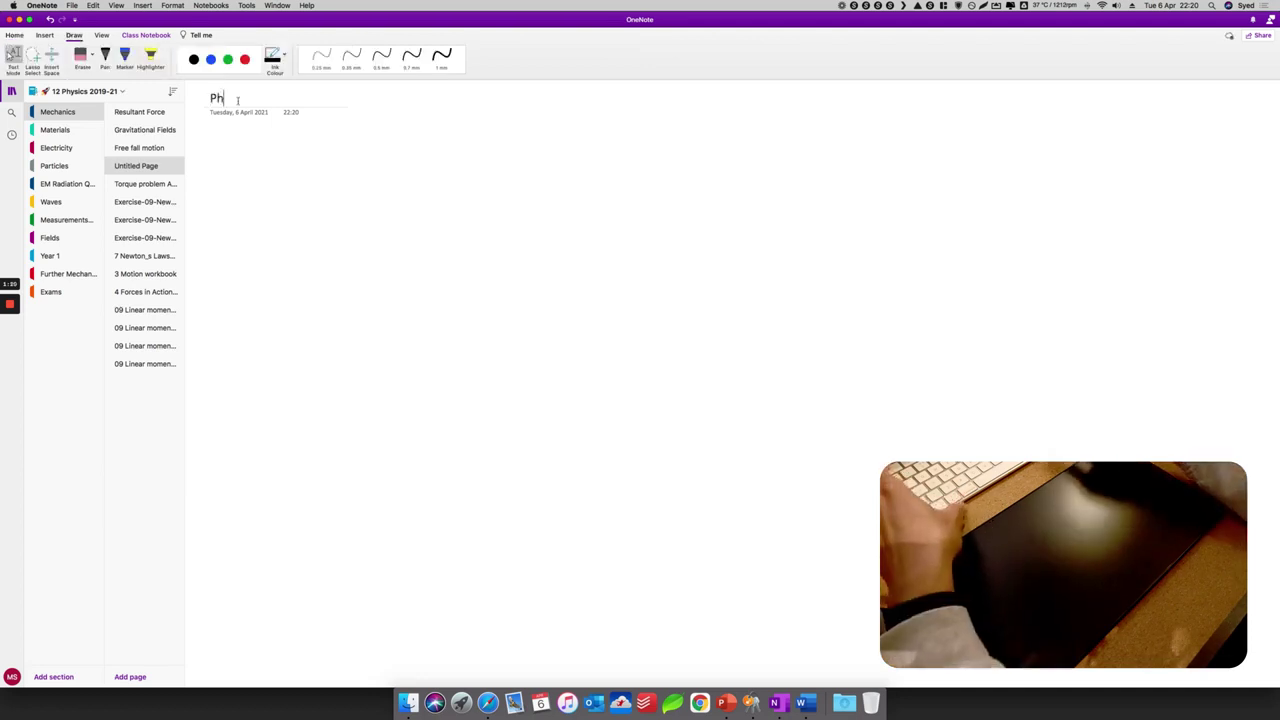
pyautogui.write('otoelectr')
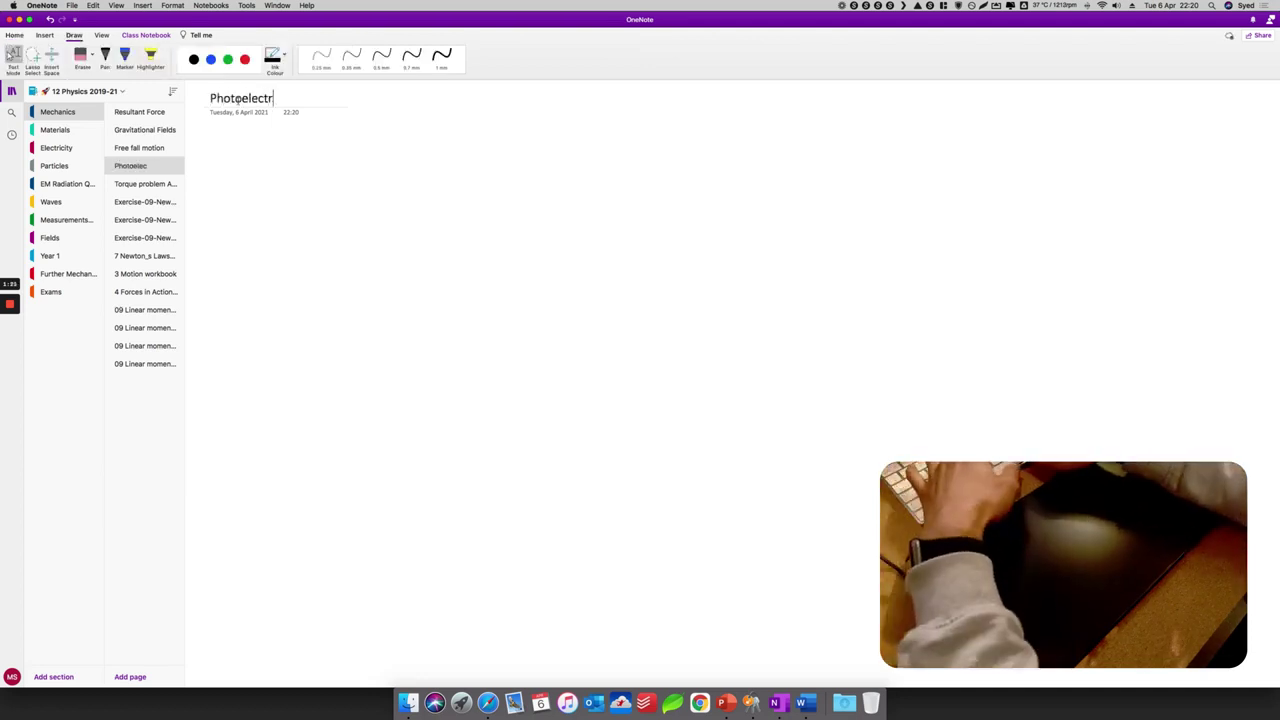
pyautogui.write('ic effect')
pyautogui.press('Return')
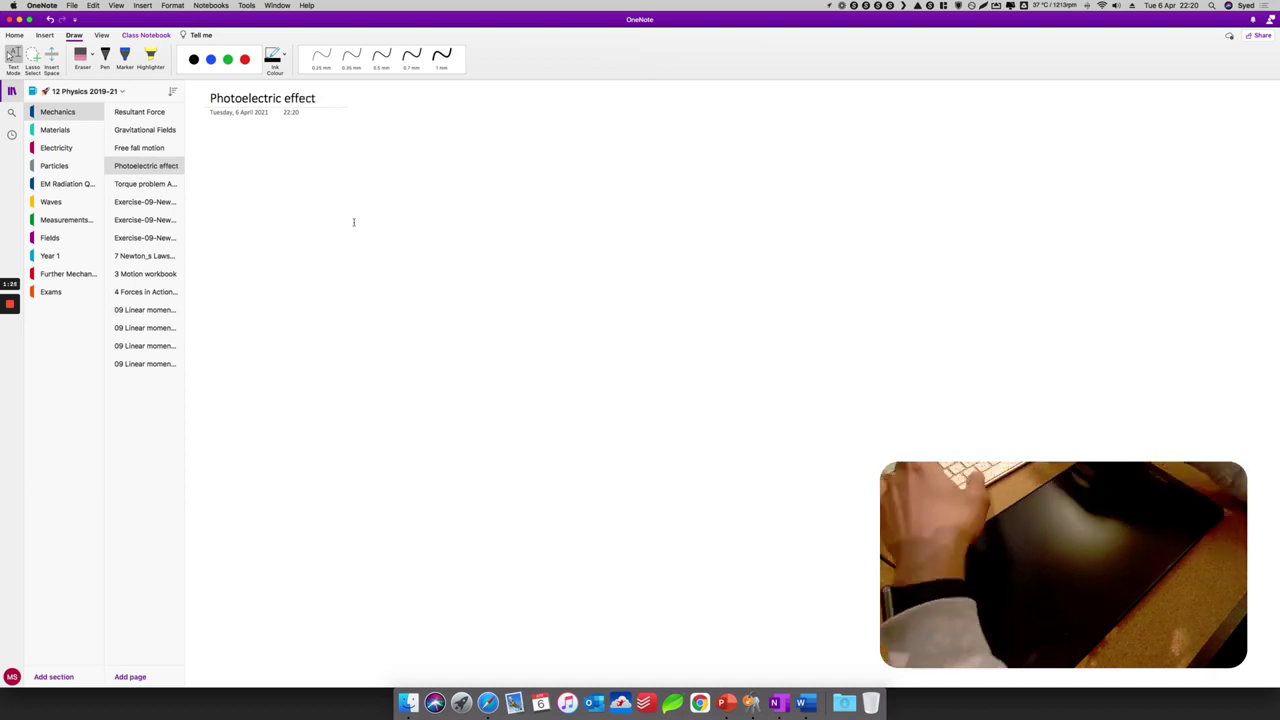
# Step: Insert Photoelectric Effect WS.docx from the Assignment folder in Finder into the OneNote page as a printout, allowing file conversion
pyautogui.click(404, 695)
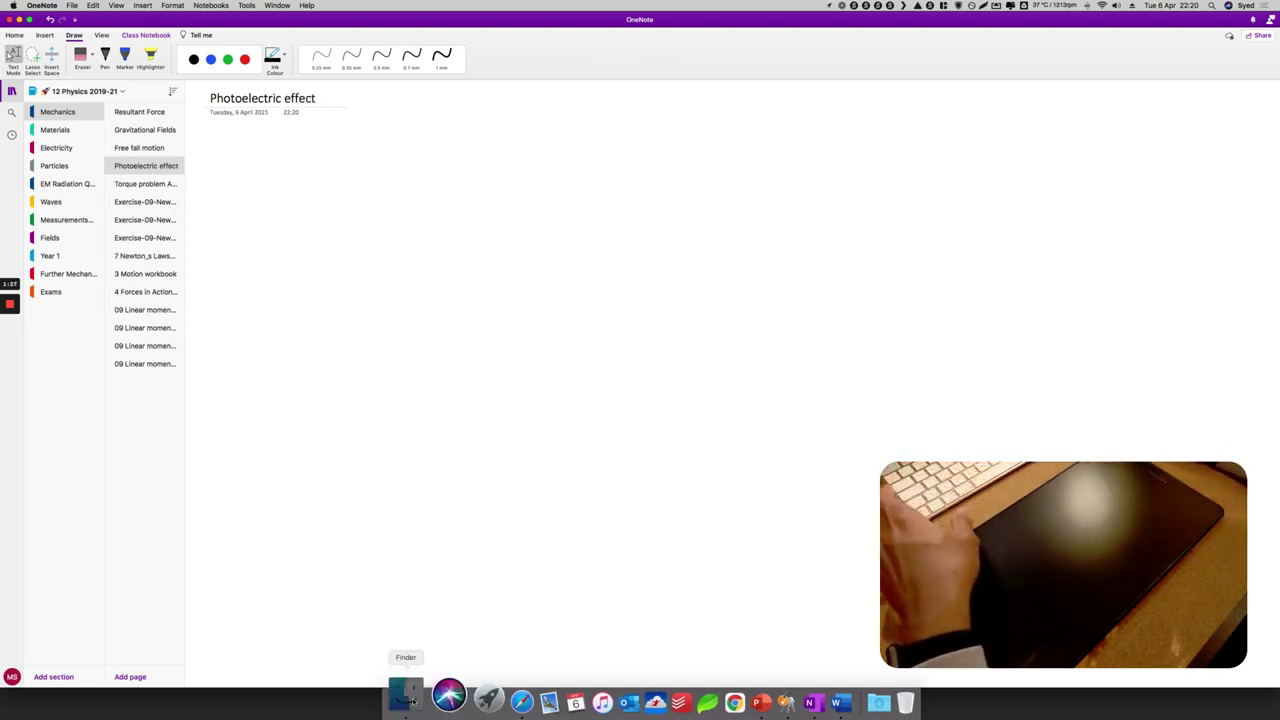
pyautogui.moveTo(632, 176); pyautogui.dragTo(807, 171)
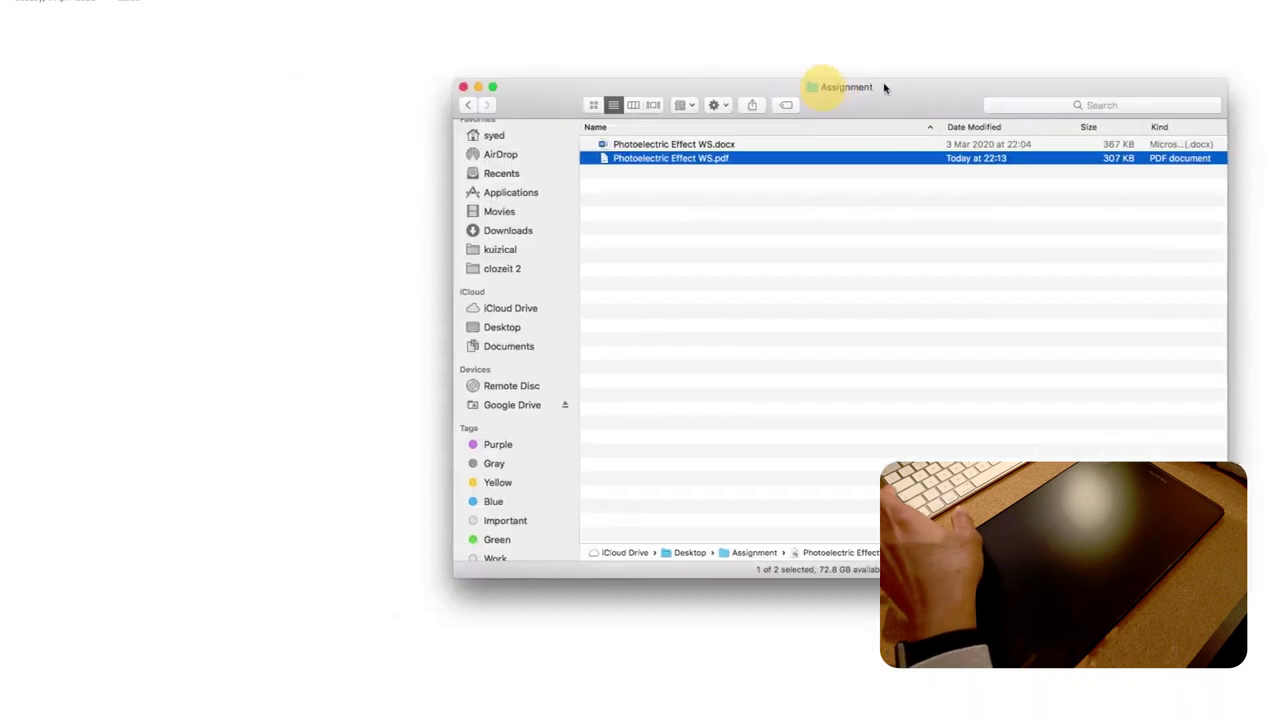
pyautogui.click(706, 144)
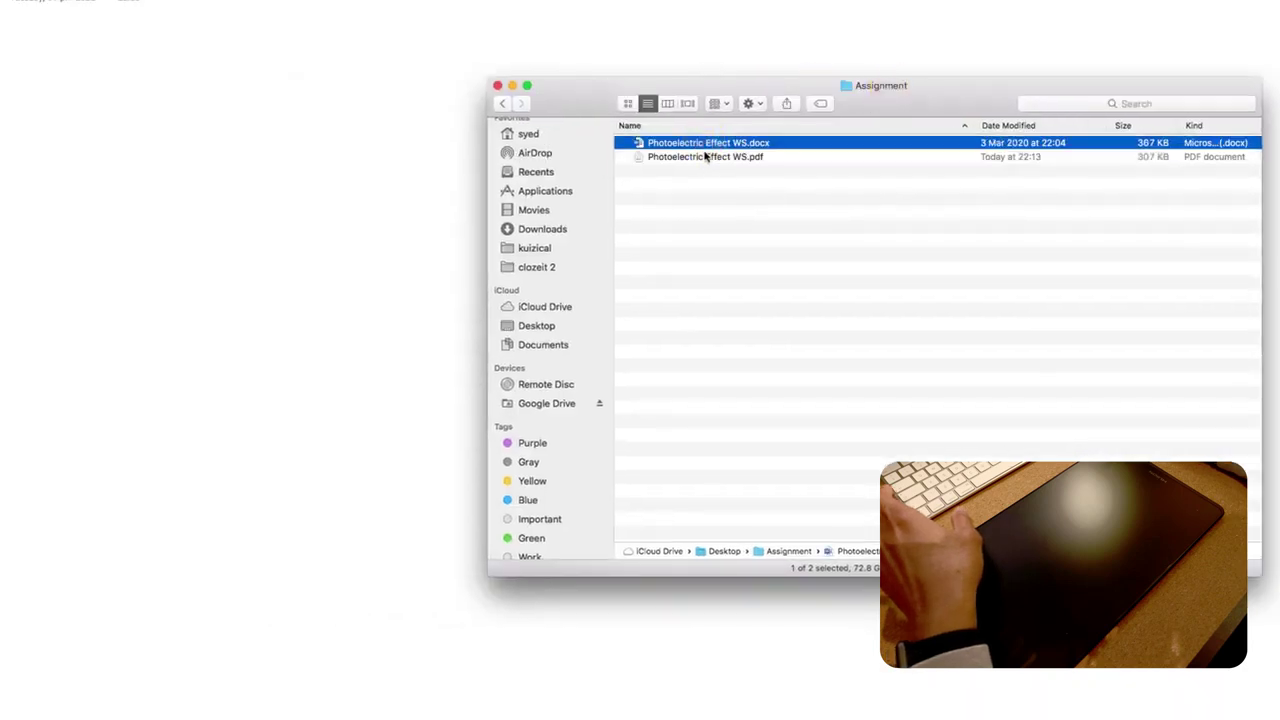
pyautogui.click(705, 146)
pyautogui.moveTo(705, 145); pyautogui.dragTo(297, 151)
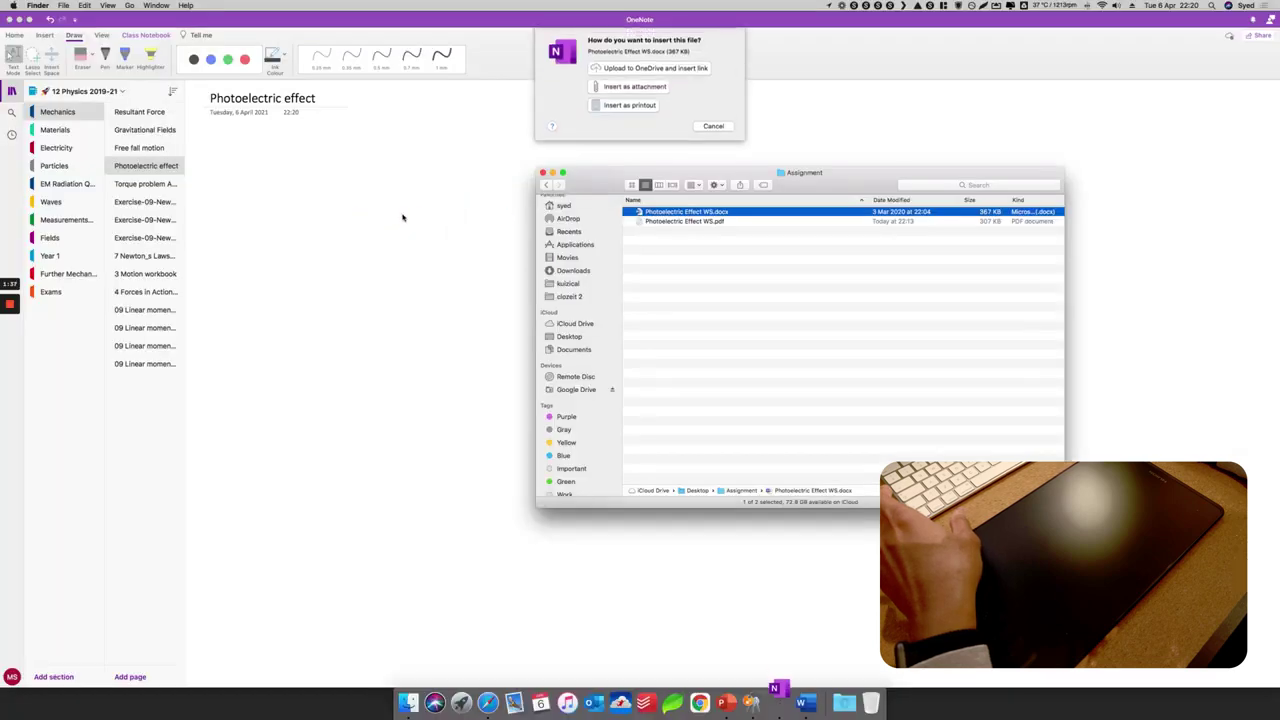
pyautogui.click(686, 105)
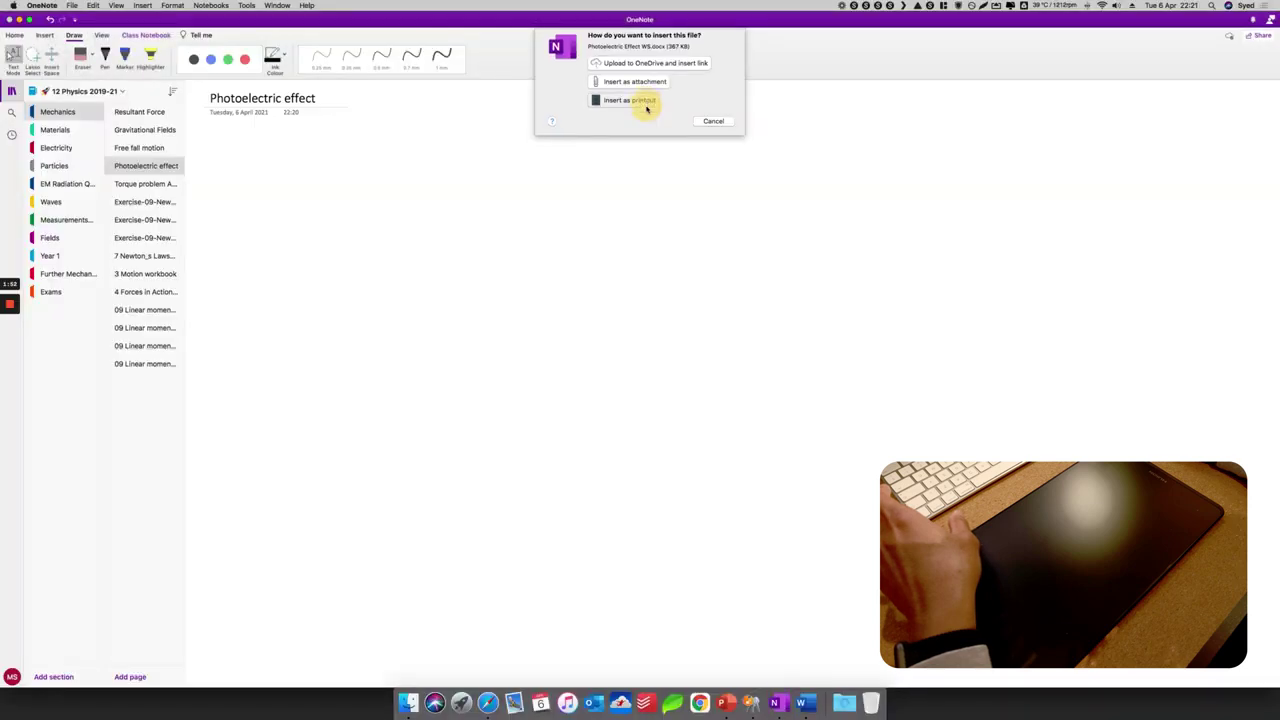
pyautogui.click(652, 240)
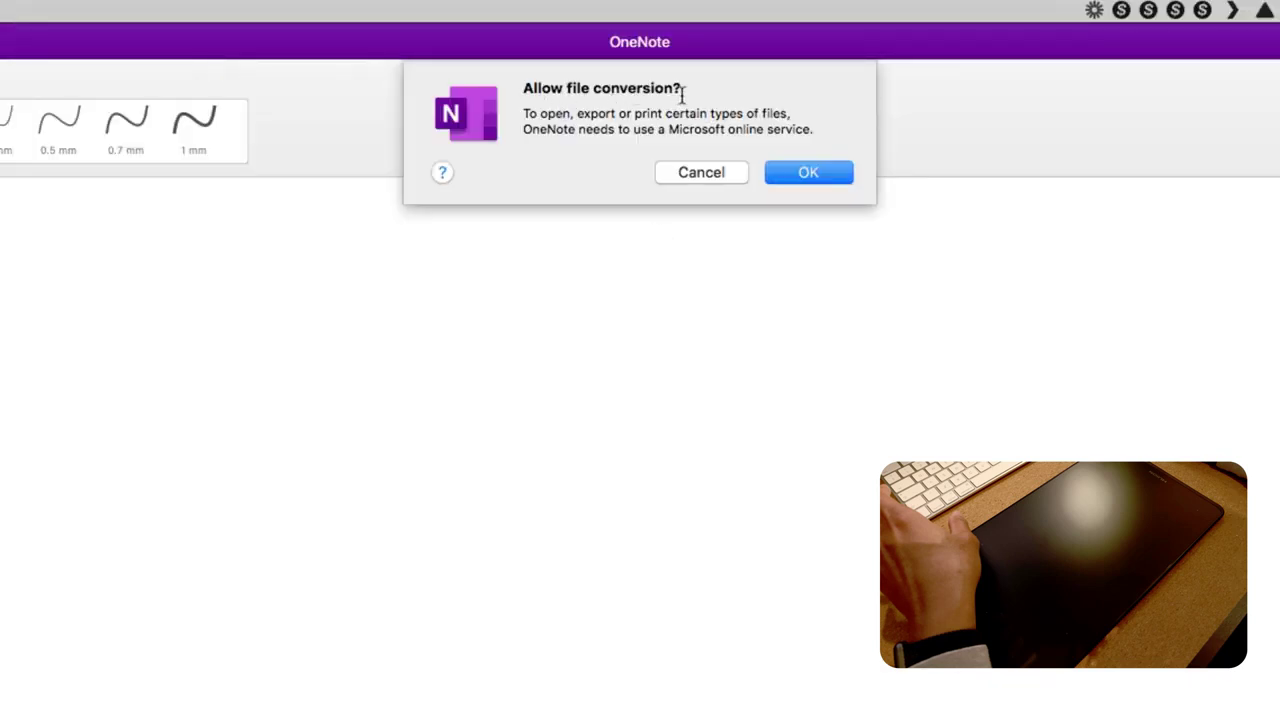
pyautogui.click(831, 174)
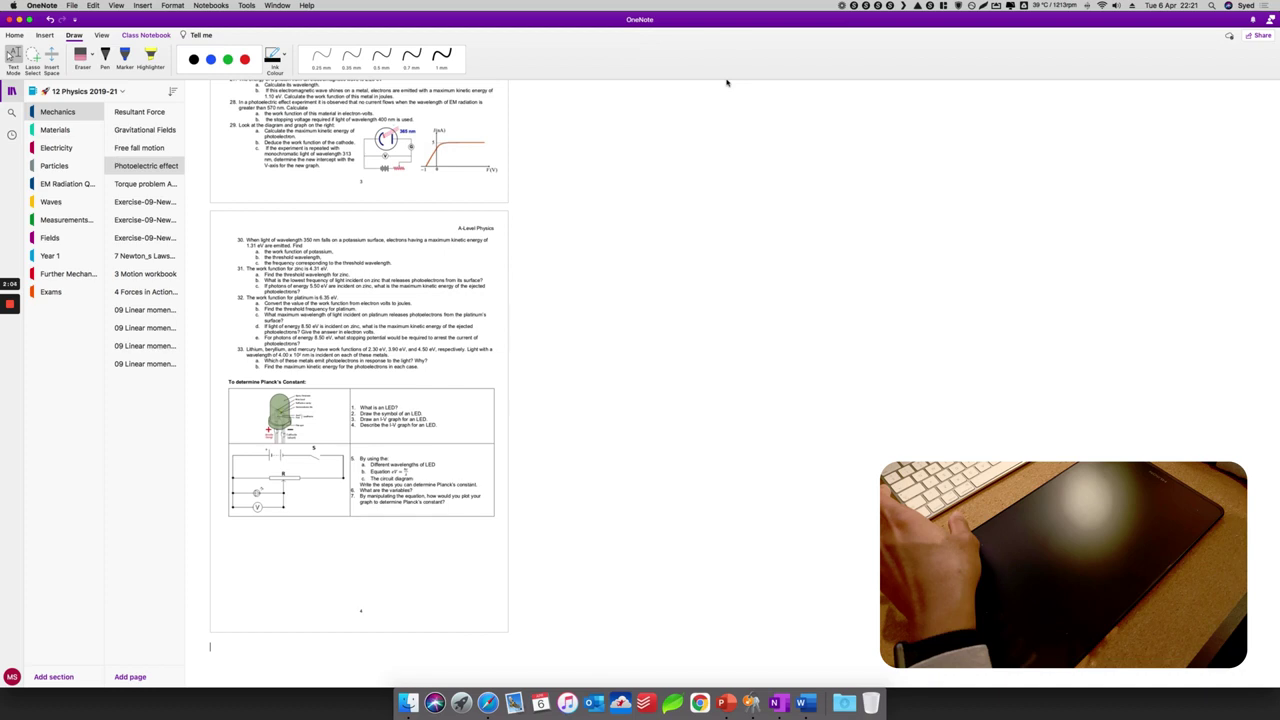
# Step: Handwrite "Hello" in blue 0.5 mm pen ink in the blank space beside the worksheet's first page
pyautogui.scroll(15, 321, 195)
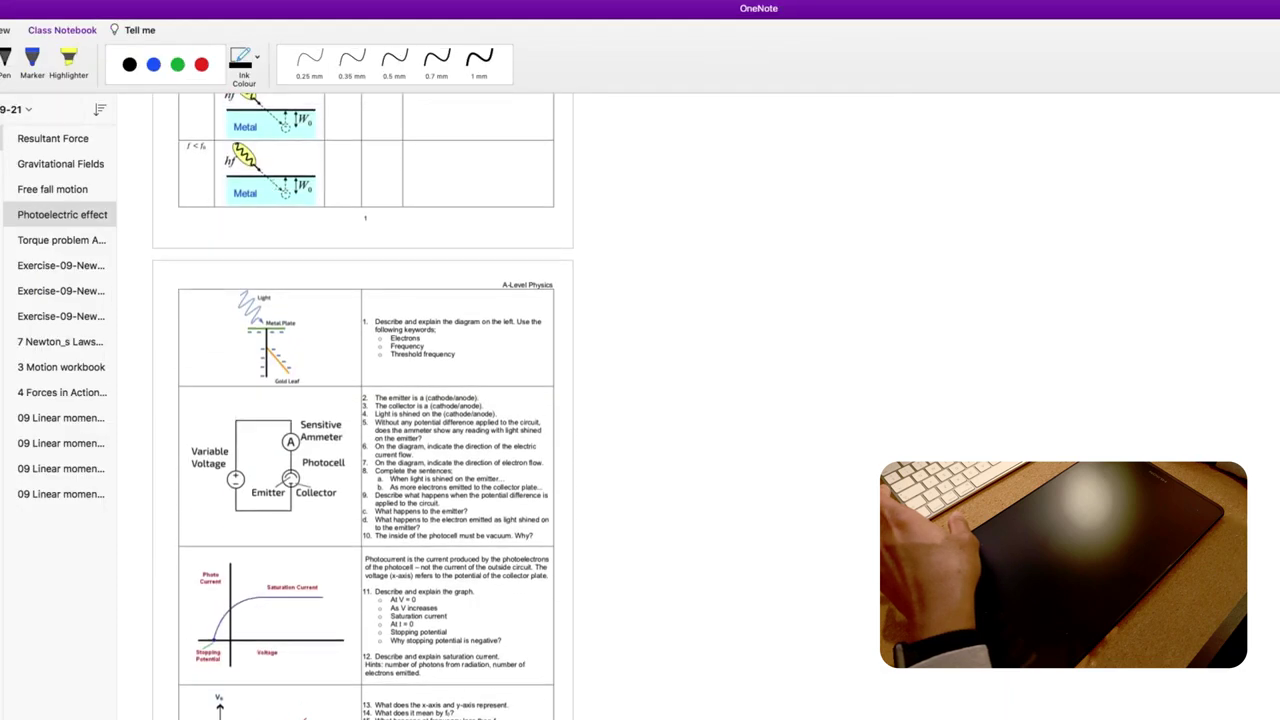
pyautogui.scroll(8, 472, 172)
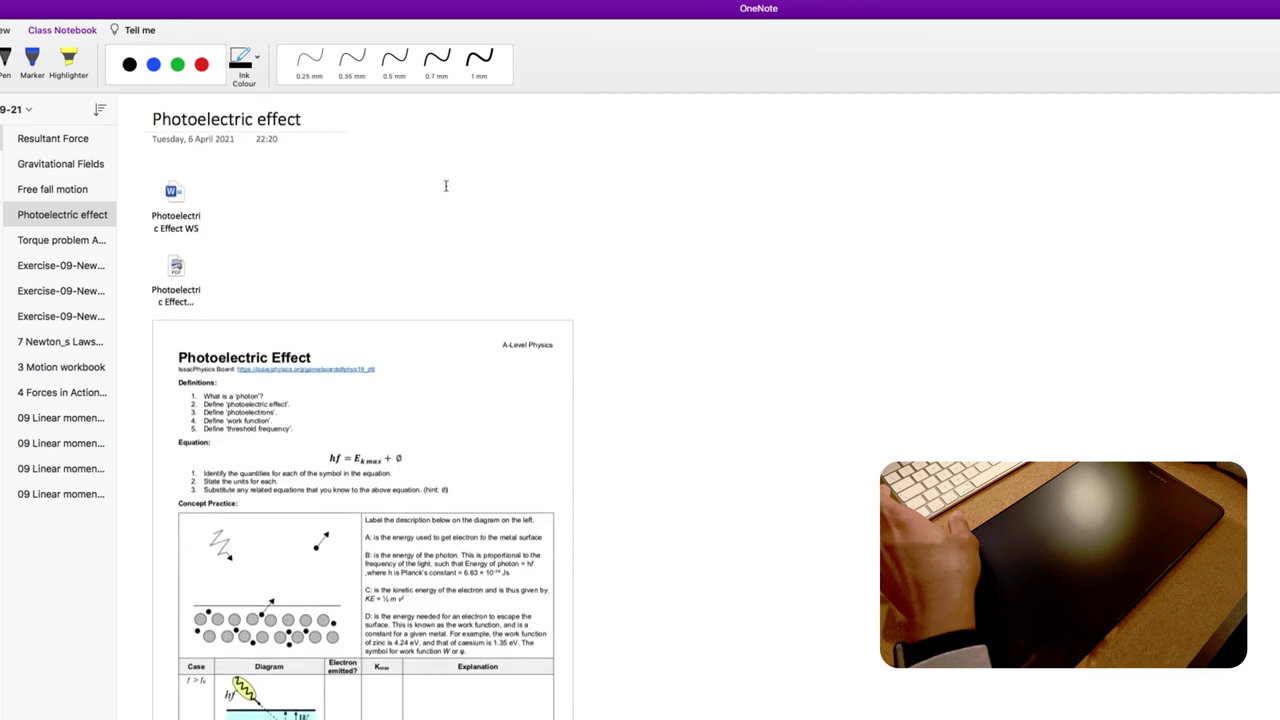
pyautogui.scroll(-3, 274, 317)
pyautogui.scroll(4, 257, 297)
pyautogui.scroll(-4, 286, 437)
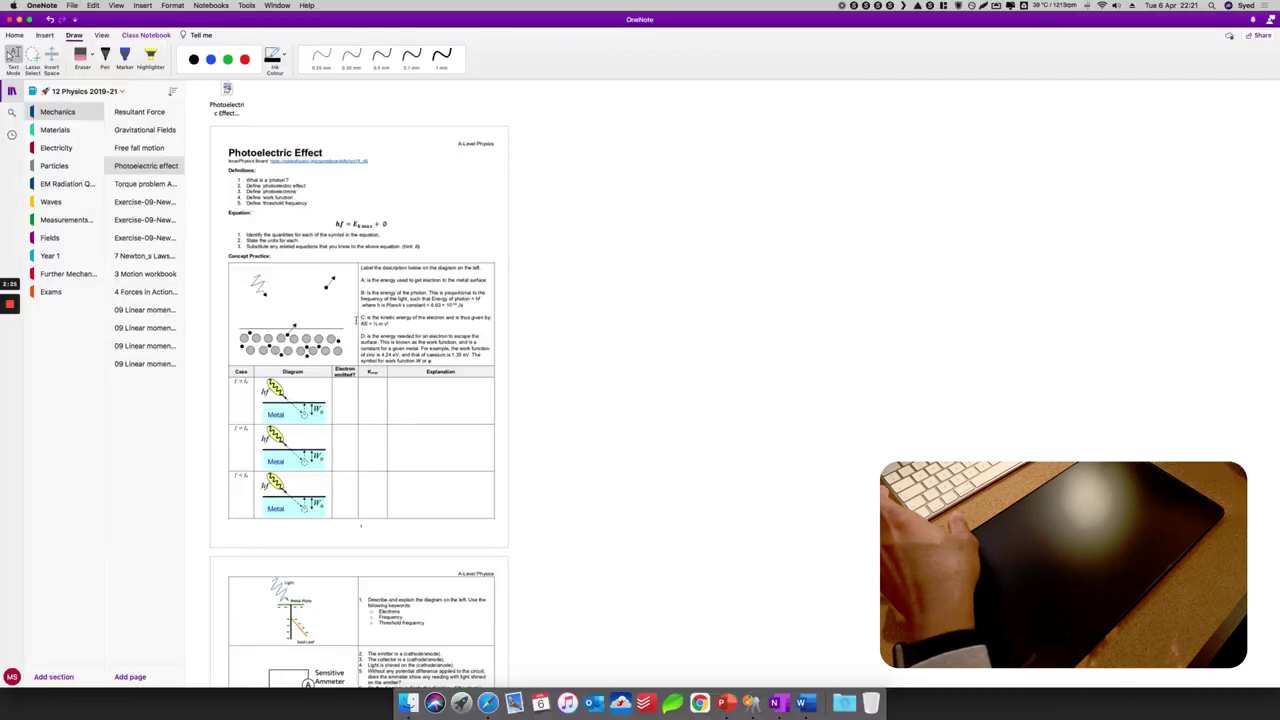
pyautogui.click(381, 57)
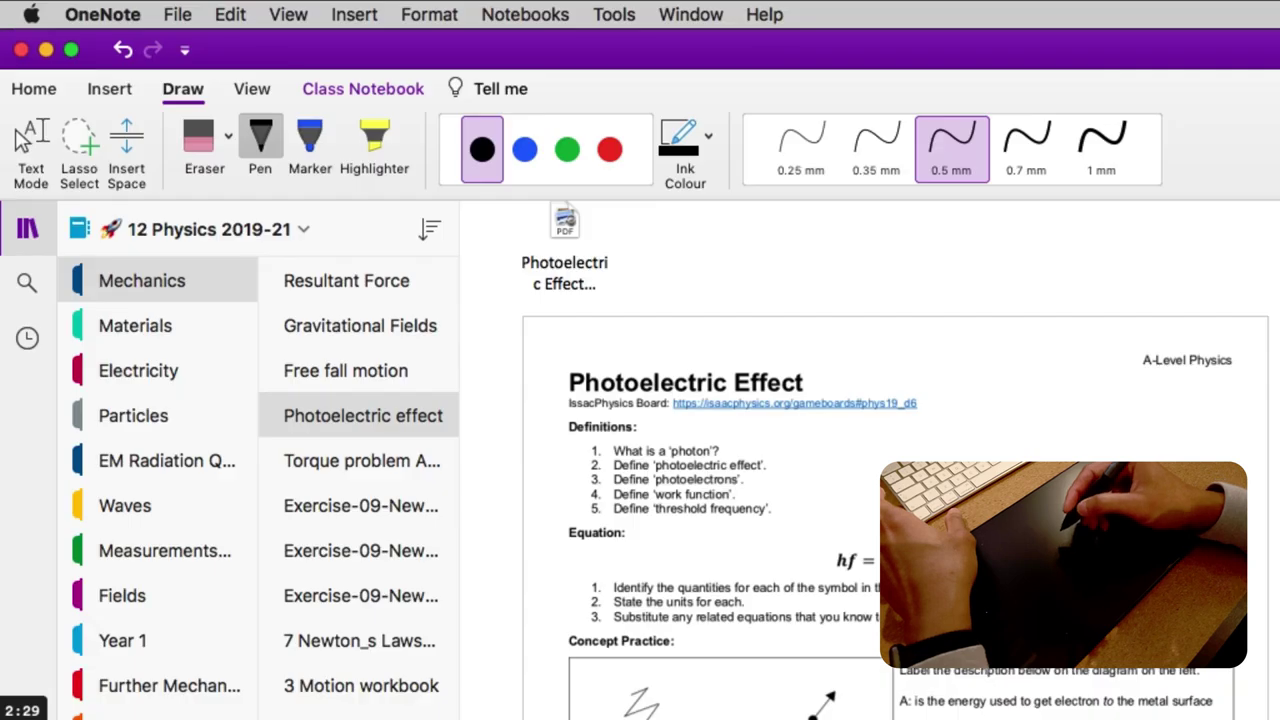
pyautogui.click(524, 150)
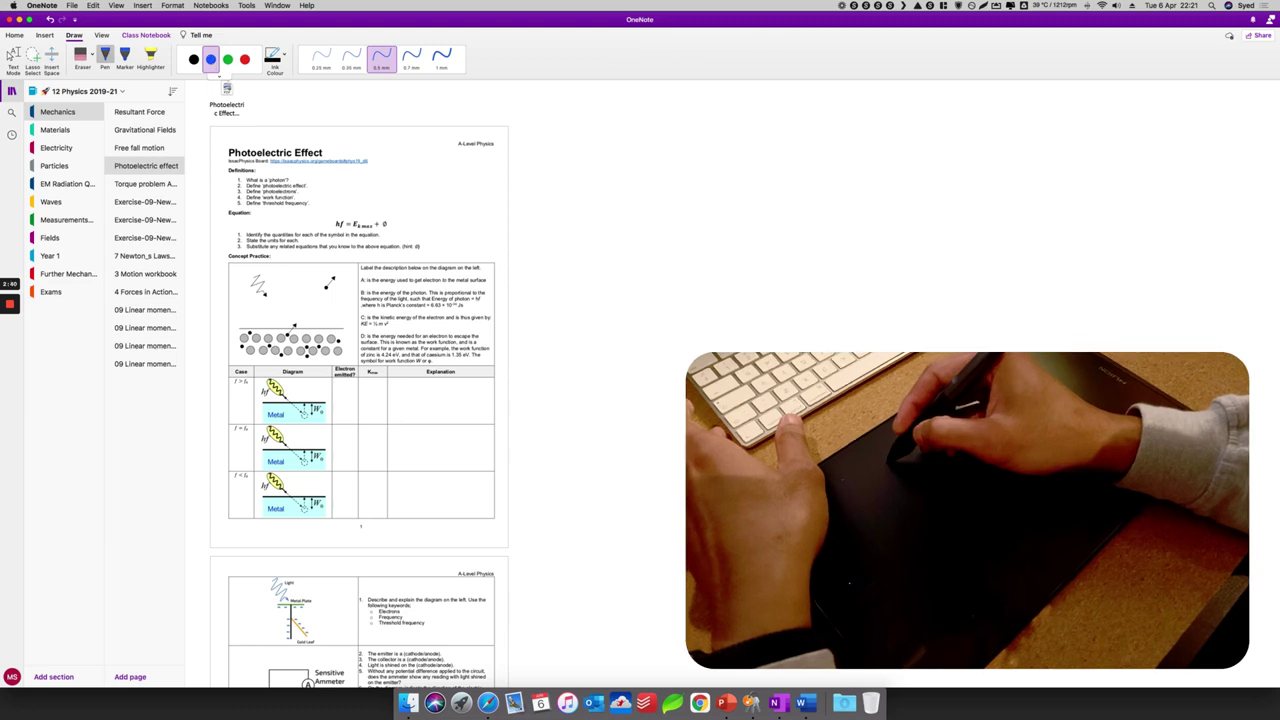
pyautogui.moveTo(522, 194)
pyautogui.mouseDown()
pyautogui.moveTo(522, 222)
pyautogui.moveTo(594, 200)
pyautogui.mouseUp()
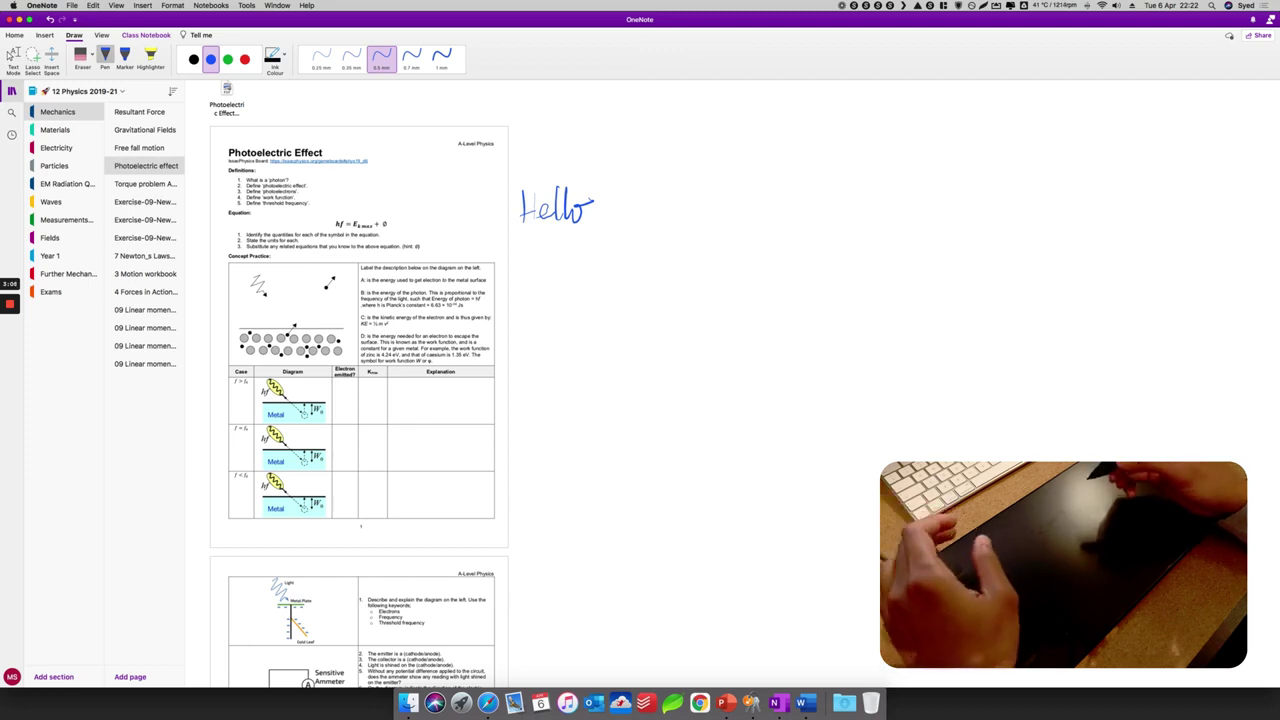
# Step: Launch HuionTablet and open the tablet's press key settings
pyautogui.click(461, 695)
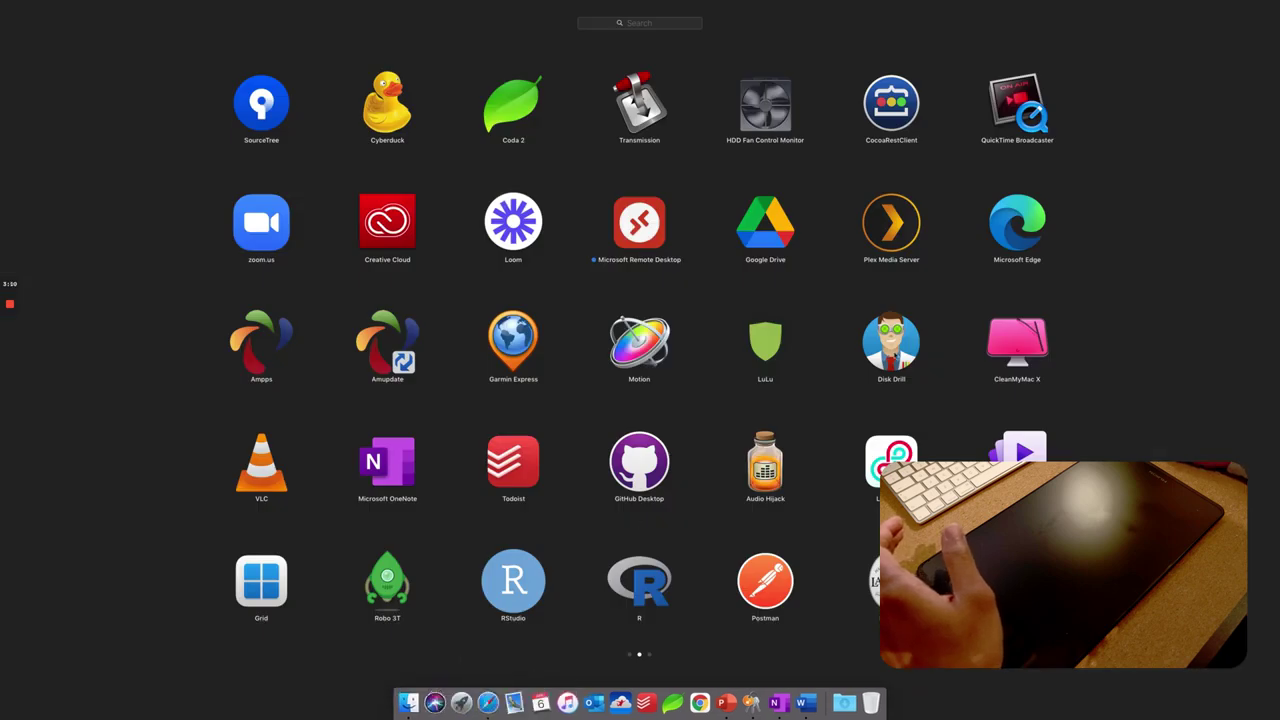
pyautogui.scroll(-2, 894, 355)
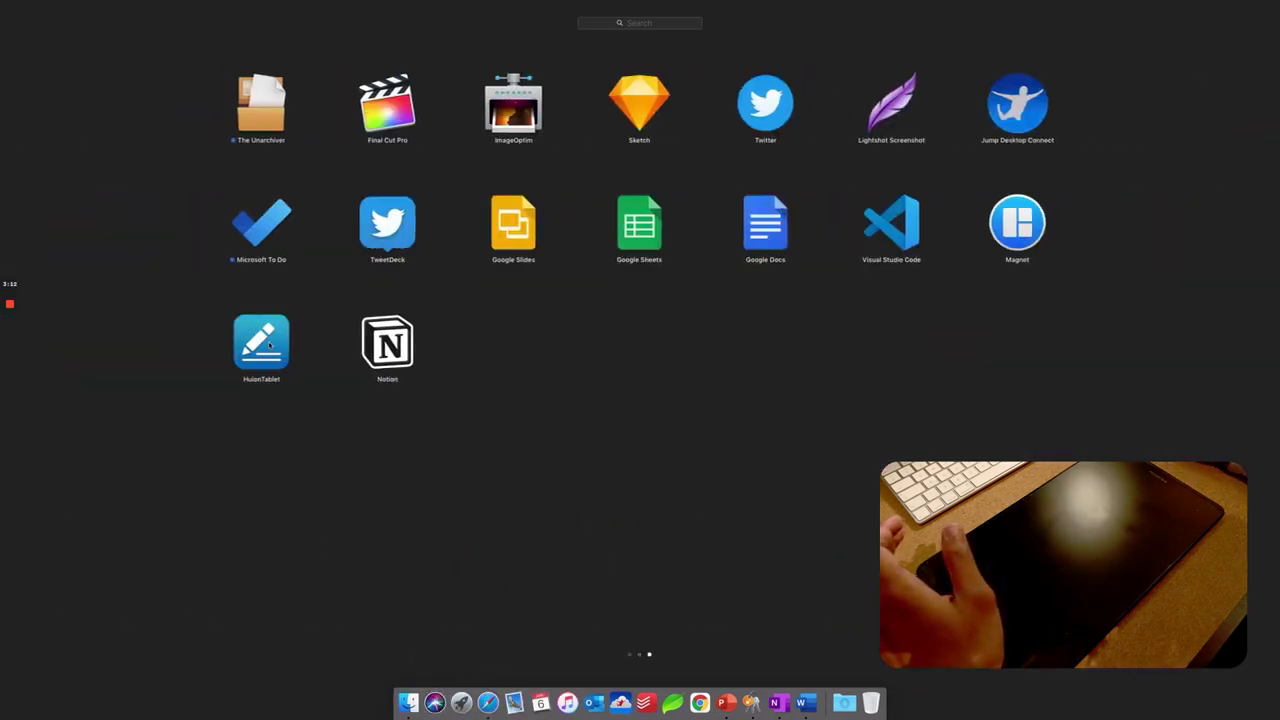
pyautogui.click(261, 343)
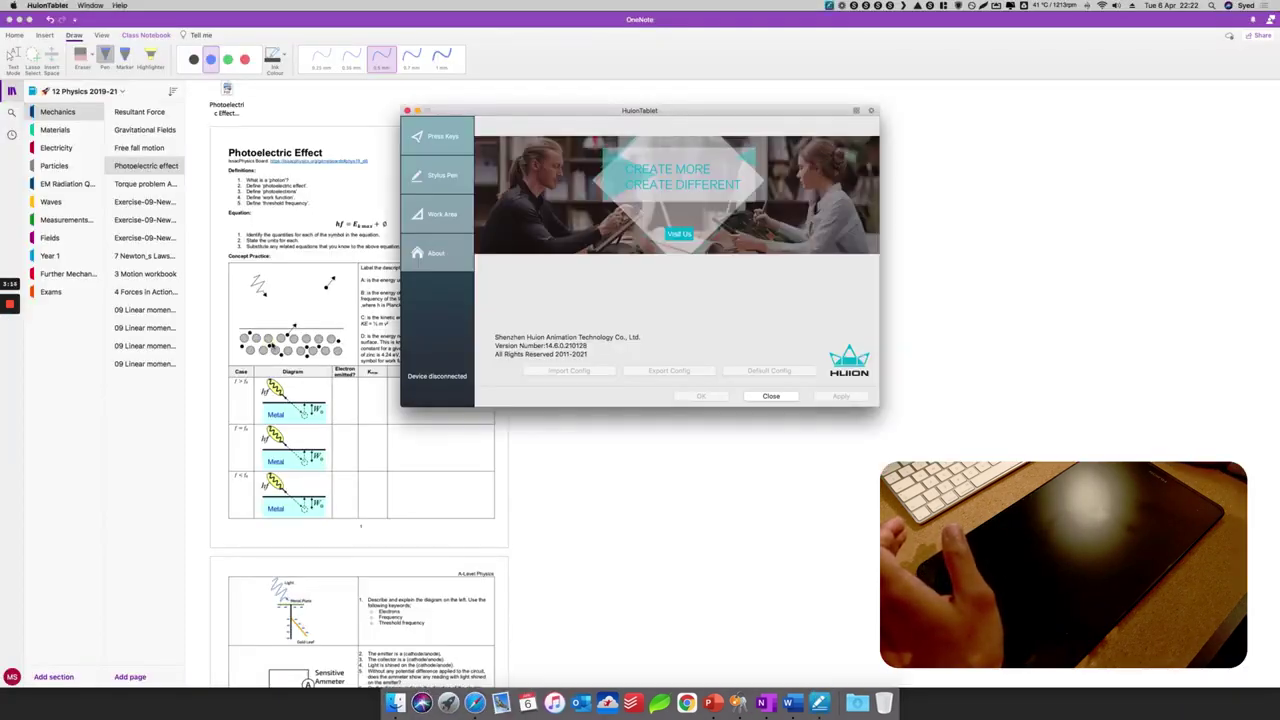
pyautogui.moveTo(640, 111); pyautogui.dragTo(582, 147)
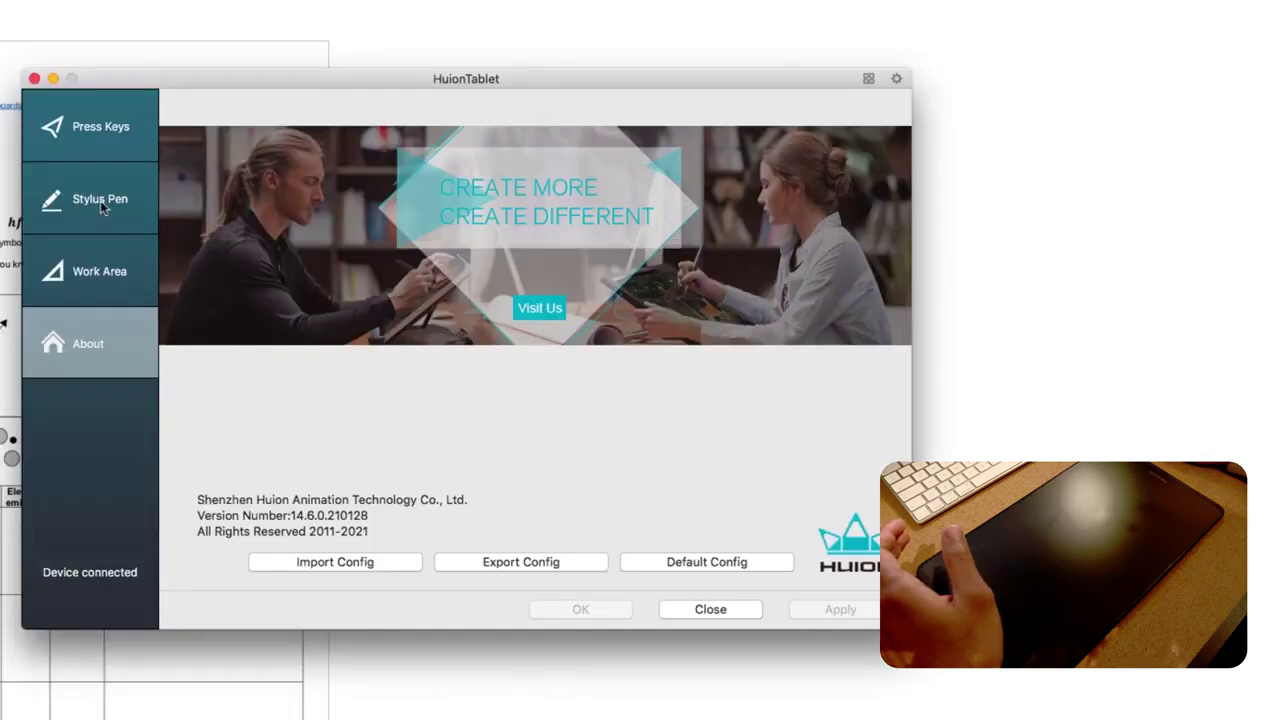
pyautogui.click(110, 125)
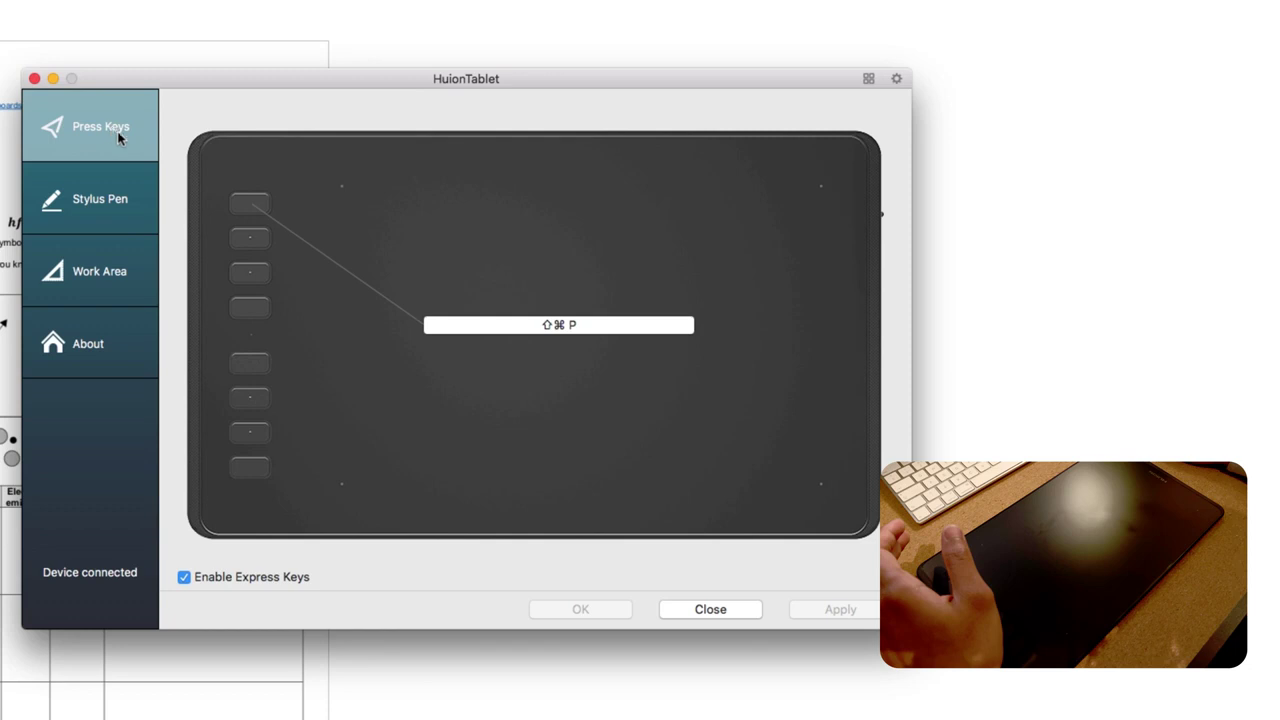
# Step: Choose Microsoft OneNote.app as the application profile and start editing its express keys
pyautogui.click(868, 79)
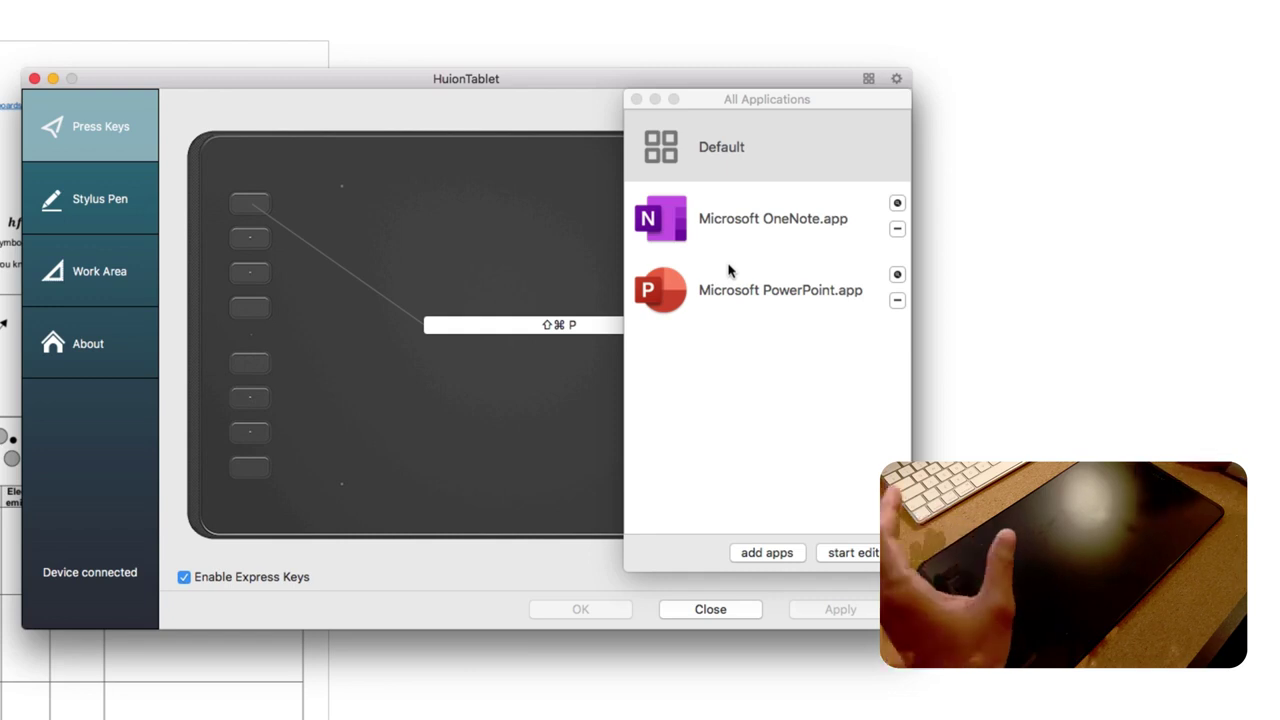
pyautogui.click(792, 217)
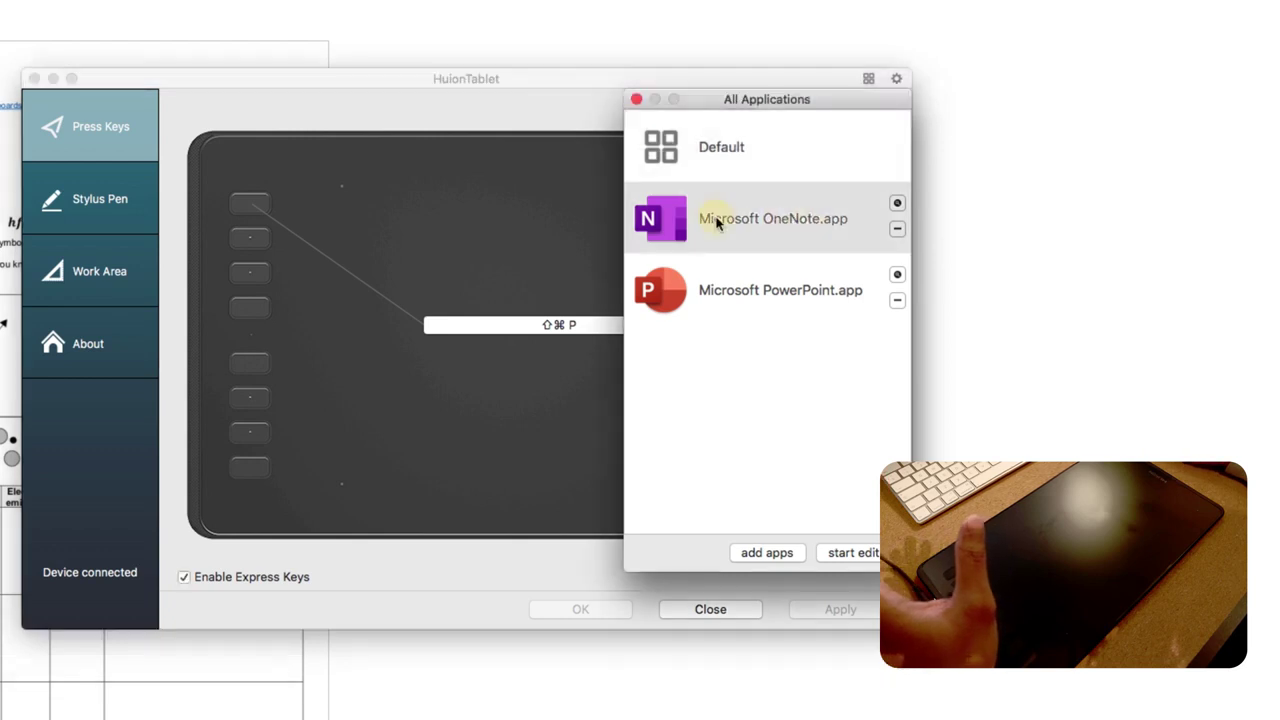
pyautogui.click(863, 556)
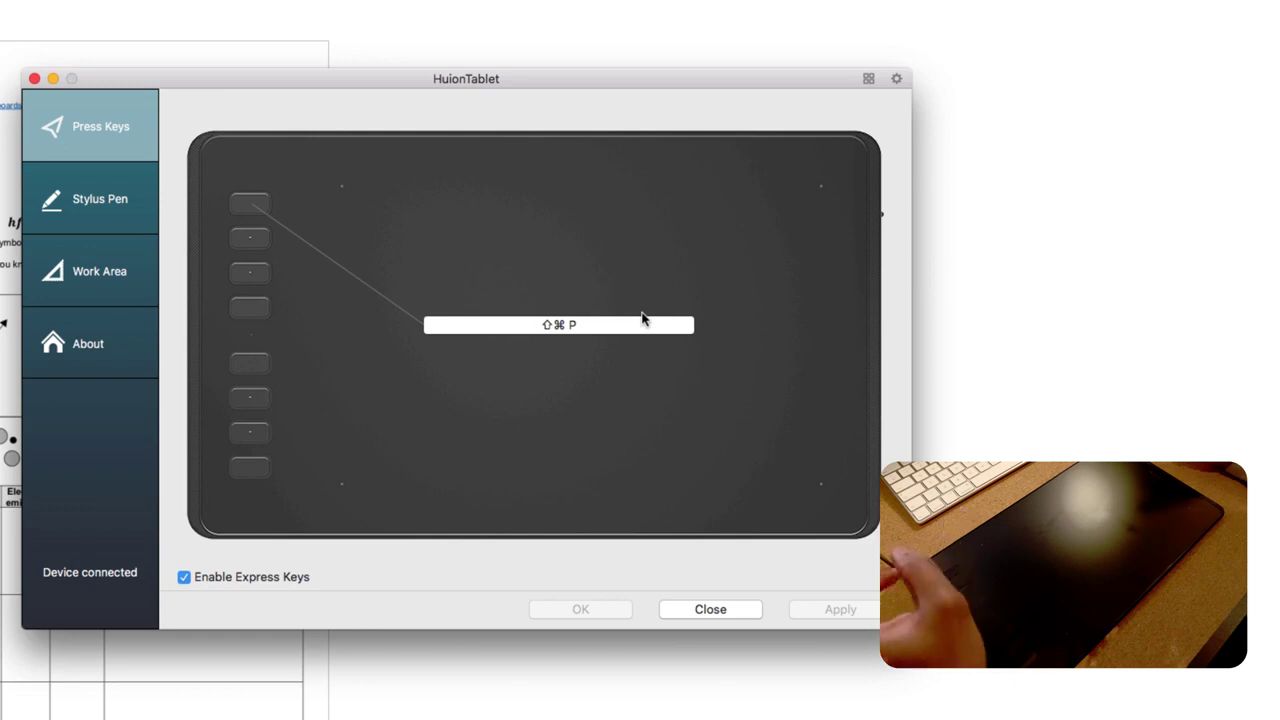
pyautogui.click(869, 79)
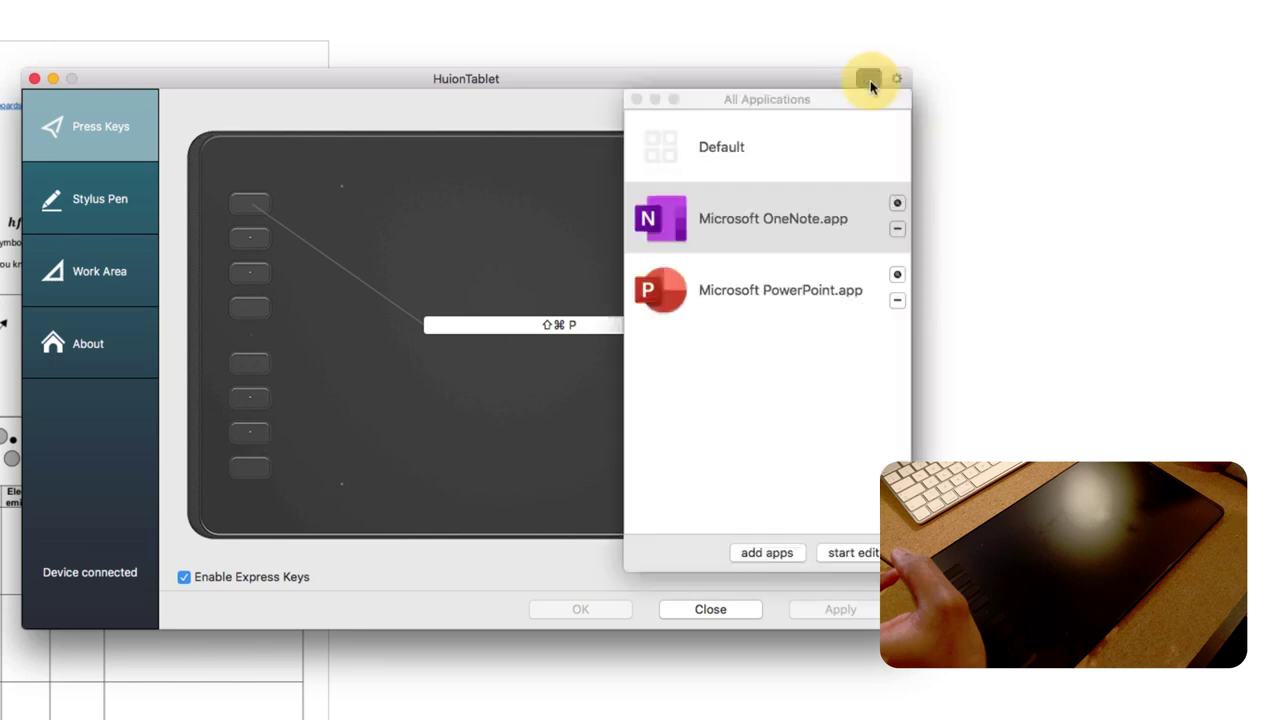
pyautogui.click(777, 555)
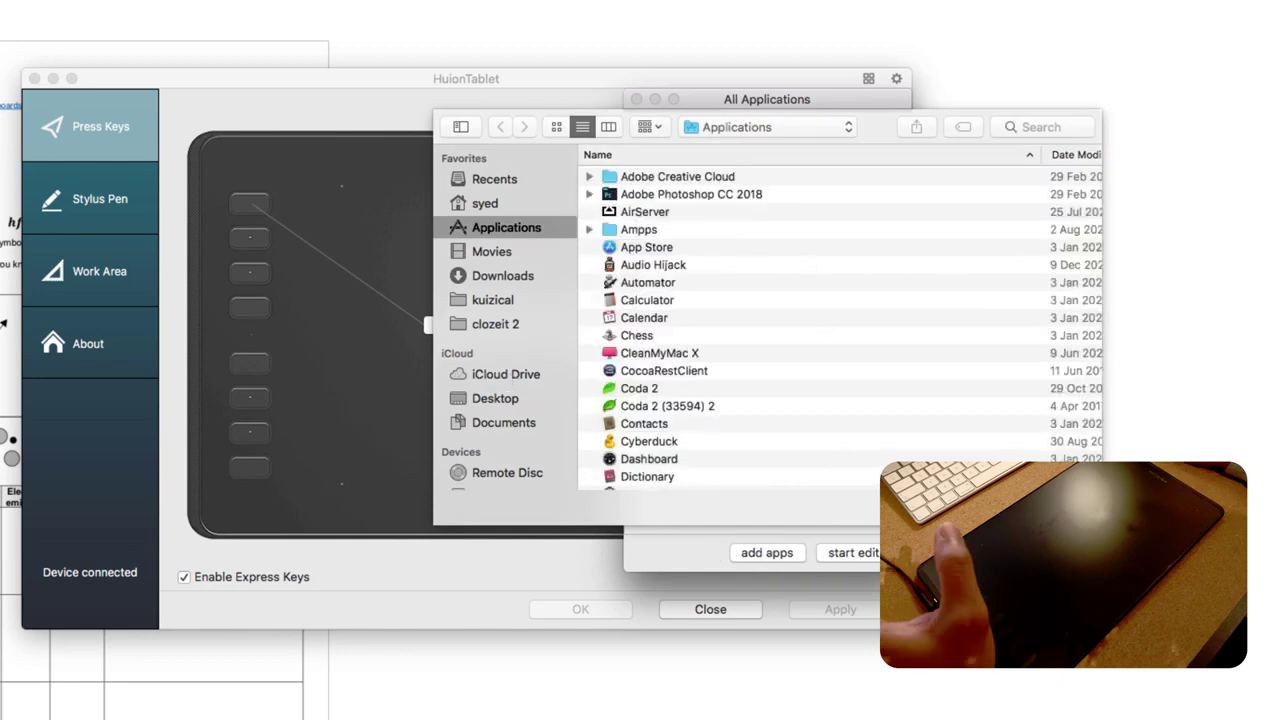
pyautogui.click(963, 507)
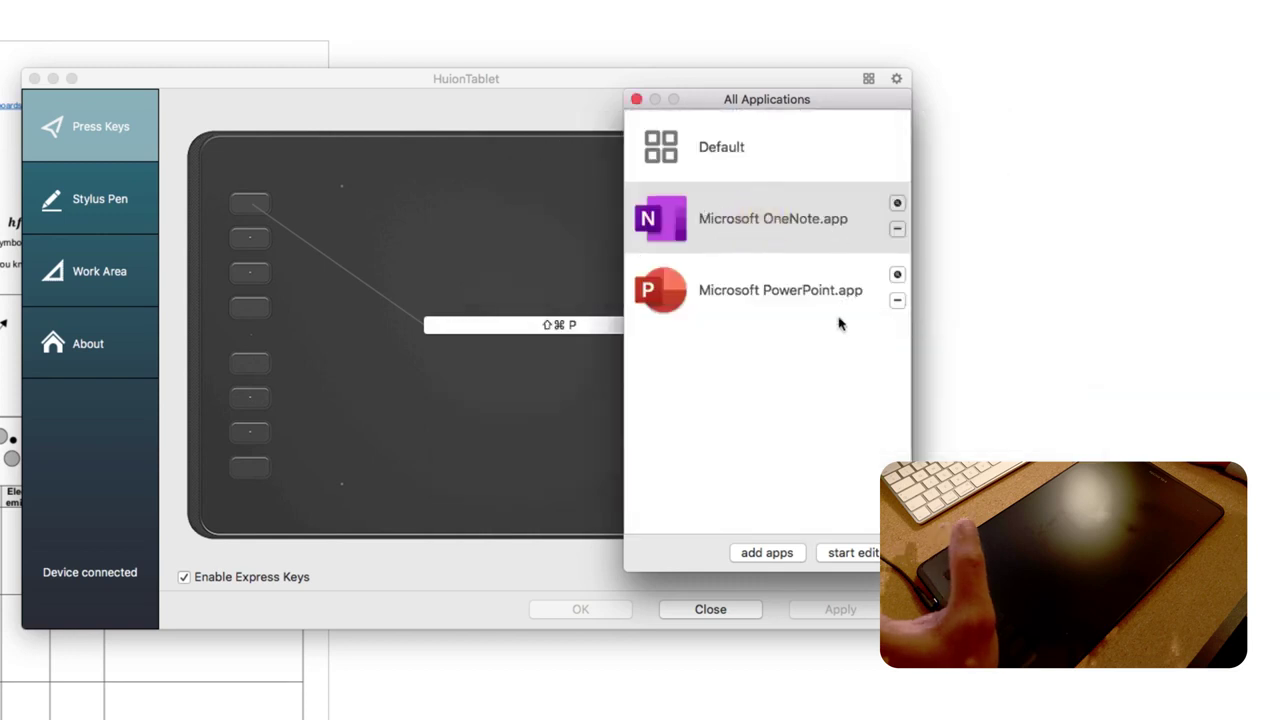
pyautogui.click(848, 553)
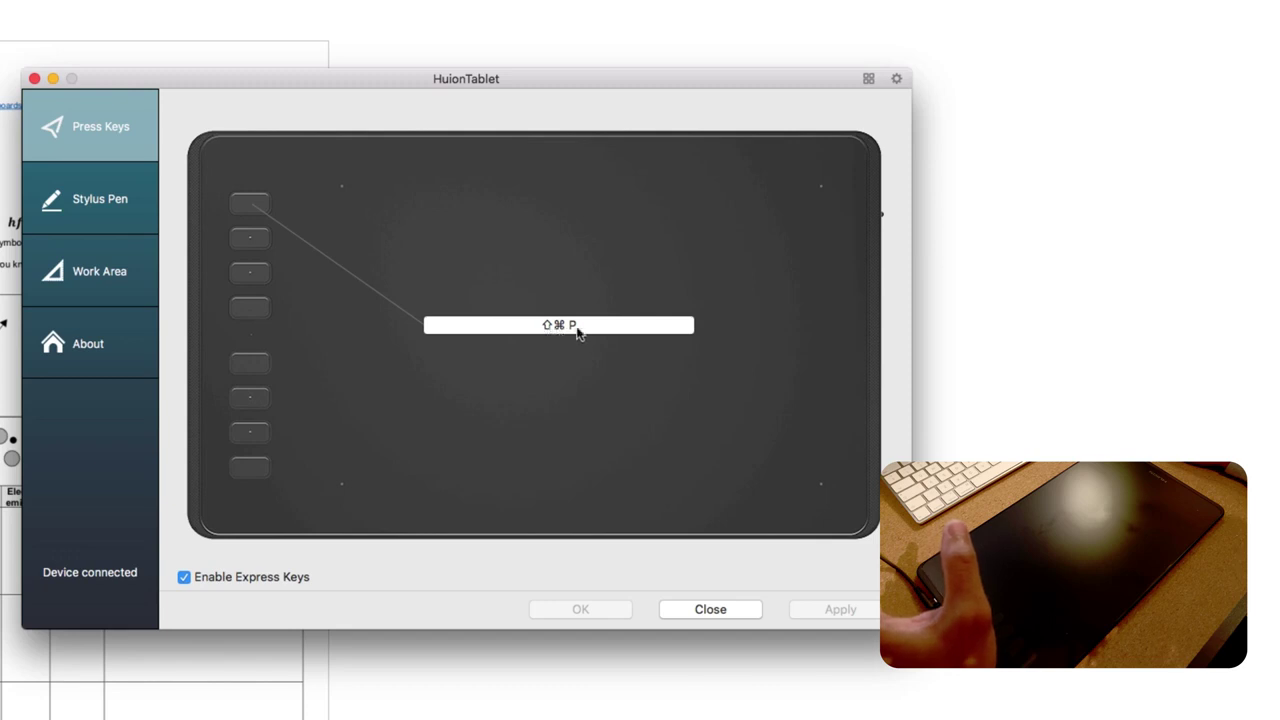
pyautogui.moveTo(245, 238)
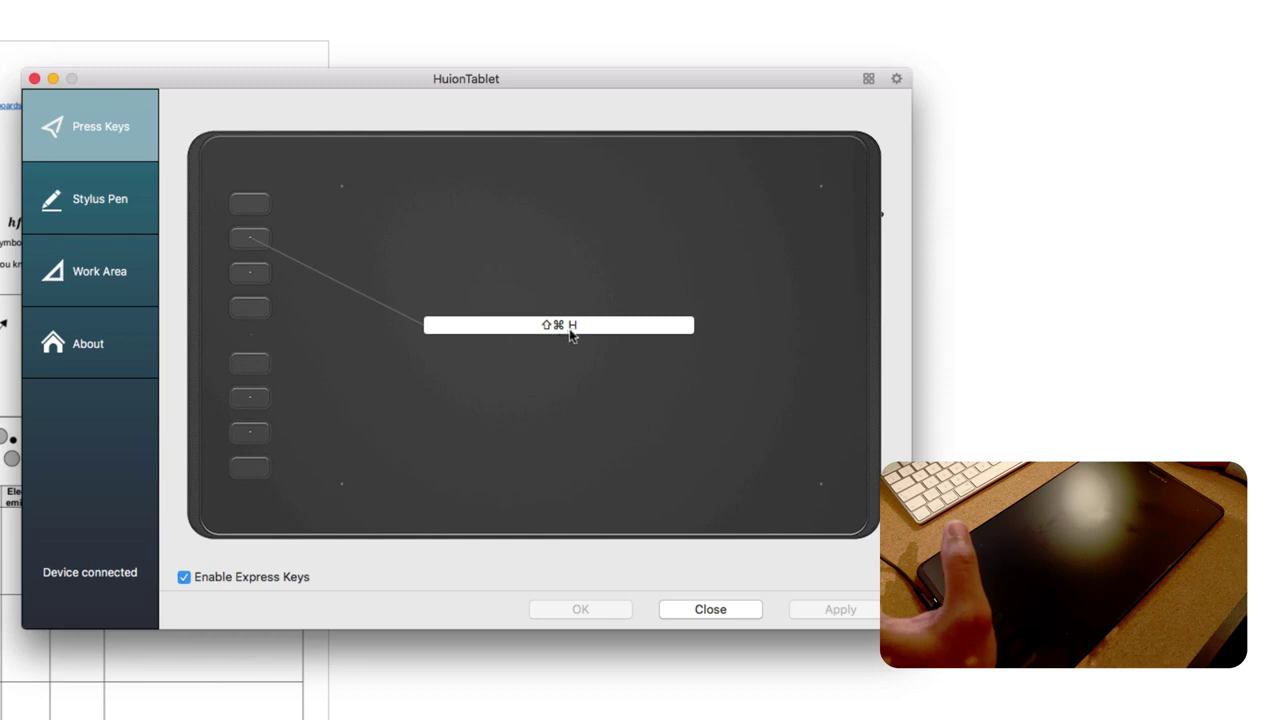
pyautogui.click(248, 274)
pyautogui.click(257, 272)
pyautogui.click(566, 327)
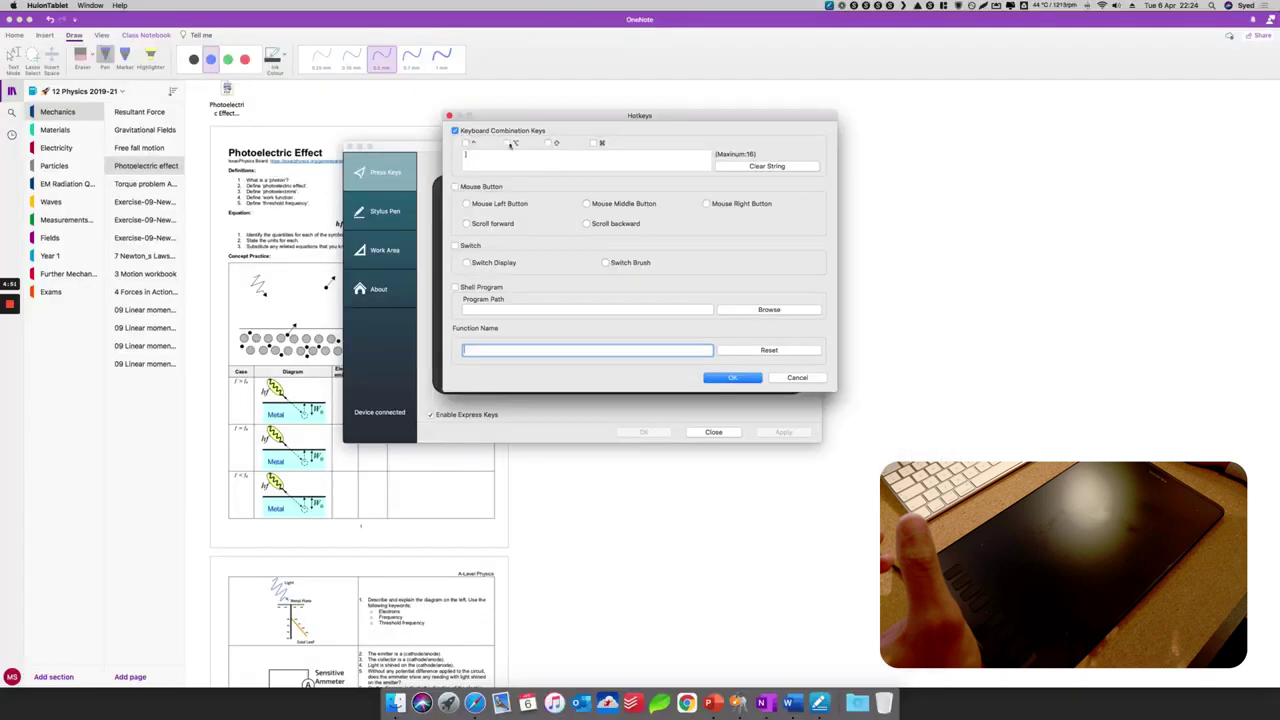
pyautogui.click(507, 143)
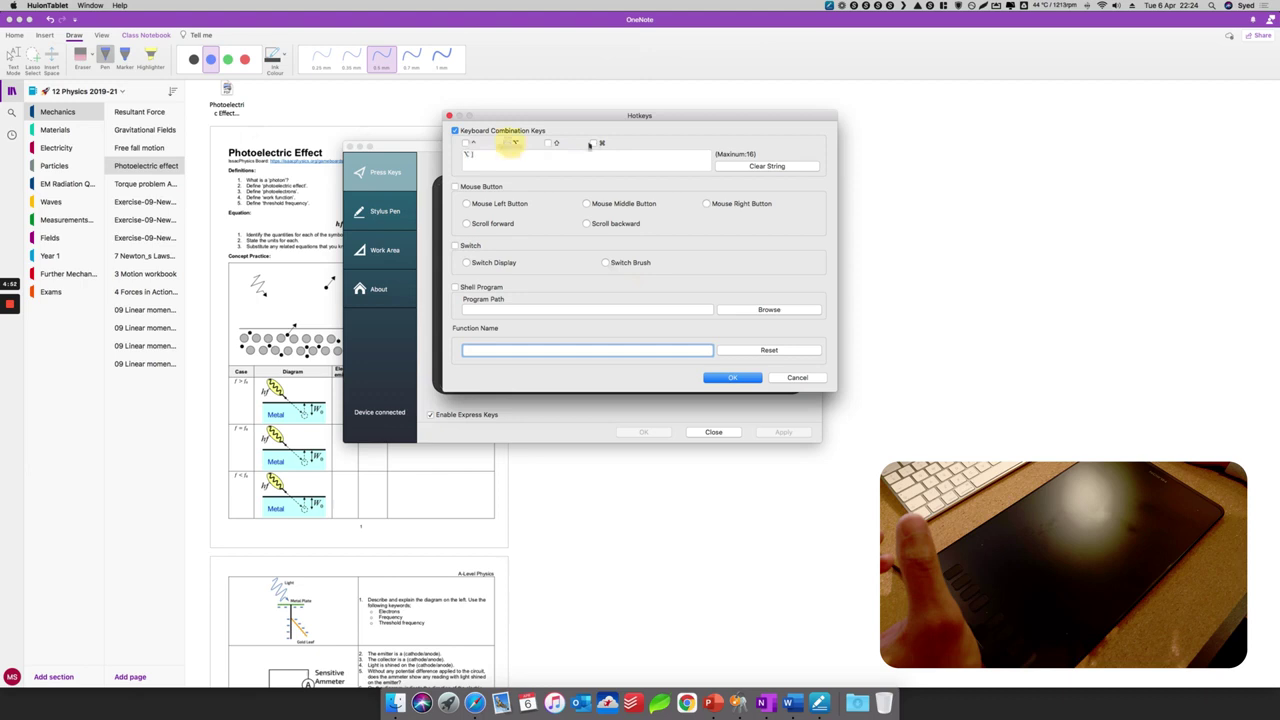
pyautogui.click(796, 377)
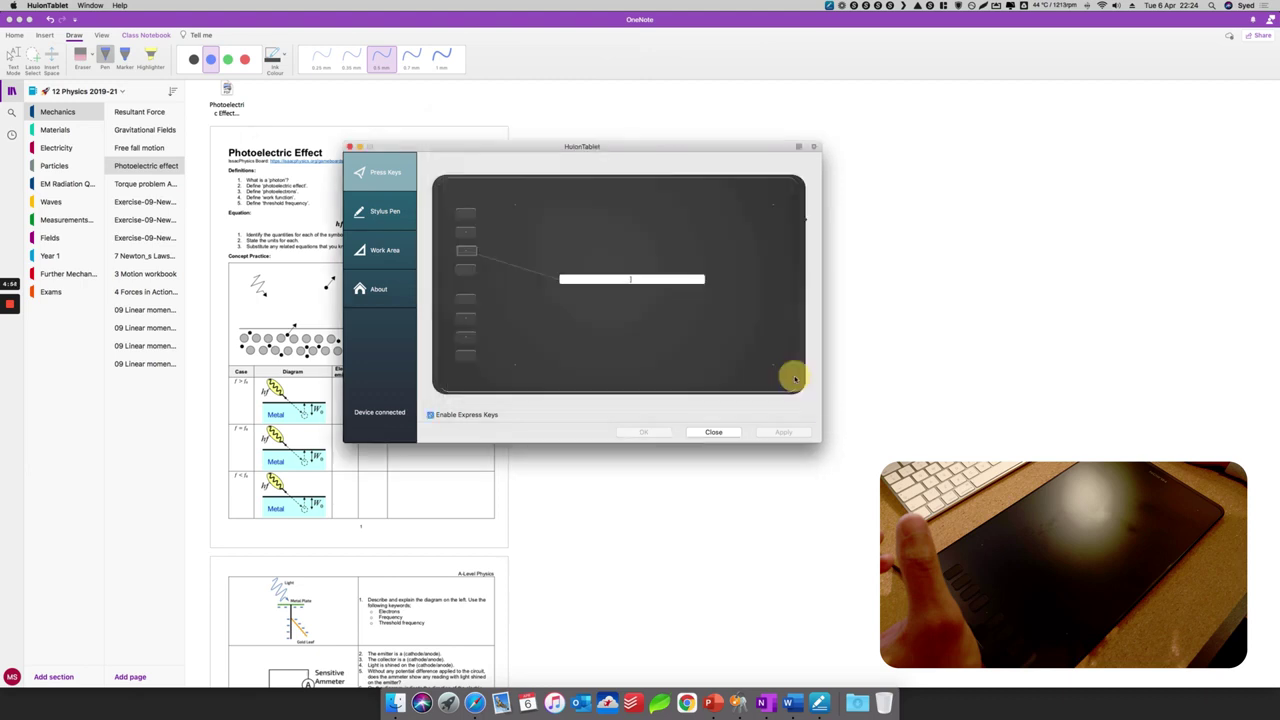
pyautogui.click(731, 434)
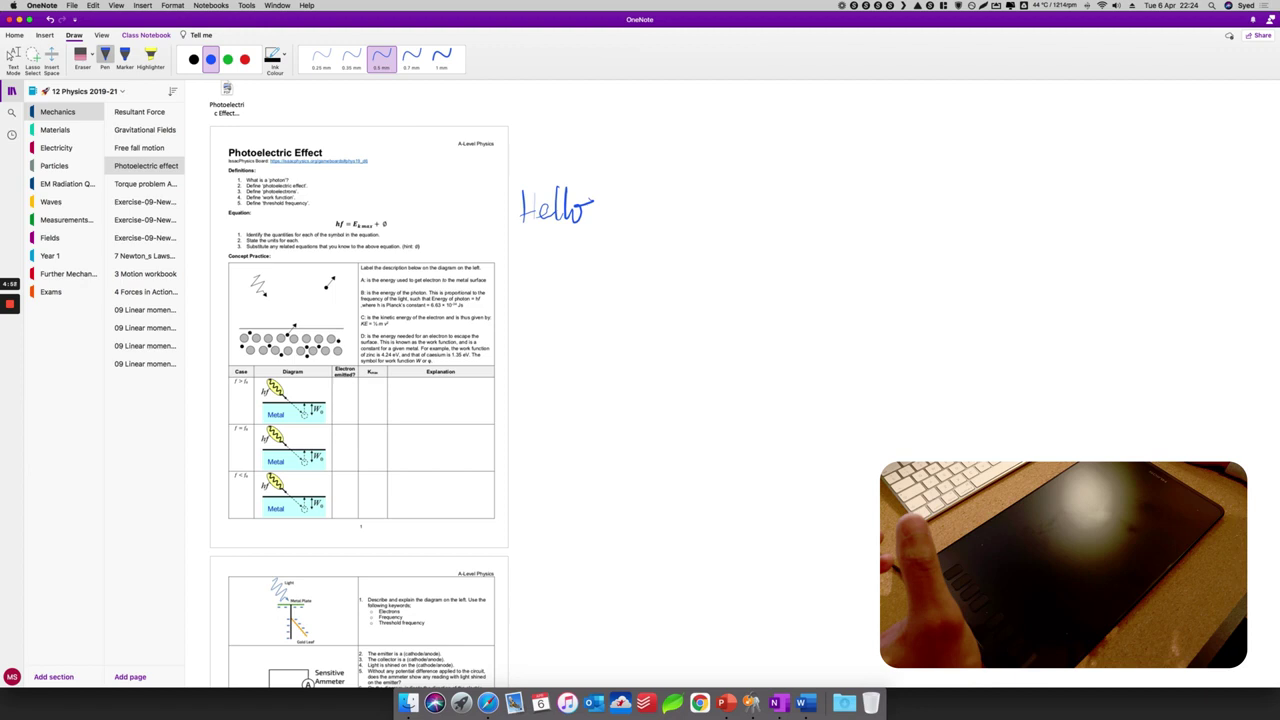
# Step: Launch HuionTablet, start editing the Microsoft OneNote.app profile and check the stylus pen's button assignments
pyautogui.click(434, 703)
pyautogui.click(262, 343)
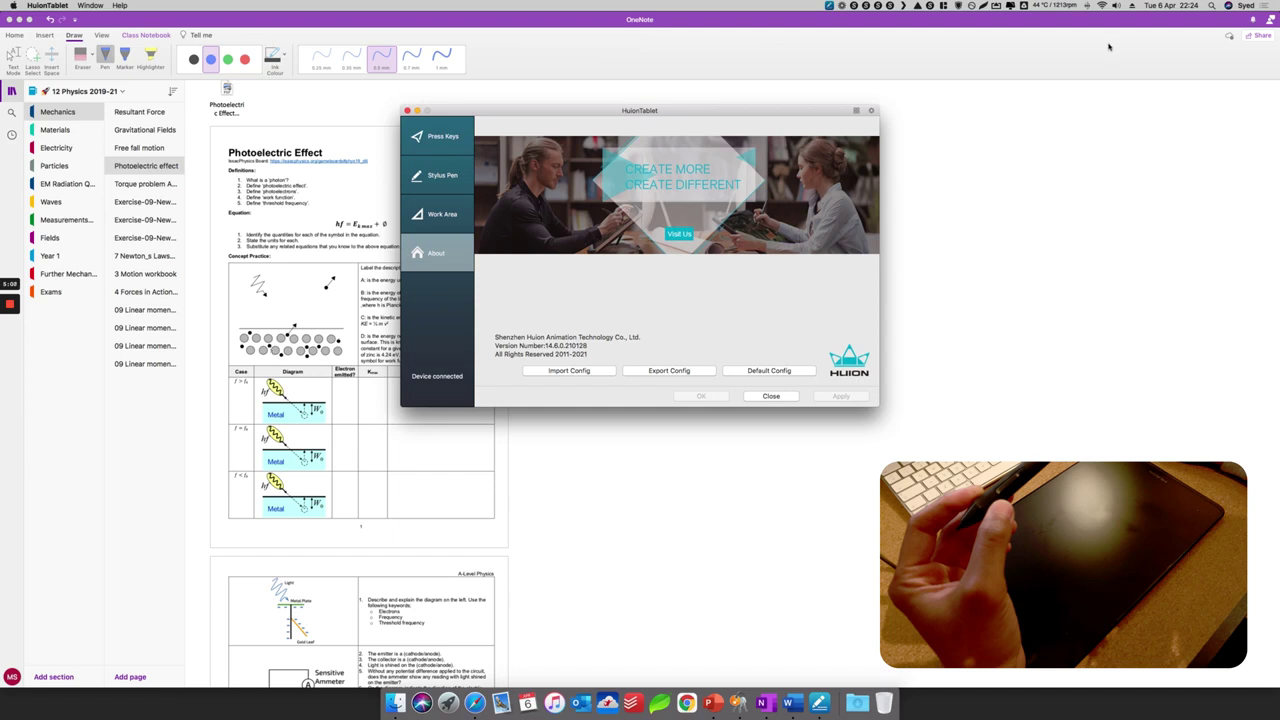
pyautogui.click(857, 111)
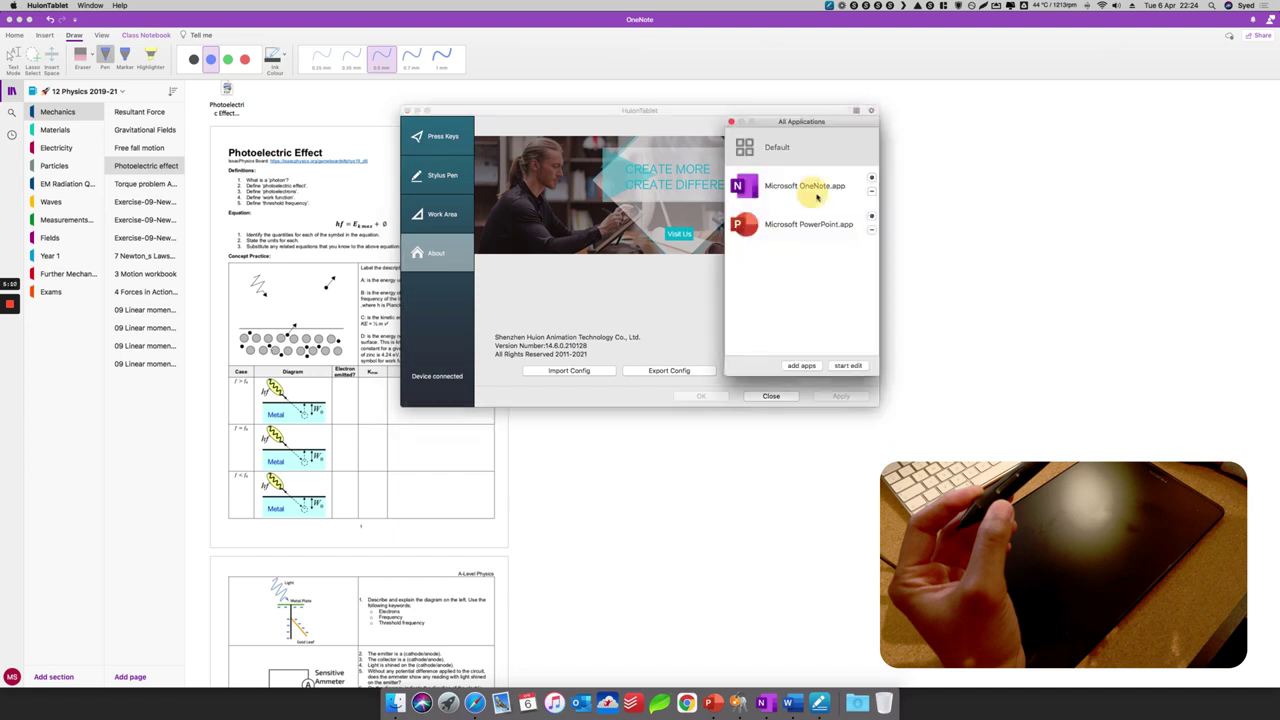
pyautogui.click(815, 200)
pyautogui.click(846, 365)
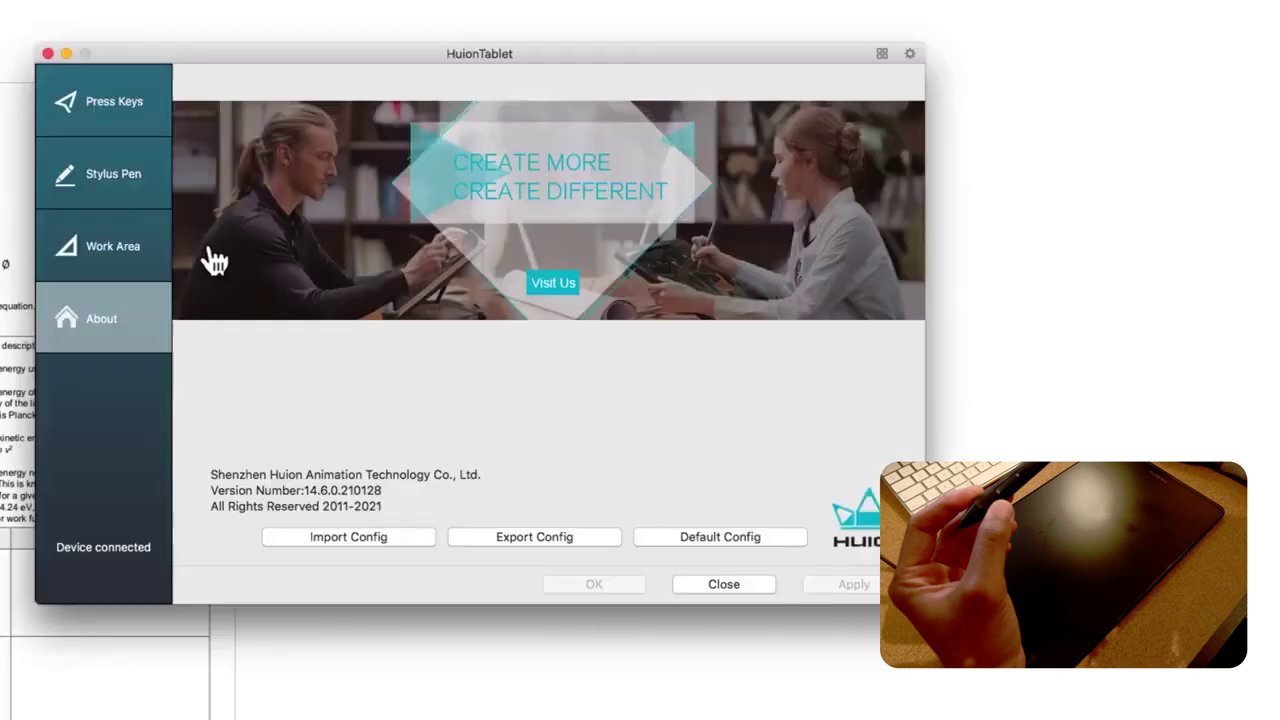
pyautogui.click(450, 178)
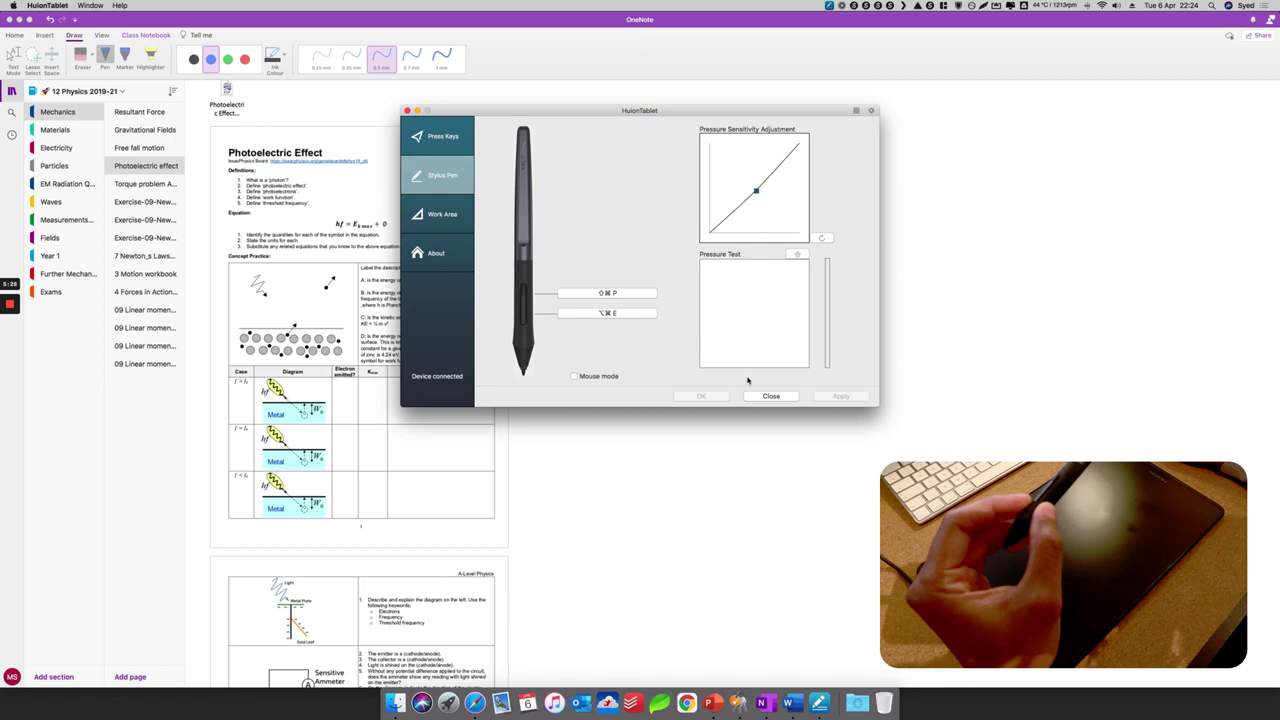
pyautogui.click(771, 396)
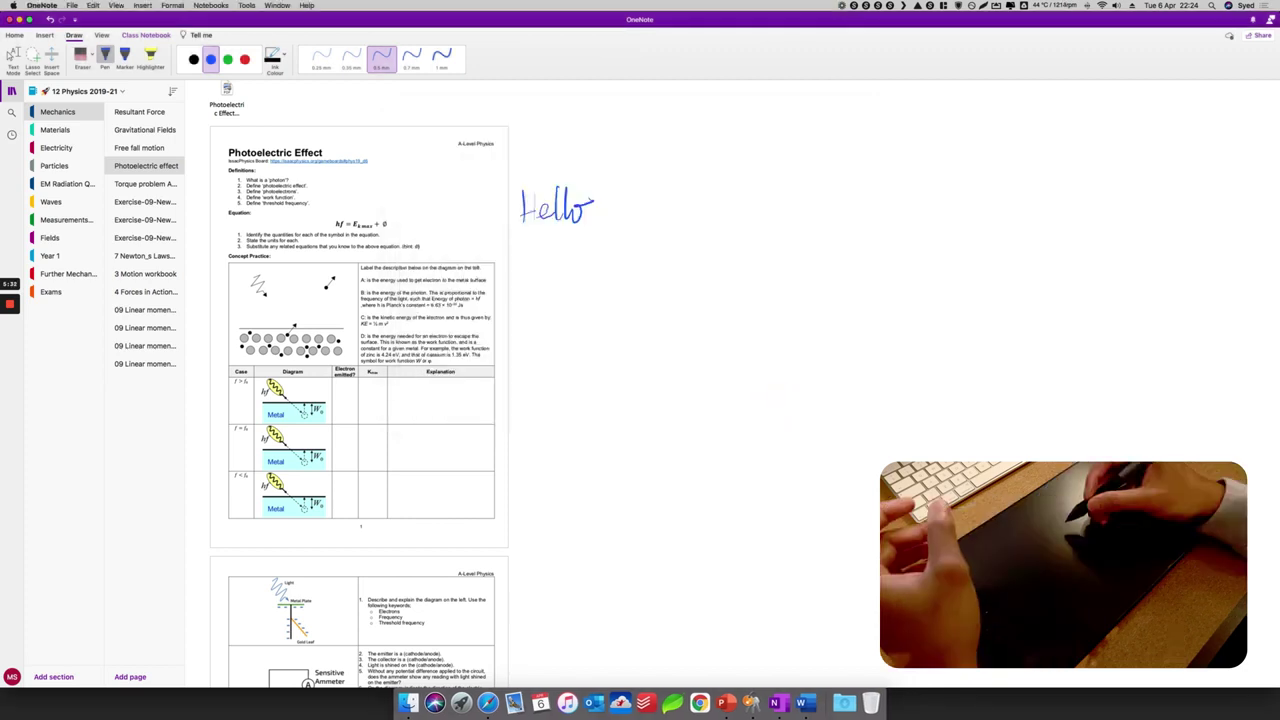
# Step: Erase the handwritten "Hello" beside the worksheet with the eraser and return to the pen
pyautogui.press('e')
pyautogui.moveTo(503, 240)
pyautogui.mouseDown()
pyautogui.moveTo(544, 206)
pyautogui.moveTo(506, 206)
pyautogui.moveTo(564, 206)
pyautogui.mouseUp()
pyautogui.press('p')
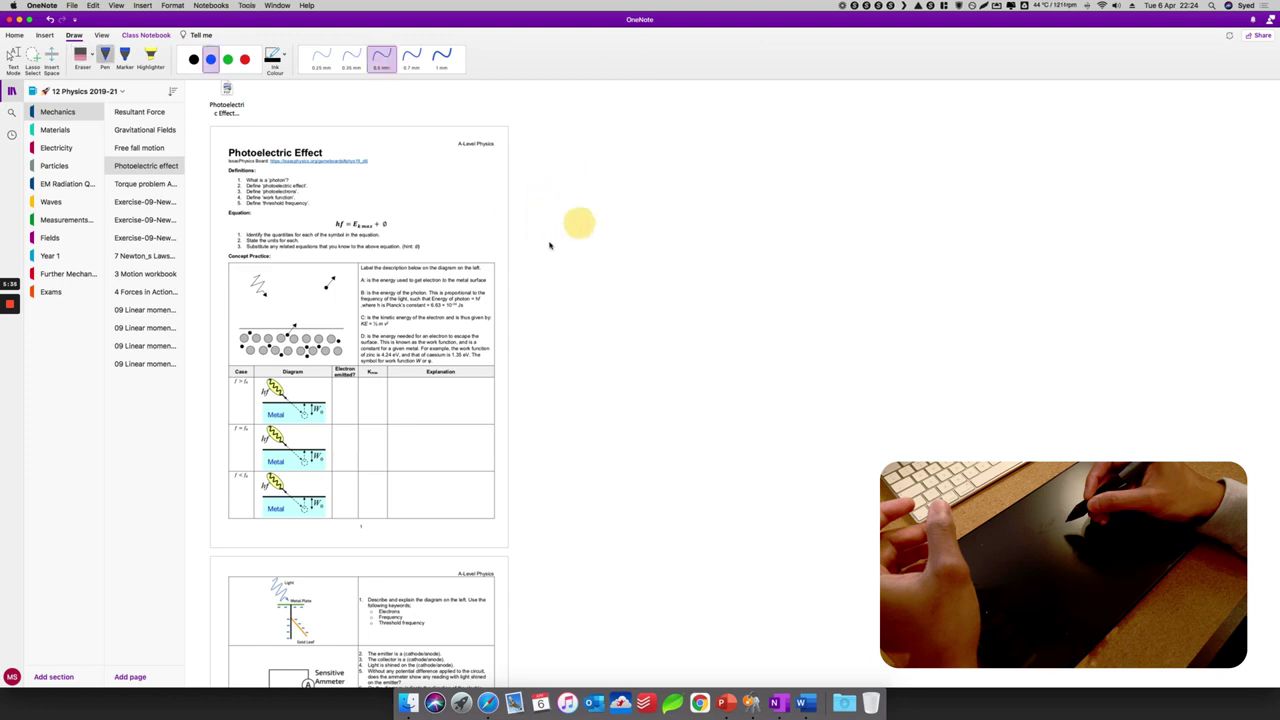
# Step: Draw a few test pen strokes in the blank space beside the worksheet and erase them
pyautogui.moveTo(547, 262)
pyautogui.mouseDown()
pyautogui.moveTo(544, 290)
pyautogui.moveTo(555, 290)
pyautogui.mouseUp()
pyautogui.moveTo(542, 278); pyautogui.dragTo(576, 290)
pyautogui.moveTo(586, 256)
pyautogui.mouseDown()
pyautogui.moveTo(587, 290)
pyautogui.moveTo(607, 265)
pyautogui.moveTo(571, 281)
pyautogui.moveTo(617, 277)
pyautogui.mouseUp()
pyautogui.press('e')
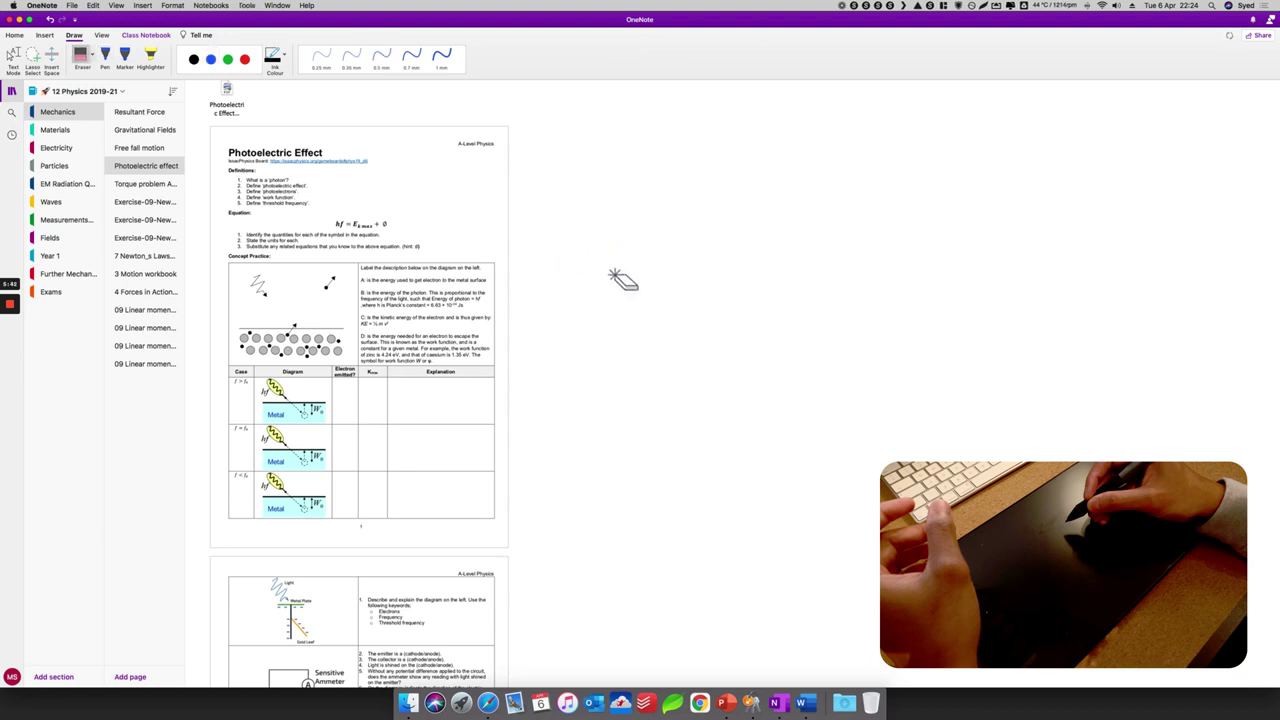
# Step: Handwrite the first numbered answer, a circled 1 with "Photon is ....", in blue 0.5 mm pen beside the worksheet's heading
pyautogui.press('p')
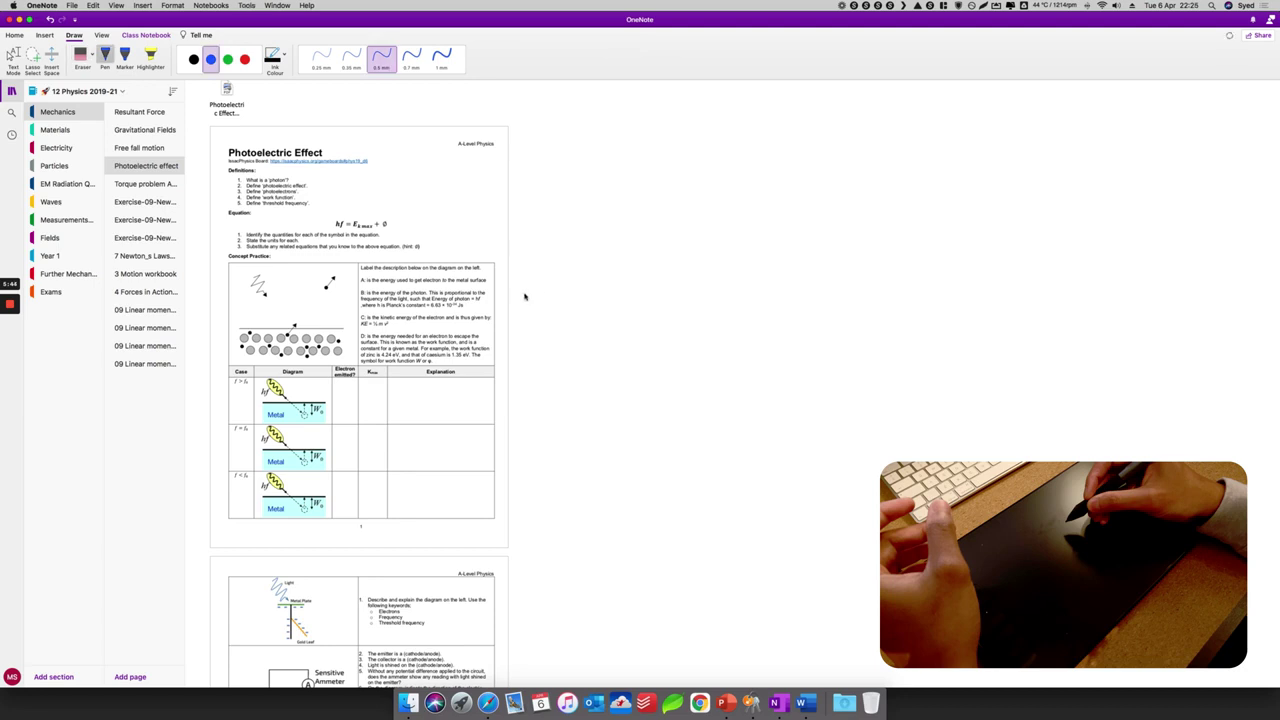
pyautogui.press('super+equal')
pyautogui.press('super+equal')
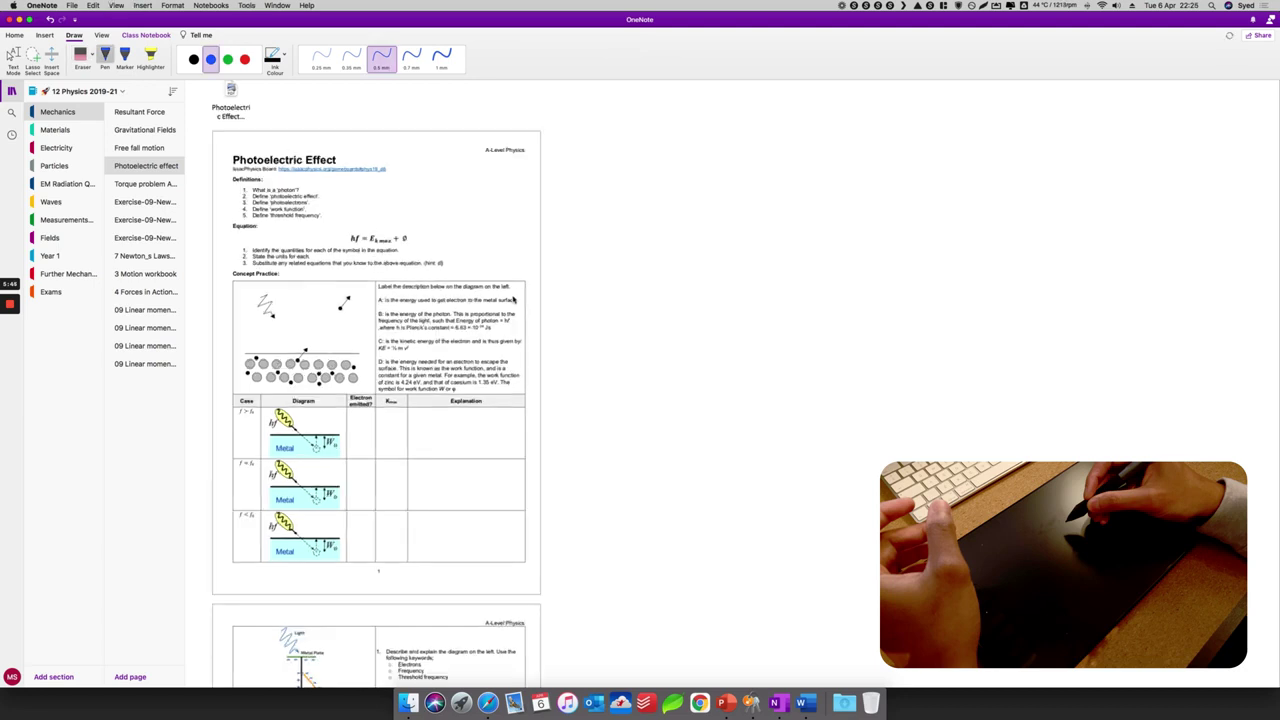
pyautogui.press('super+equal')
pyautogui.press('super+equal')
pyautogui.press('super+equal')
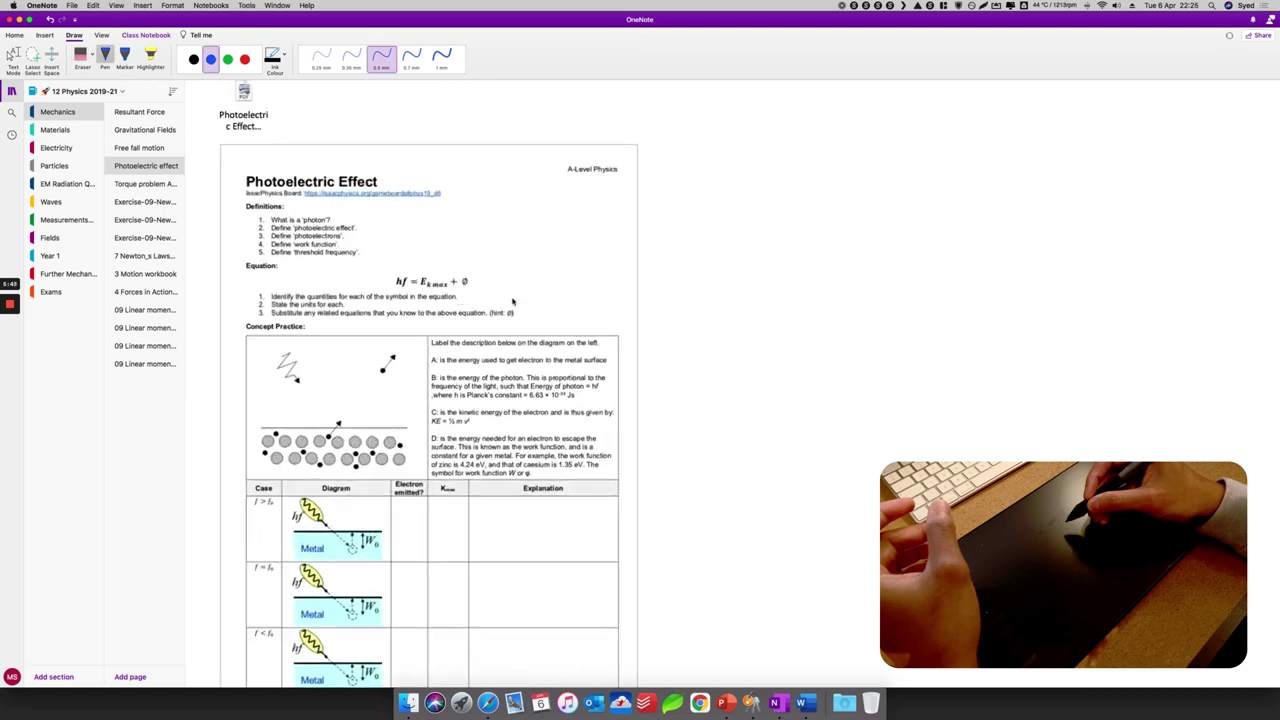
pyautogui.press('super+equal')
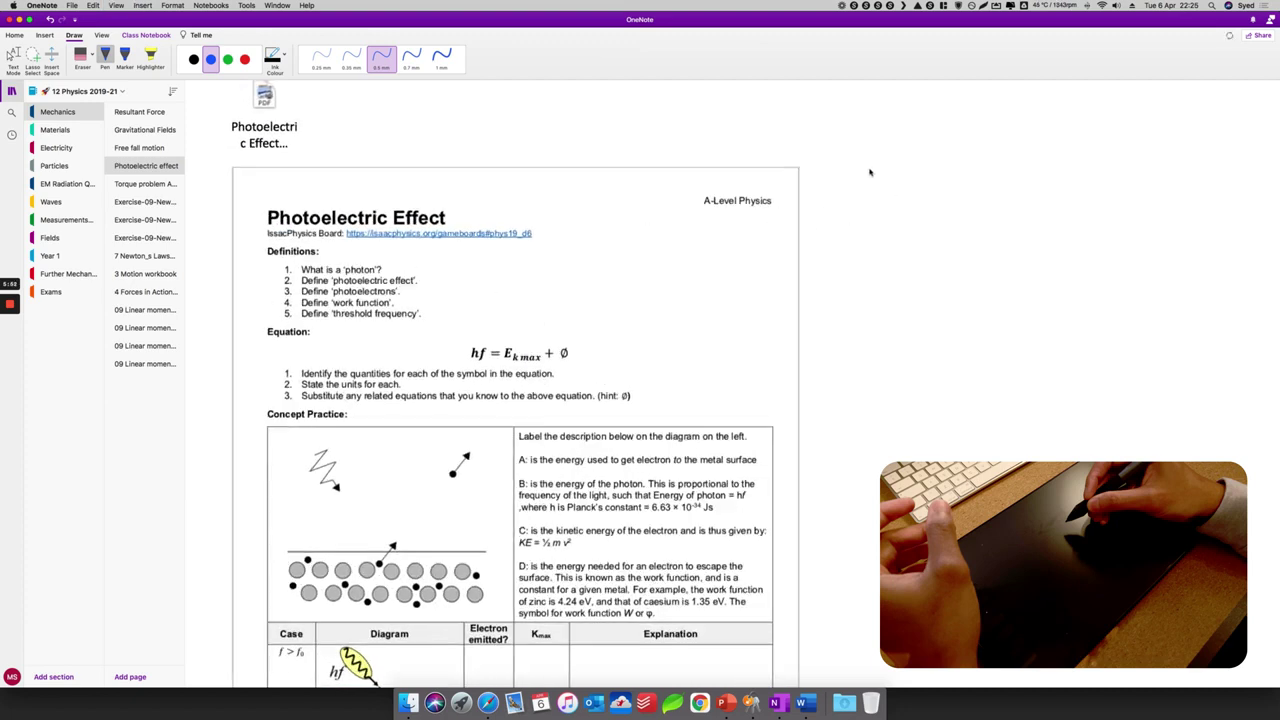
pyautogui.moveTo(829, 158)
pyautogui.mouseDown()
pyautogui.moveTo(841, 172)
pyautogui.moveTo(934, 181)
pyautogui.mouseUp()
pyautogui.click(929, 160)
pyautogui.click(951, 177)
pyautogui.click(963, 176)
pyautogui.click(974, 176)
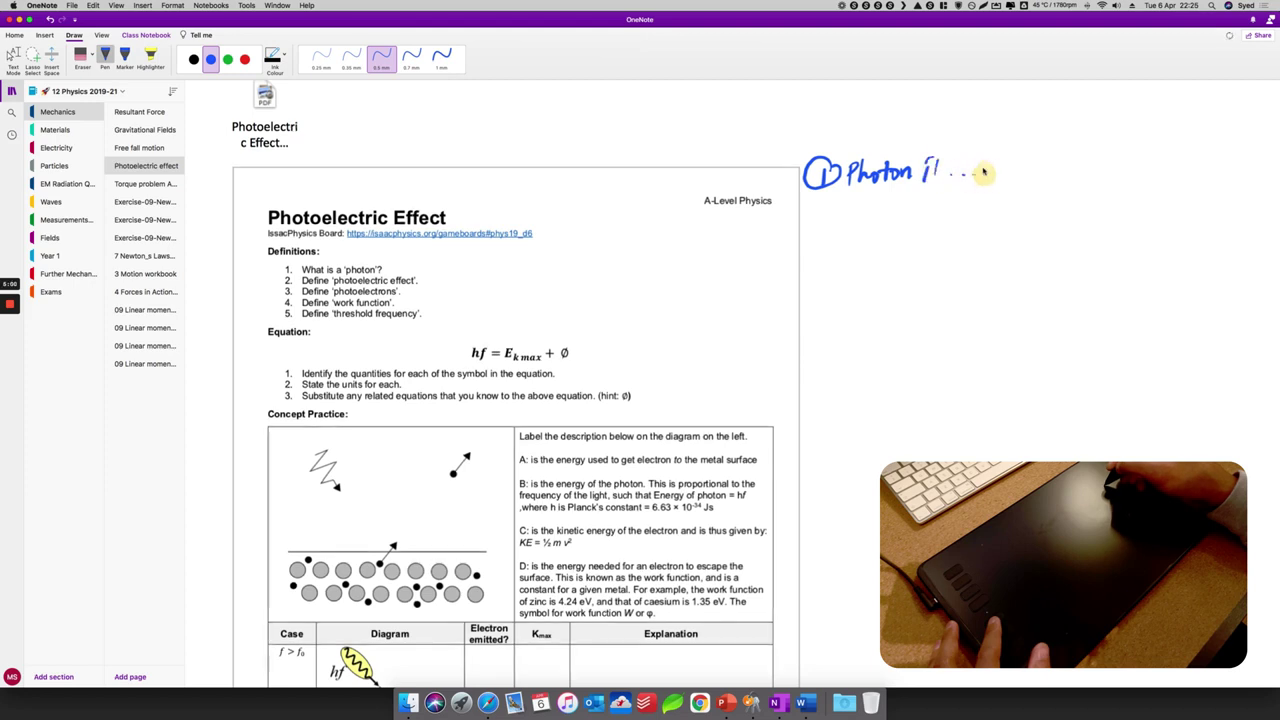
# Step: Handwrite a circled 2 with "Photoelectri" beneath the first handwritten answer
pyautogui.moveTo(825, 224)
pyautogui.mouseDown()
pyautogui.moveTo(792, 214)
pyautogui.moveTo(844, 230)
pyautogui.moveTo(873, 216)
pyautogui.mouseUp()
pyautogui.moveTo(881, 202)
pyautogui.mouseDown()
pyautogui.moveTo(885, 221)
pyautogui.moveTo(938, 226)
pyautogui.moveTo(973, 205)
pyautogui.moveTo(972, 226)
pyautogui.moveTo(1000, 224)
pyautogui.moveTo(1003, 210)
pyautogui.mouseUp()
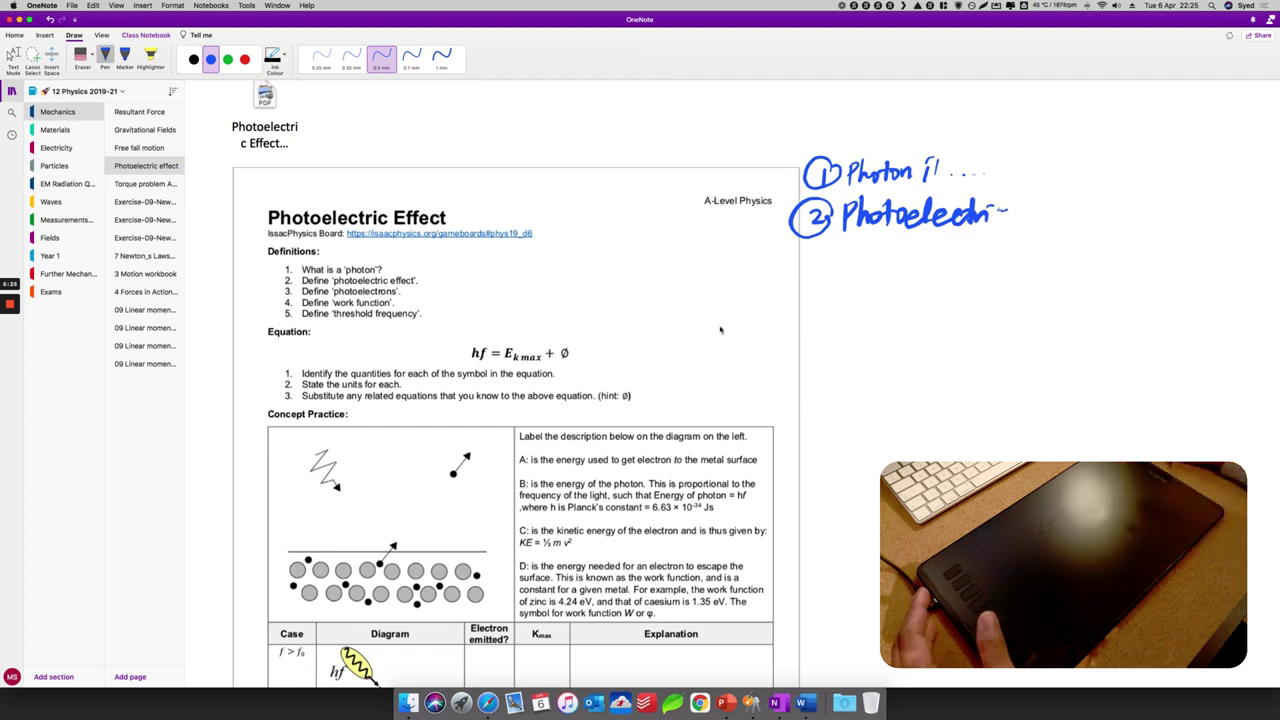
pyautogui.scroll(-5, 931, 358)
pyautogui.scroll(8, 931, 358)
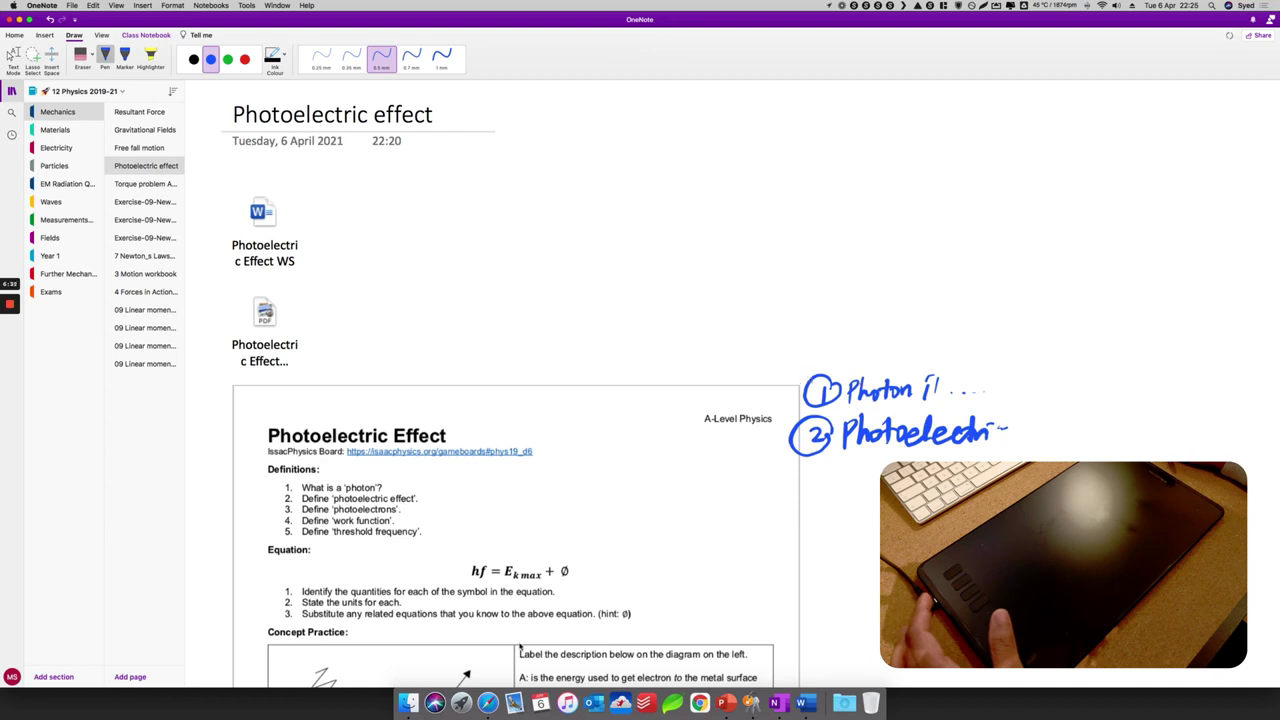
# Step: Launch HuionTablet, start editing the Microsoft OneNote.app profile and select the third express key in the press key settings
pyautogui.click(461, 703)
pyautogui.click(277, 340)
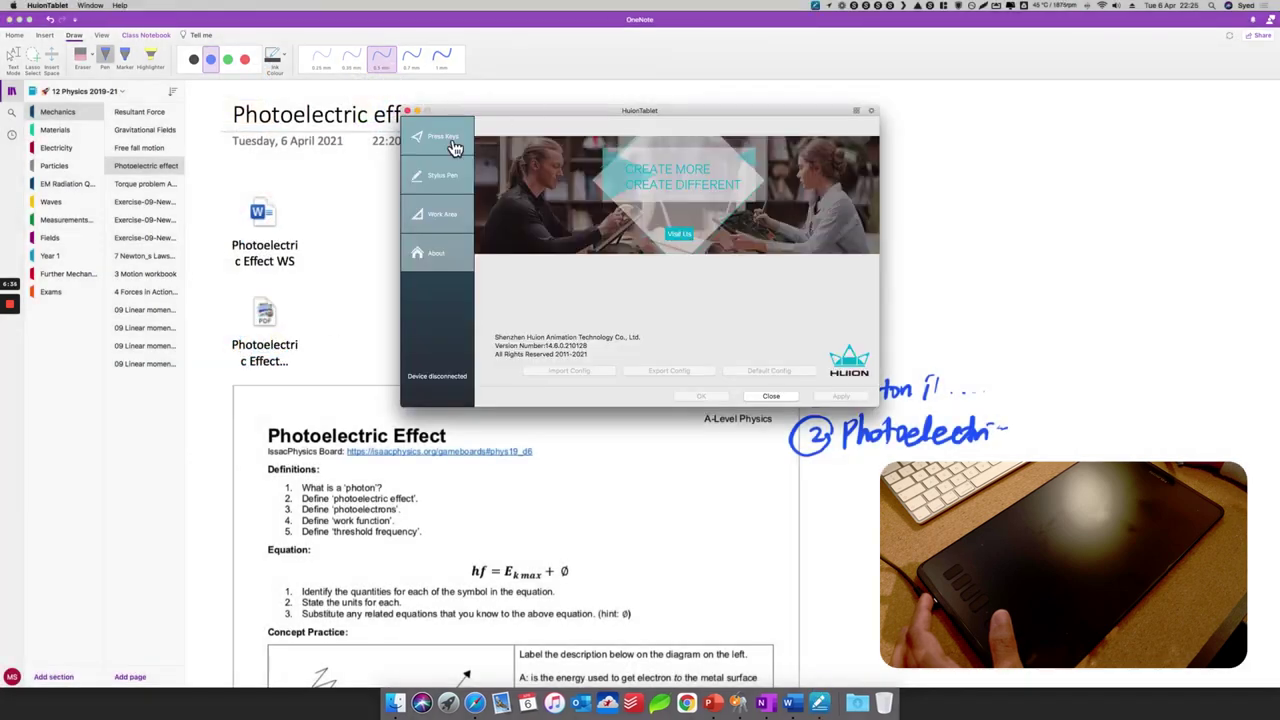
pyautogui.click(856, 111)
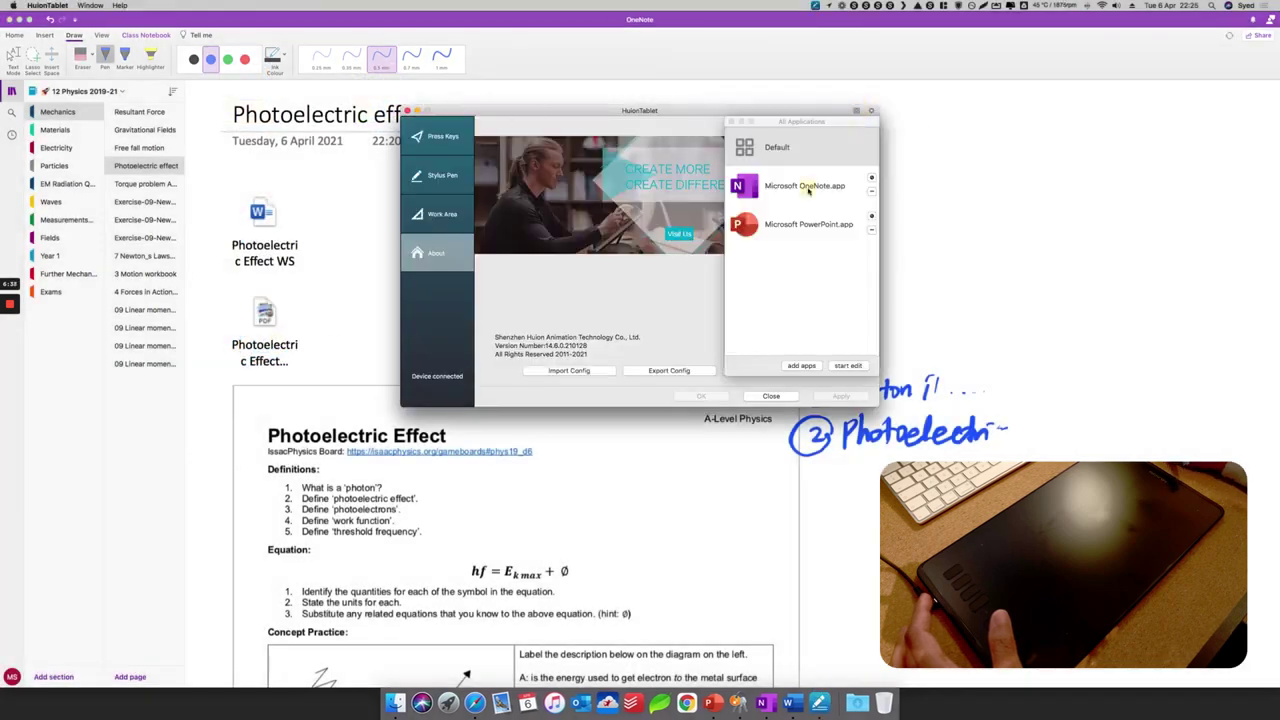
pyautogui.click(819, 181)
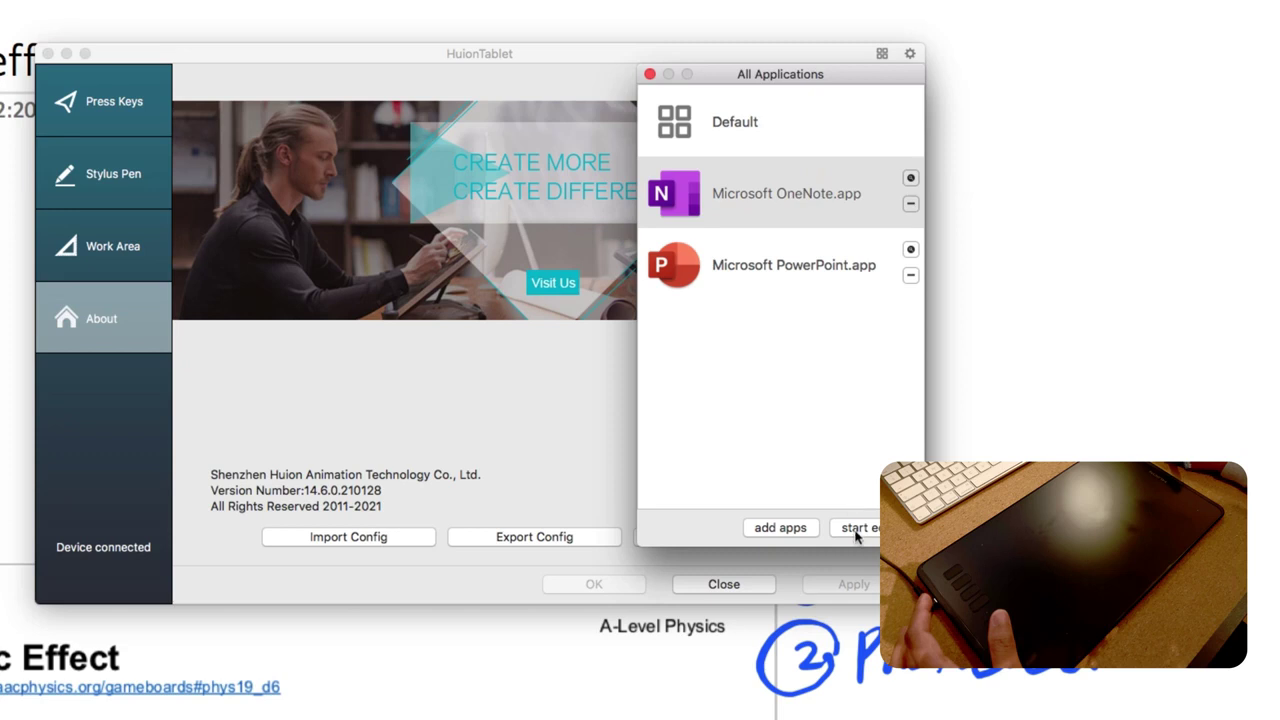
pyautogui.click(856, 528)
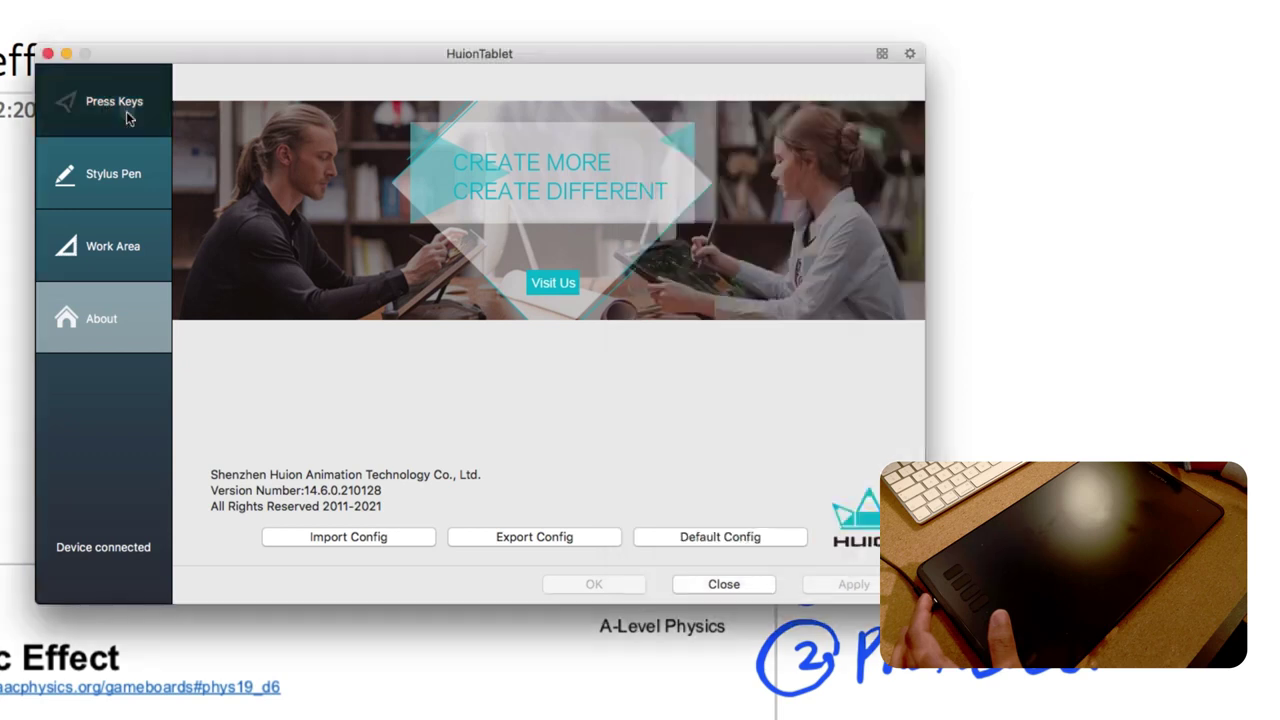
pyautogui.click(128, 118)
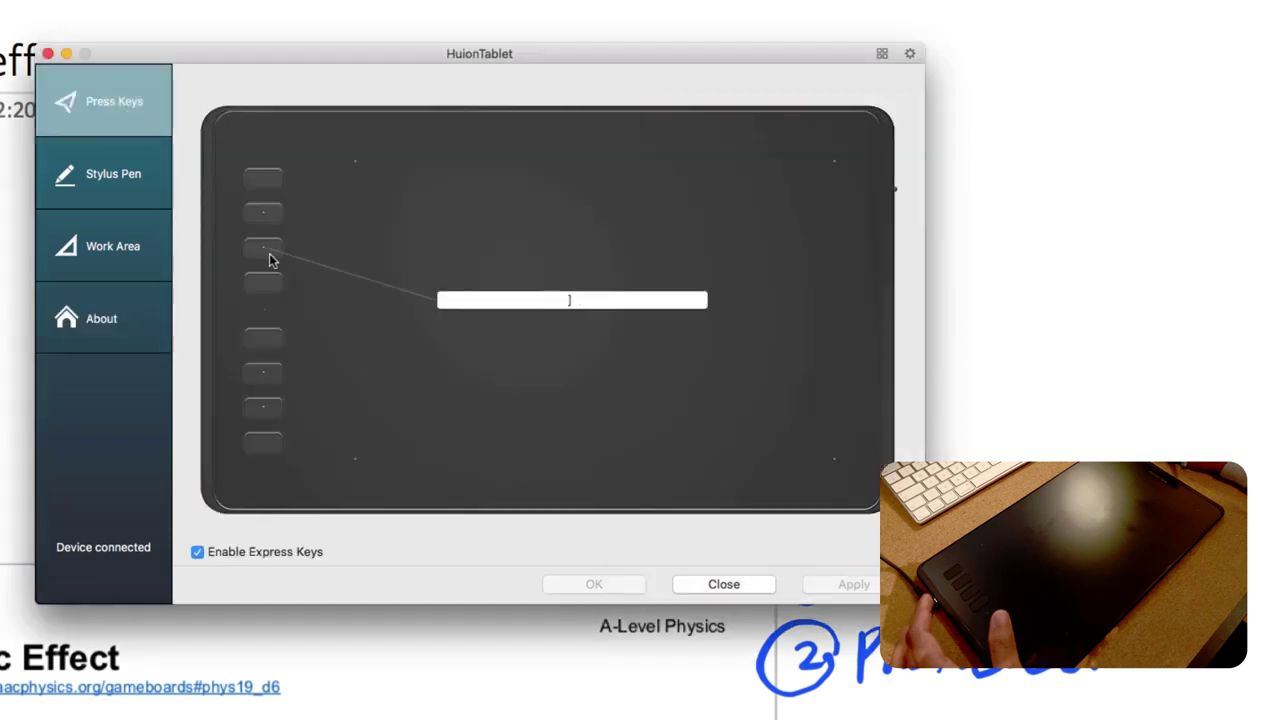
pyautogui.click(540, 300)
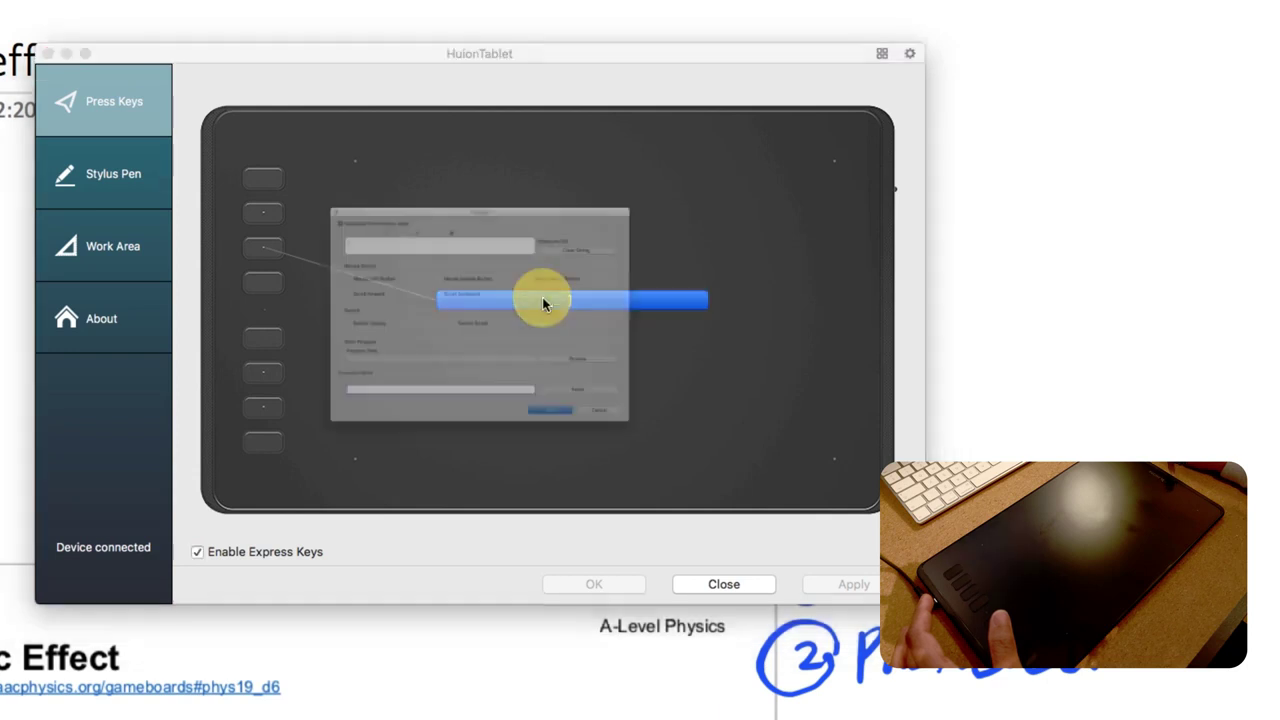
pyautogui.click(758, 549)
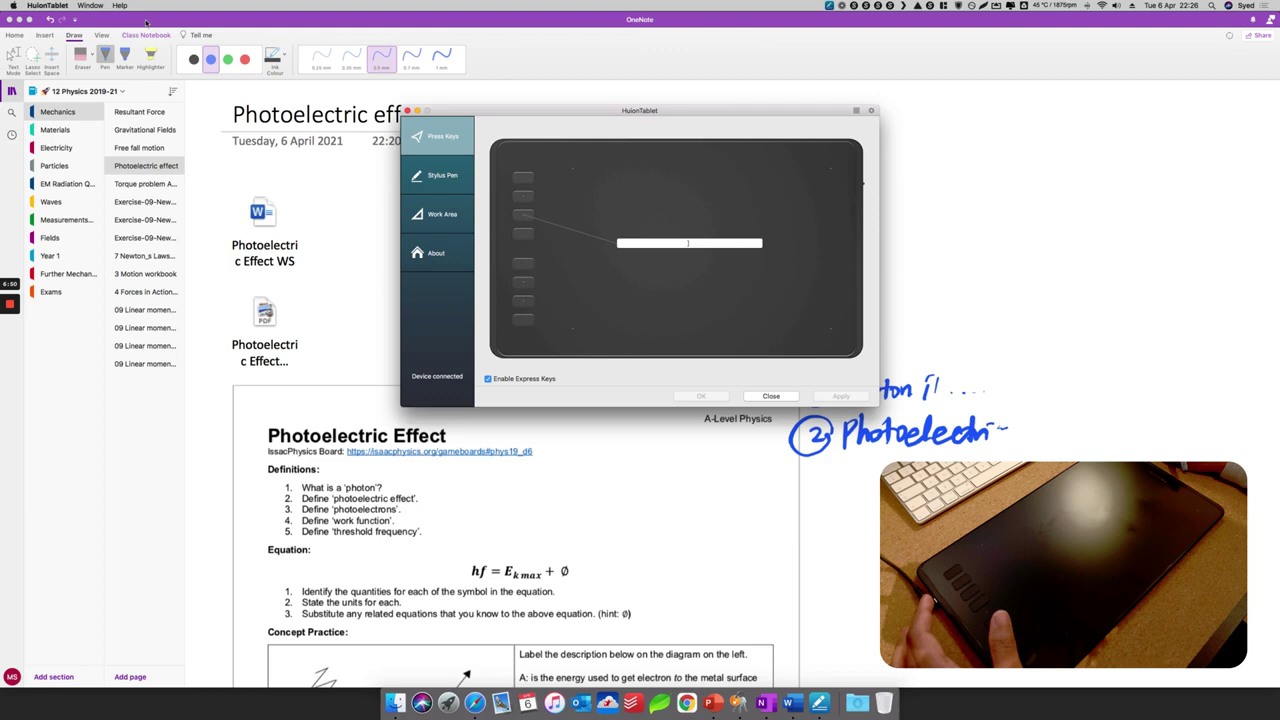
# Step: Switch to OneNote and look up the keyboard shortcut for the Marker drawing tool
pyautogui.click(146, 22)
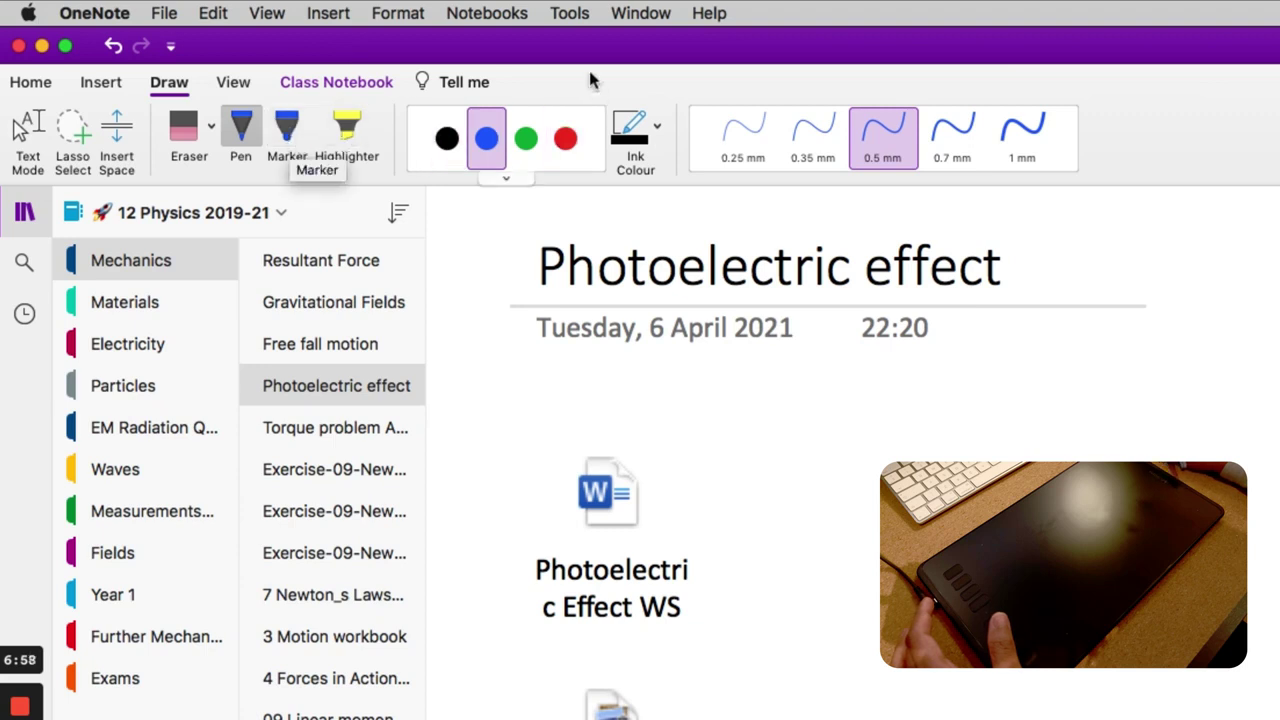
pyautogui.click(575, 14)
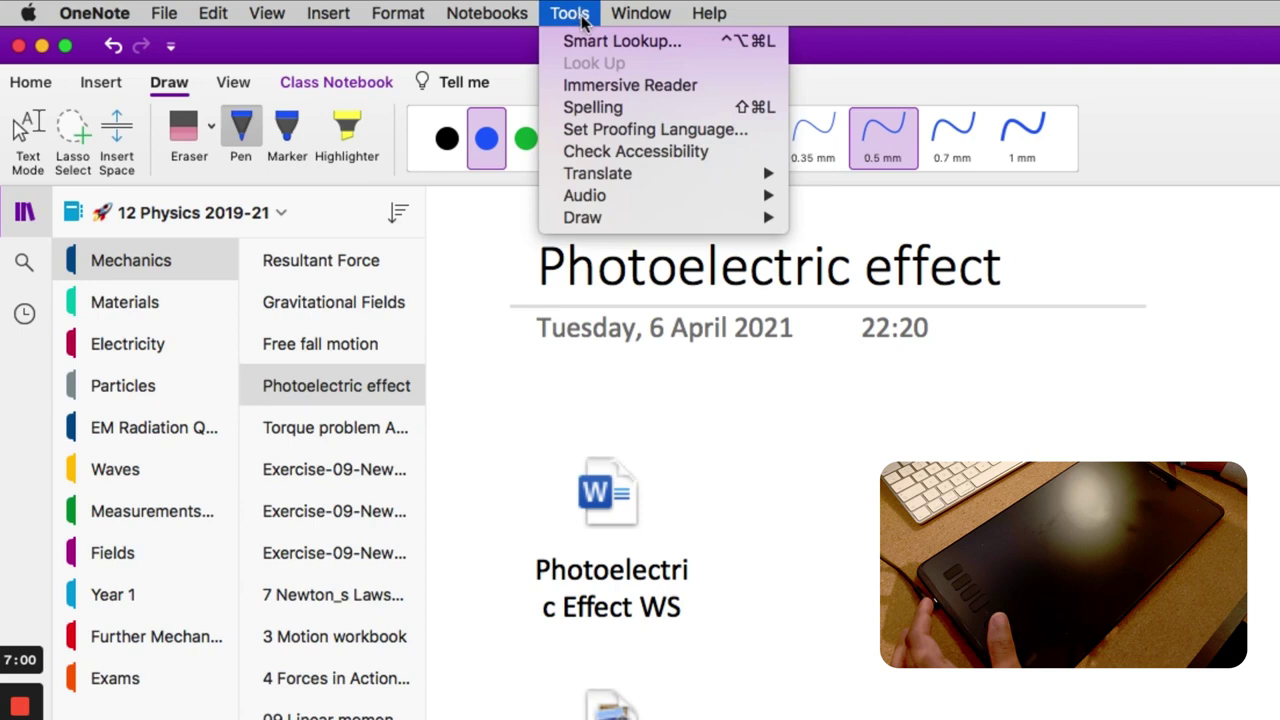
pyautogui.moveTo(651, 211)
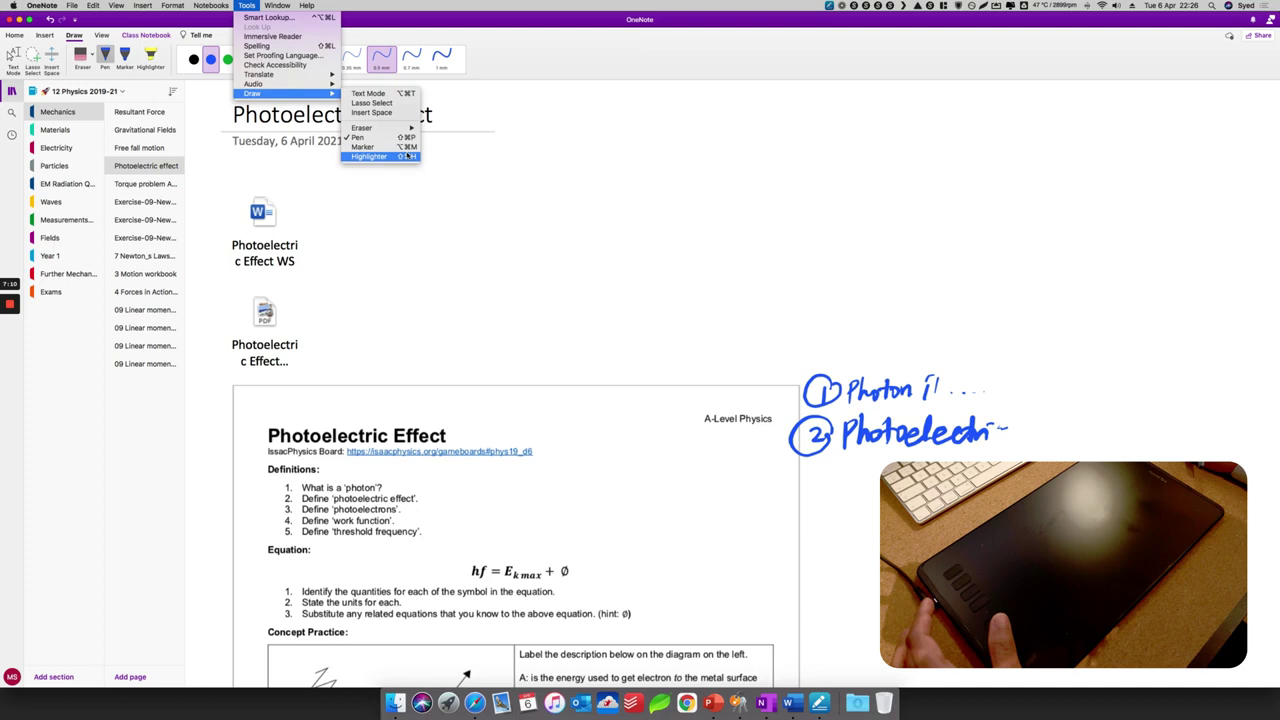
# Step: Switch back to HuionTablet, replace the third express key's hotkey with ⌥⌘ M and apply the change
pyautogui.click(819, 705)
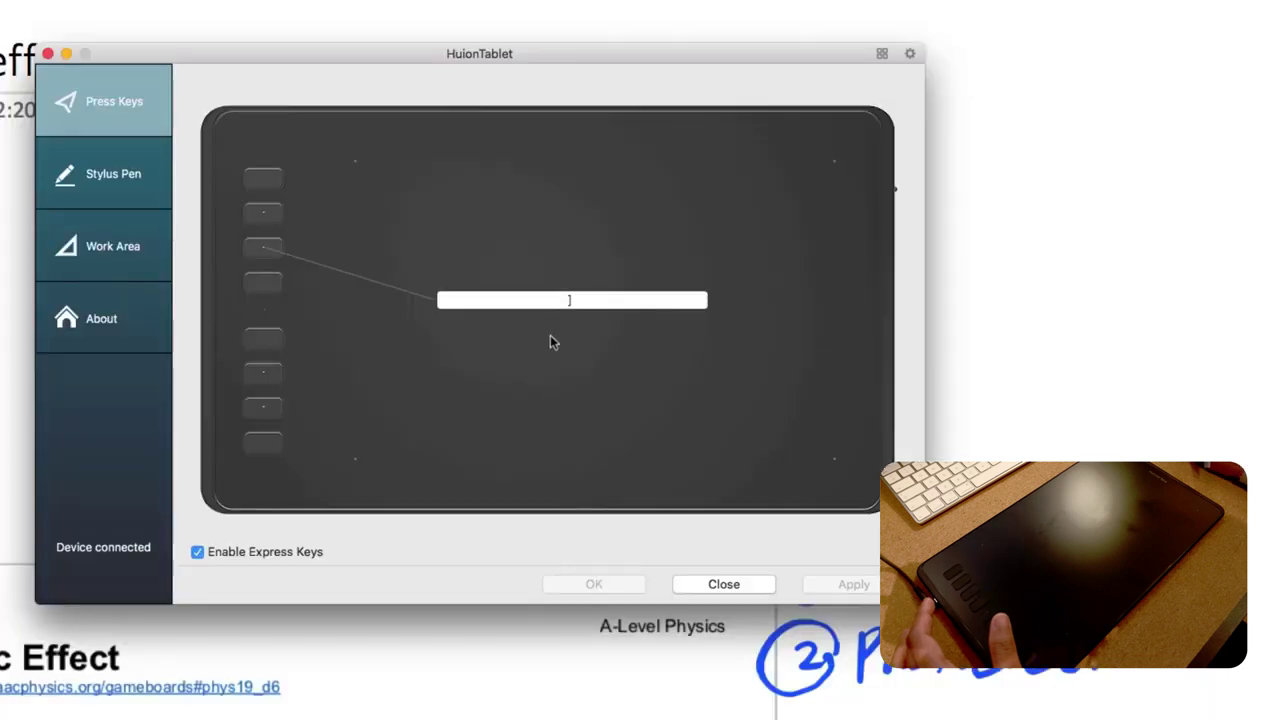
pyautogui.click(541, 308)
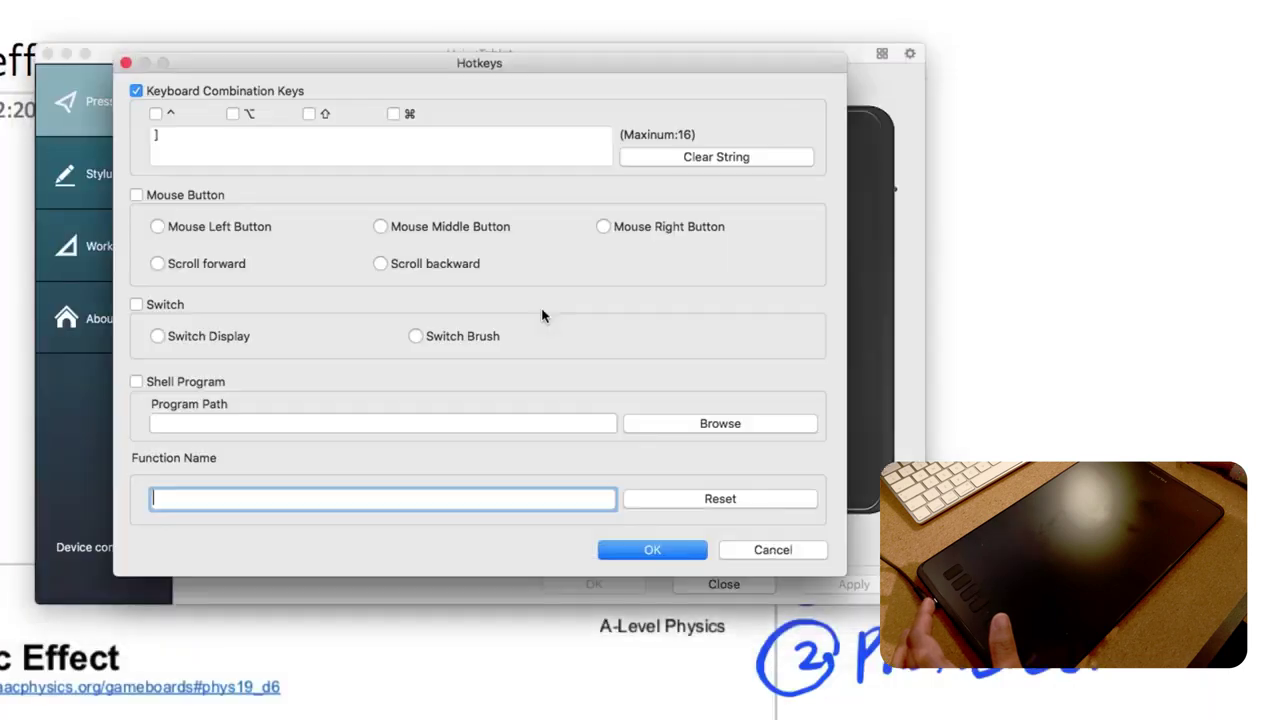
pyautogui.click(692, 162)
pyautogui.click(232, 114)
pyautogui.click(393, 114)
pyautogui.click(375, 134)
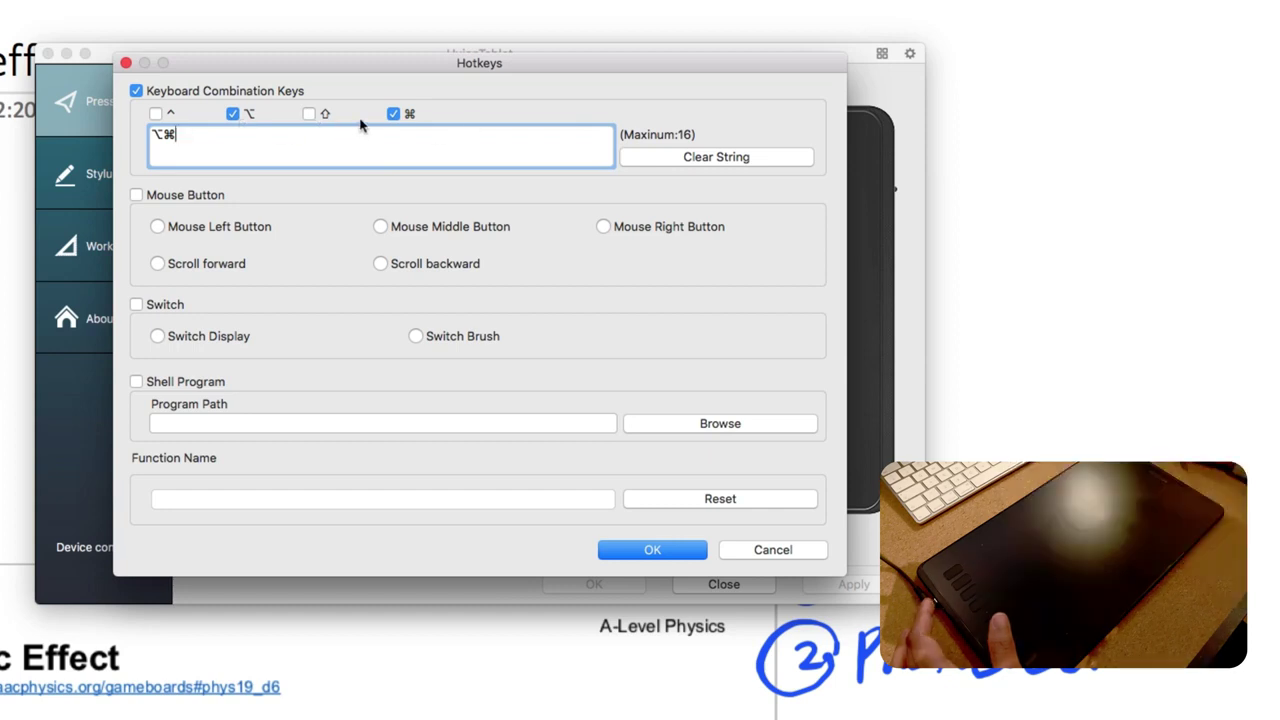
pyautogui.press('m')
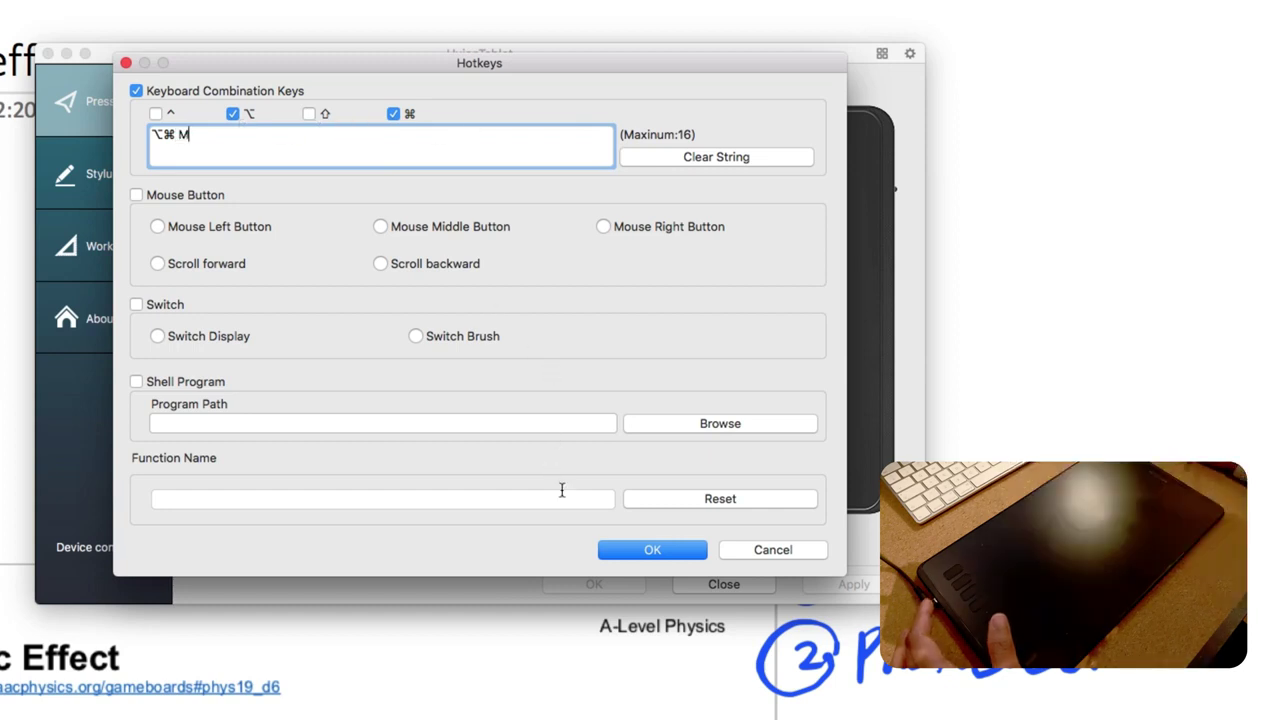
pyautogui.click(630, 552)
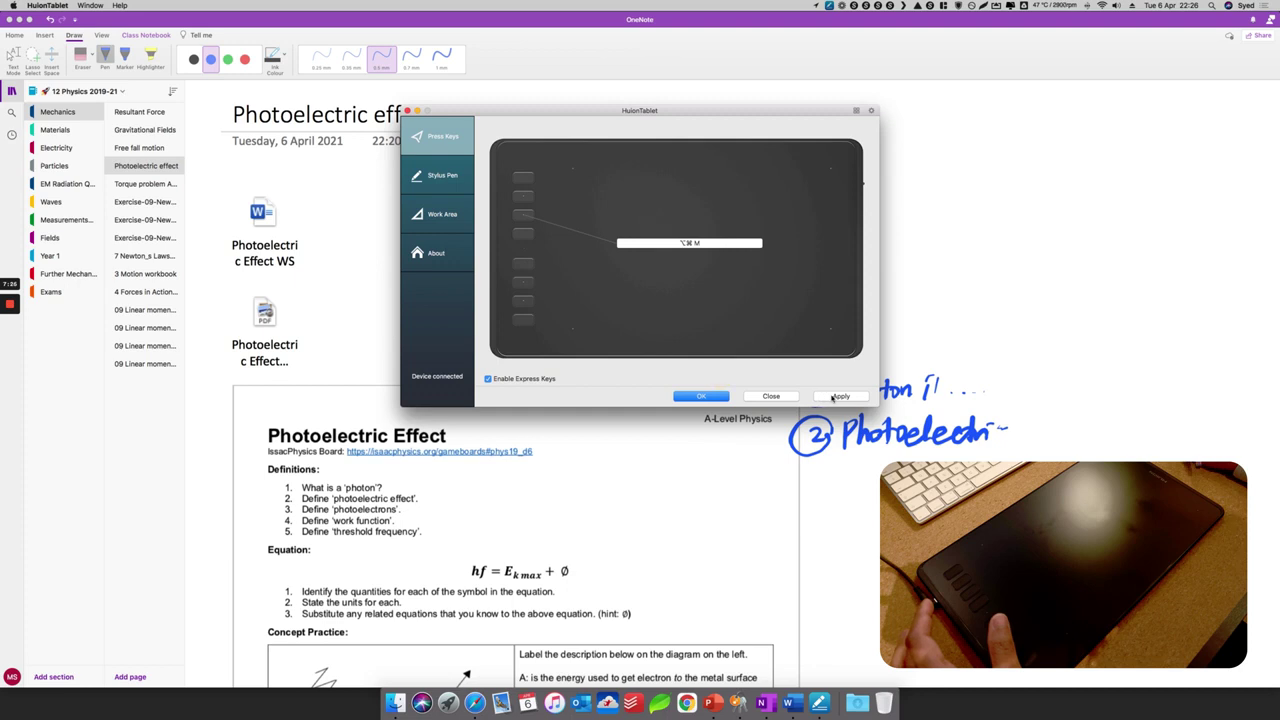
pyautogui.click(837, 587)
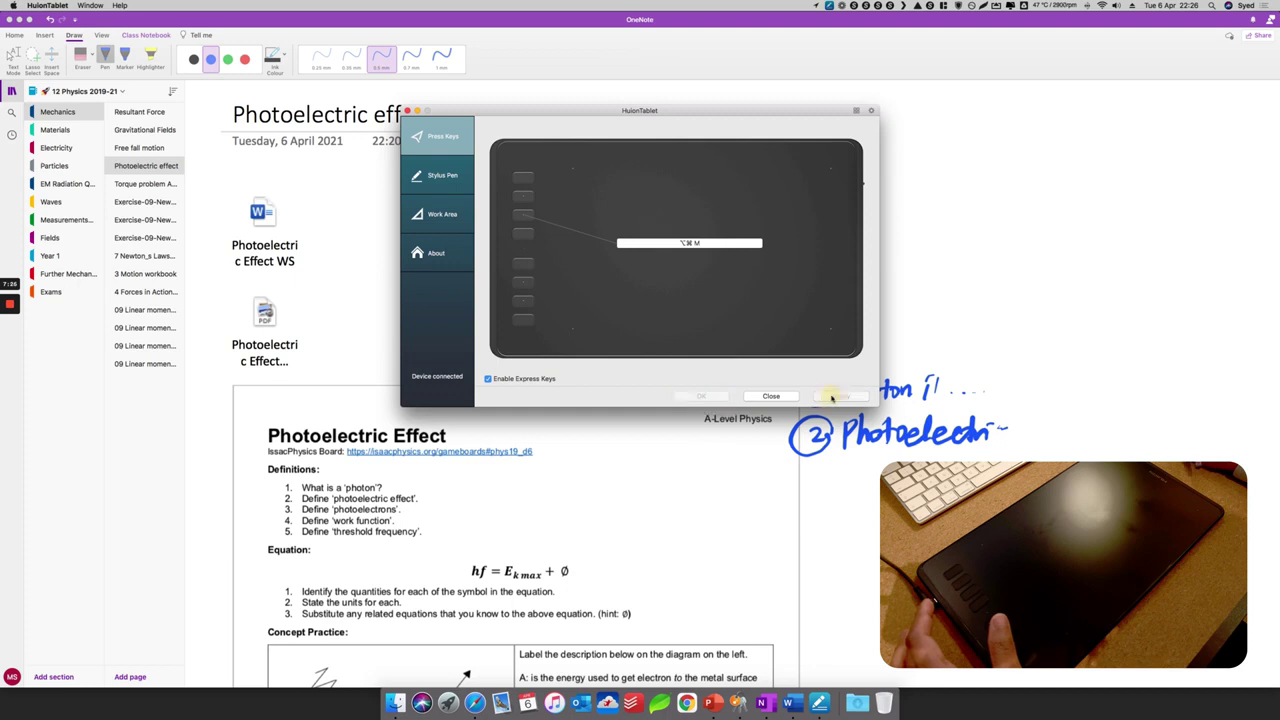
# Step: Switch to OneNote, handwrite "Marker" with the blue marker above the worksheet printout and set the marker thickness to 1.2 mm
pyautogui.click(904, 314)
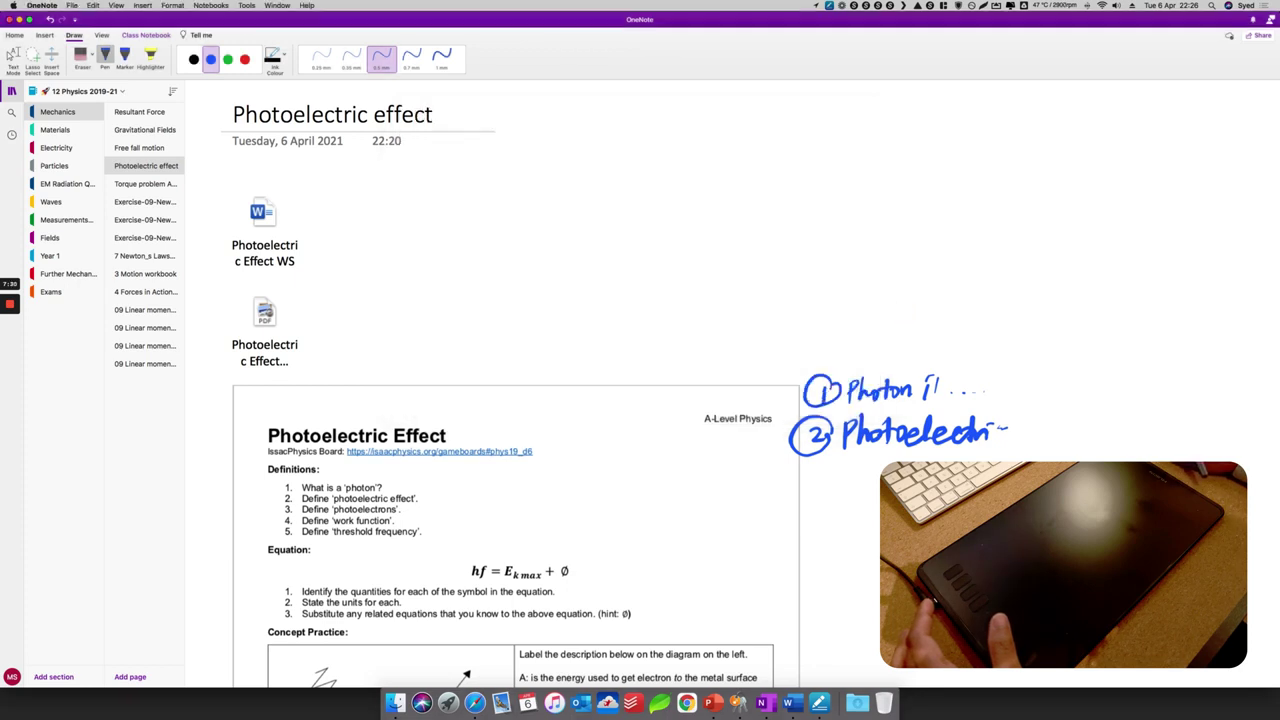
pyautogui.hotkey('ctrl', 'r')
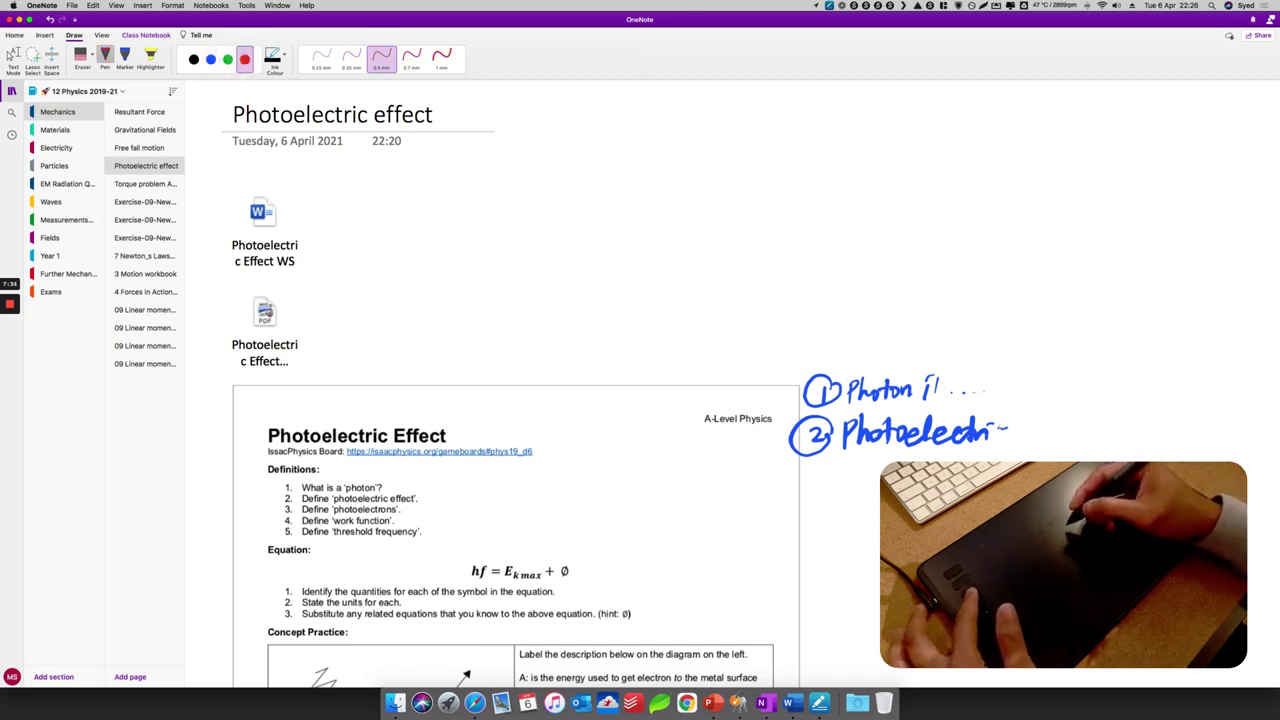
pyautogui.hotkey('ctrl', 'b')
pyautogui.moveTo(510, 250); pyautogui.dragTo(510, 290)
pyautogui.moveTo(512, 242)
pyautogui.mouseDown()
pyautogui.moveTo(556, 290)
pyautogui.moveTo(600, 262)
pyautogui.moveTo(606, 294)
pyautogui.moveTo(644, 258)
pyautogui.moveTo(650, 294)
pyautogui.mouseUp()
pyautogui.moveTo(680, 242)
pyautogui.mouseDown()
pyautogui.moveTo(686, 292)
pyautogui.moveTo(716, 290)
pyautogui.moveTo(748, 246)
pyautogui.mouseUp()
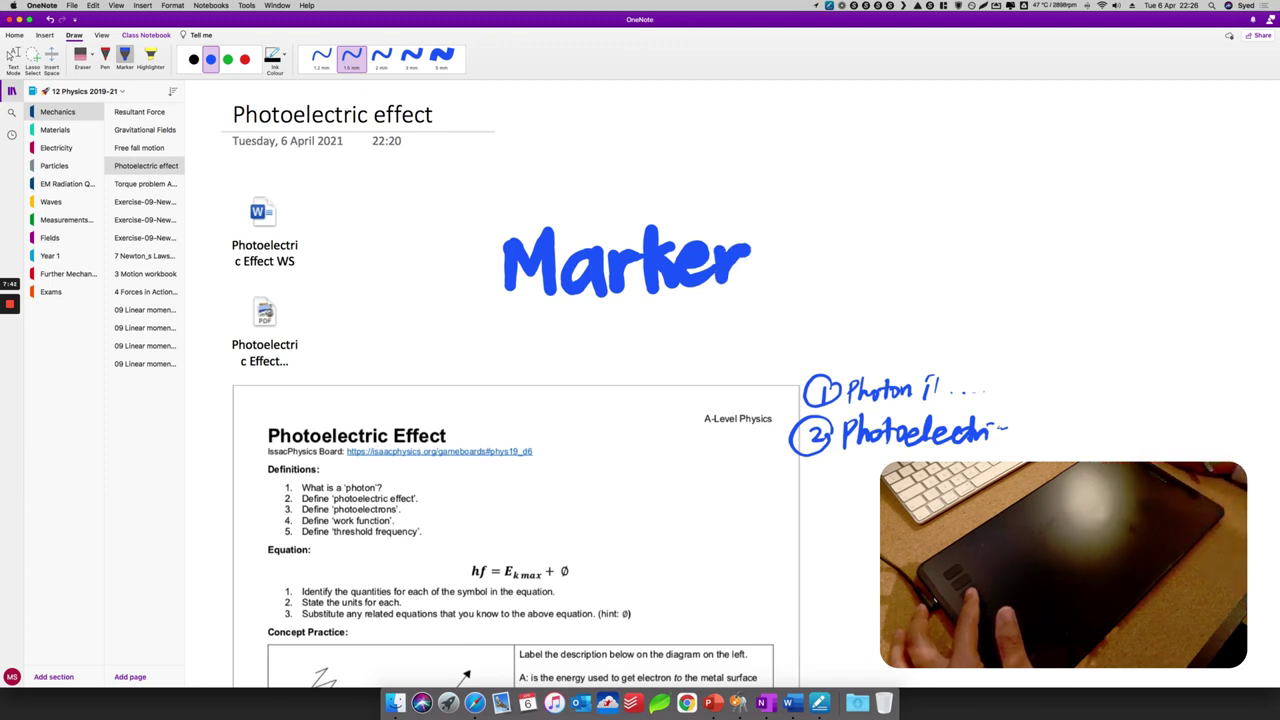
pyautogui.click(321, 58)
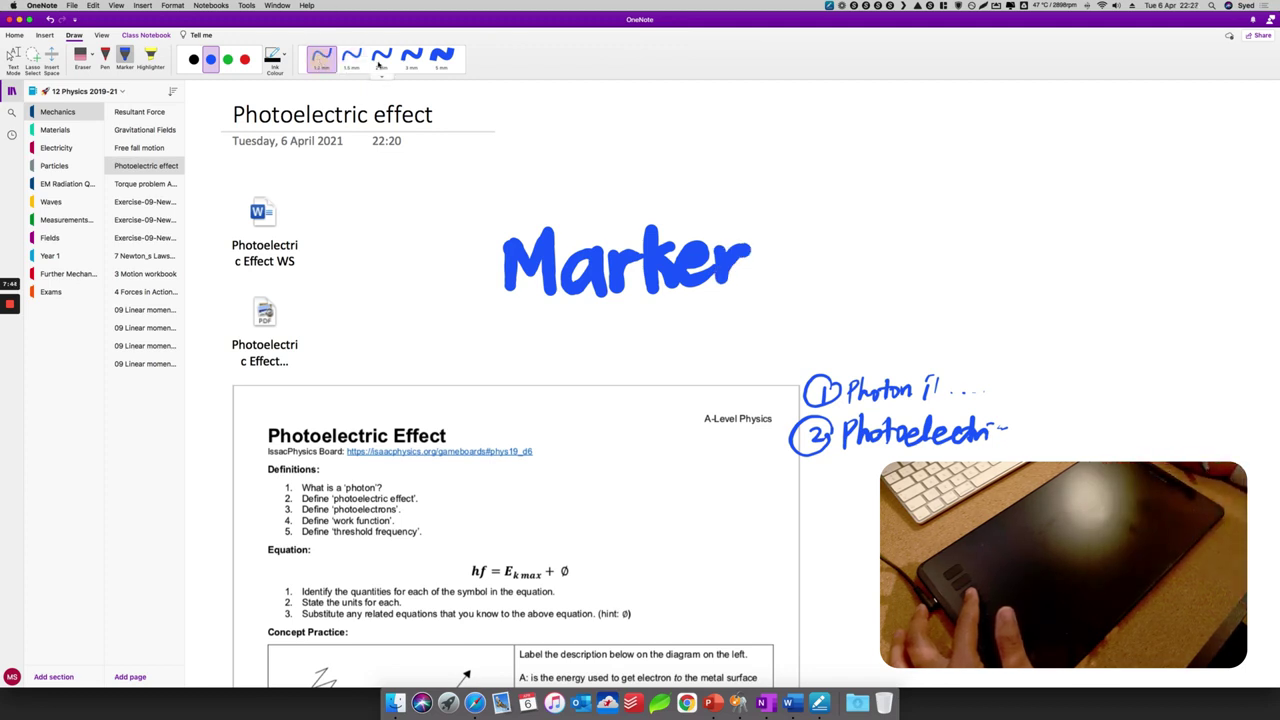
# Step: Add a new page to the Mechanics section and insert Photoelectric Effect WS.pdf from Finder's Assignment folder as a printout
pyautogui.click(396, 697)
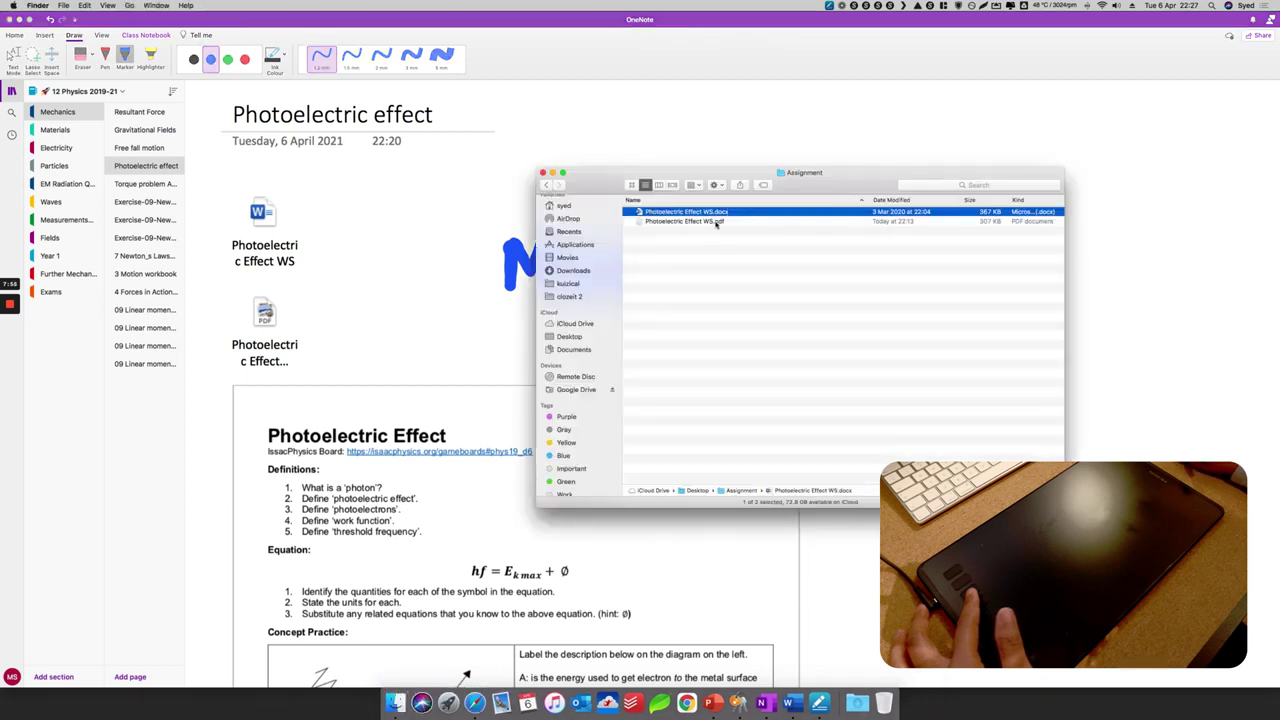
pyautogui.click(436, 317)
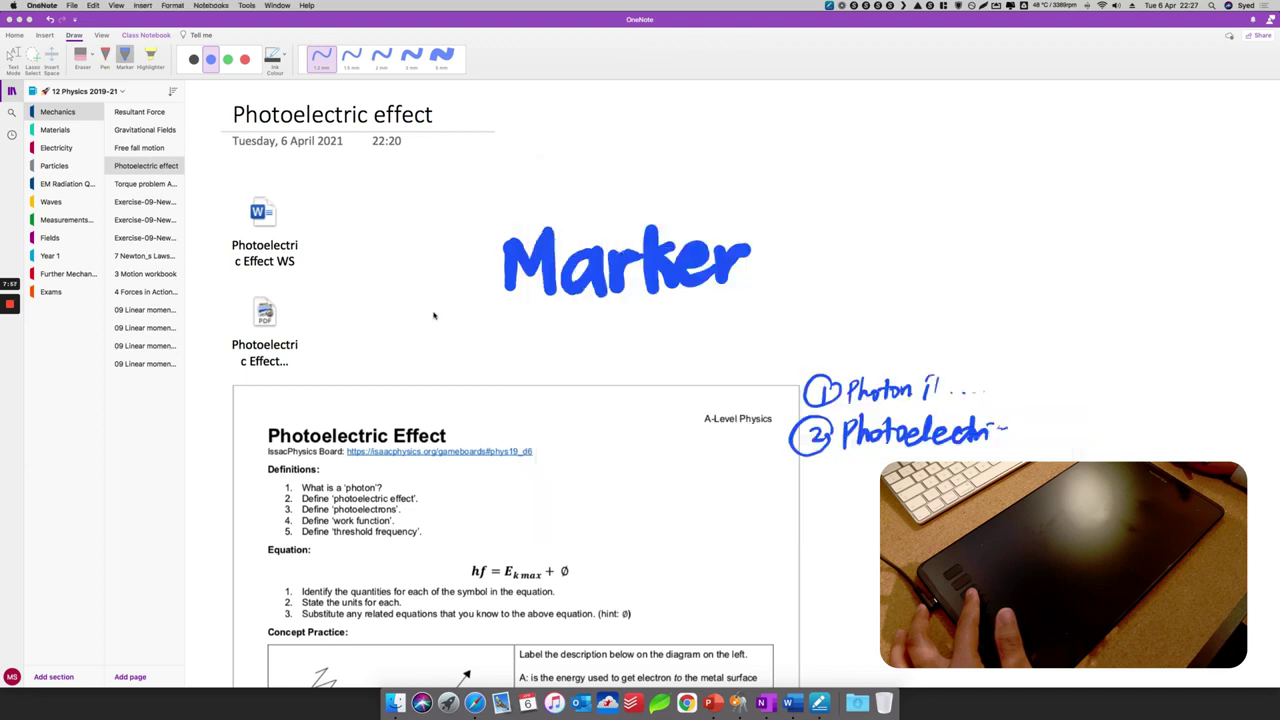
pyautogui.click(135, 677)
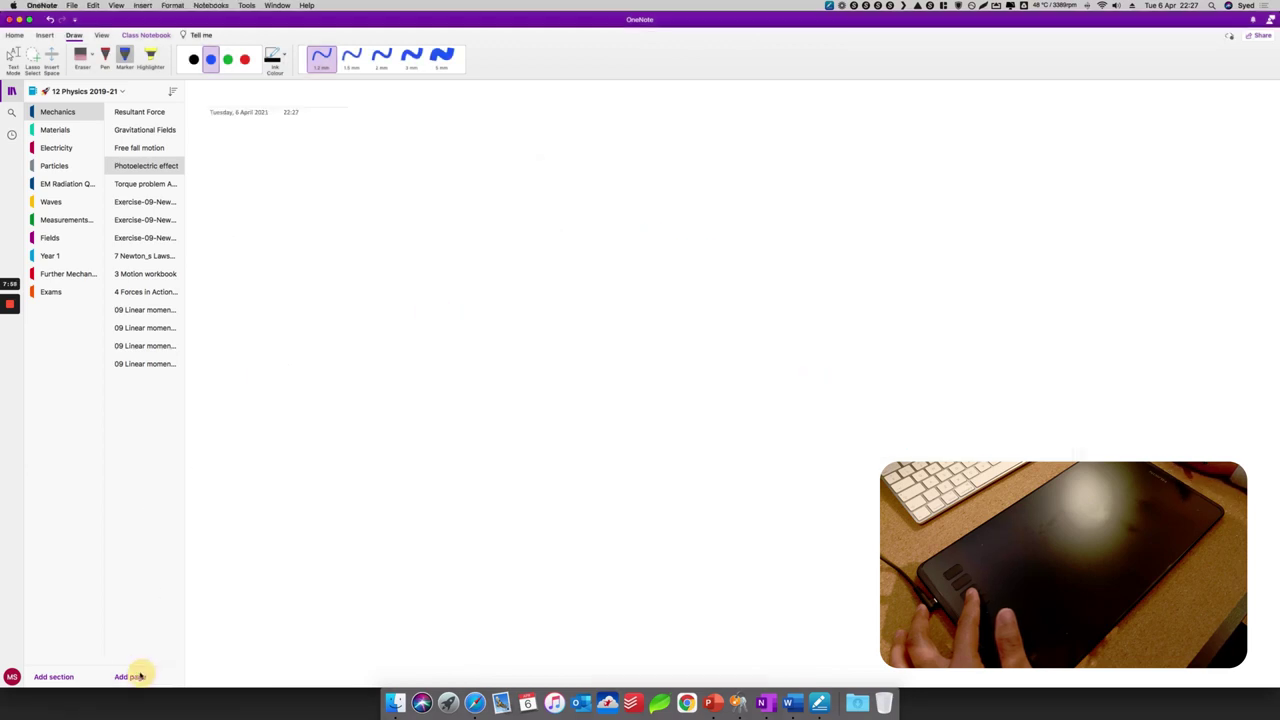
pyautogui.click(395, 700)
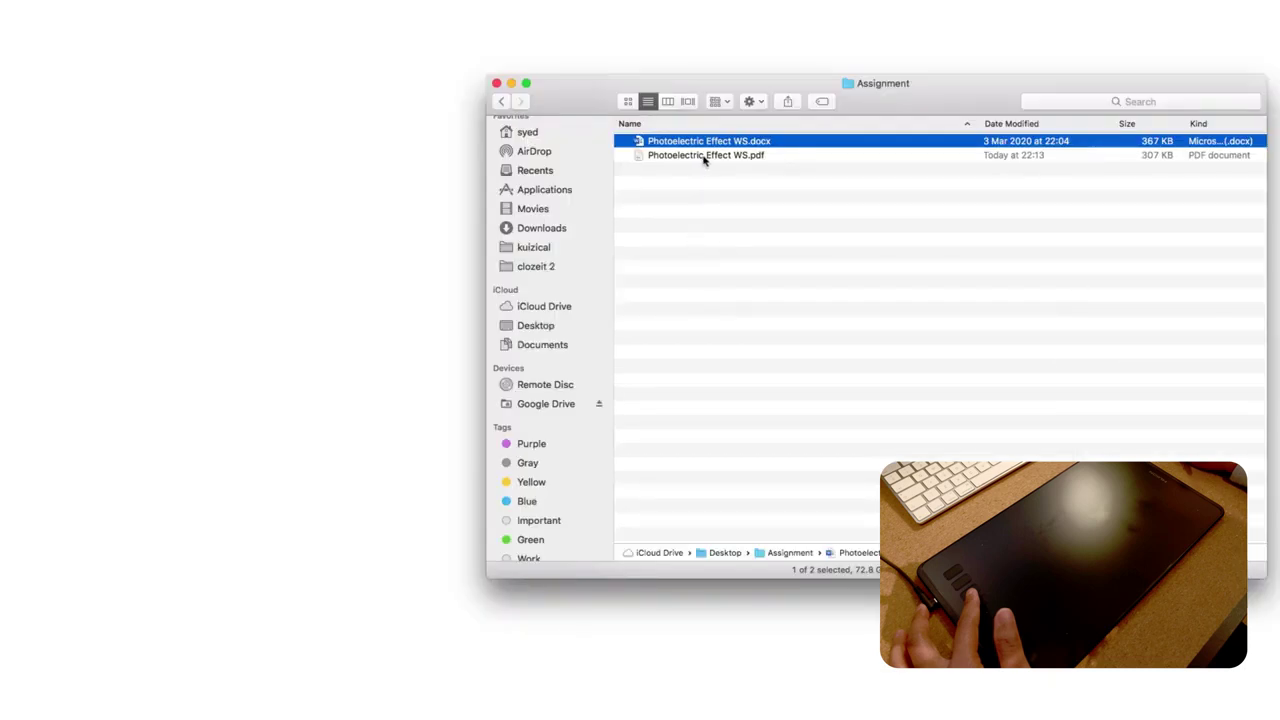
pyautogui.moveTo(704, 160); pyautogui.dragTo(150, 220)
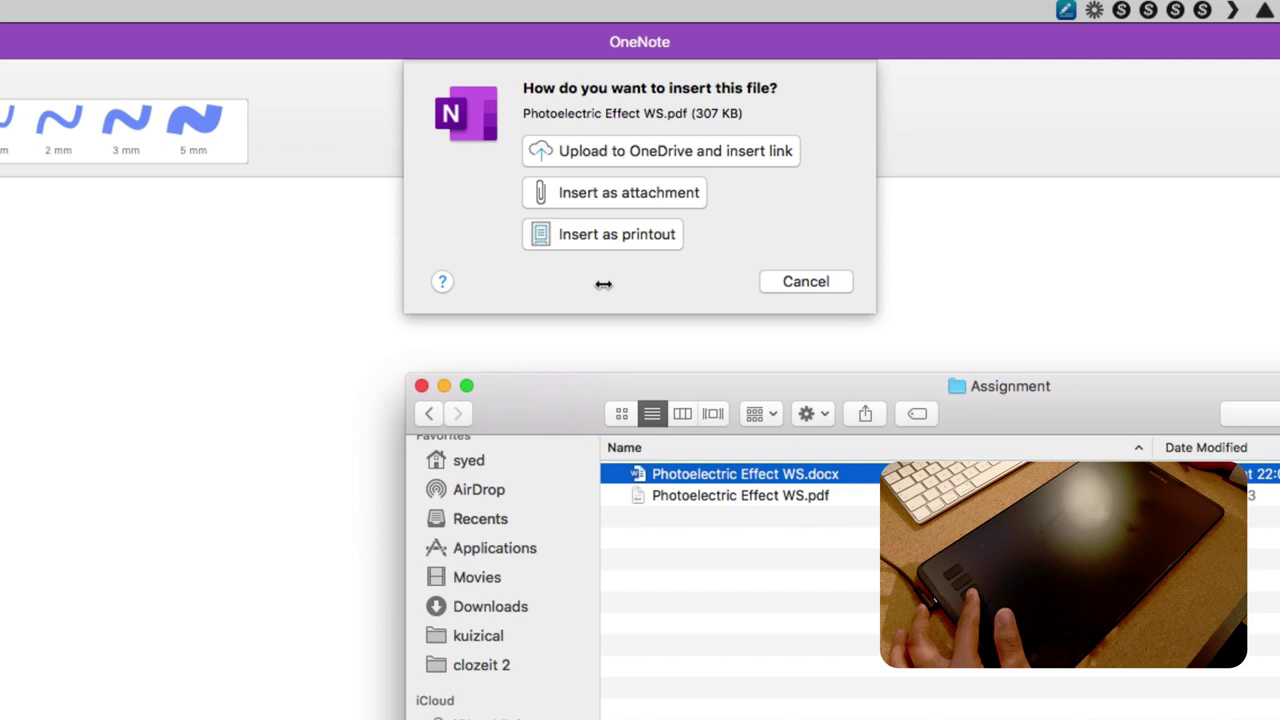
pyautogui.click(603, 284)
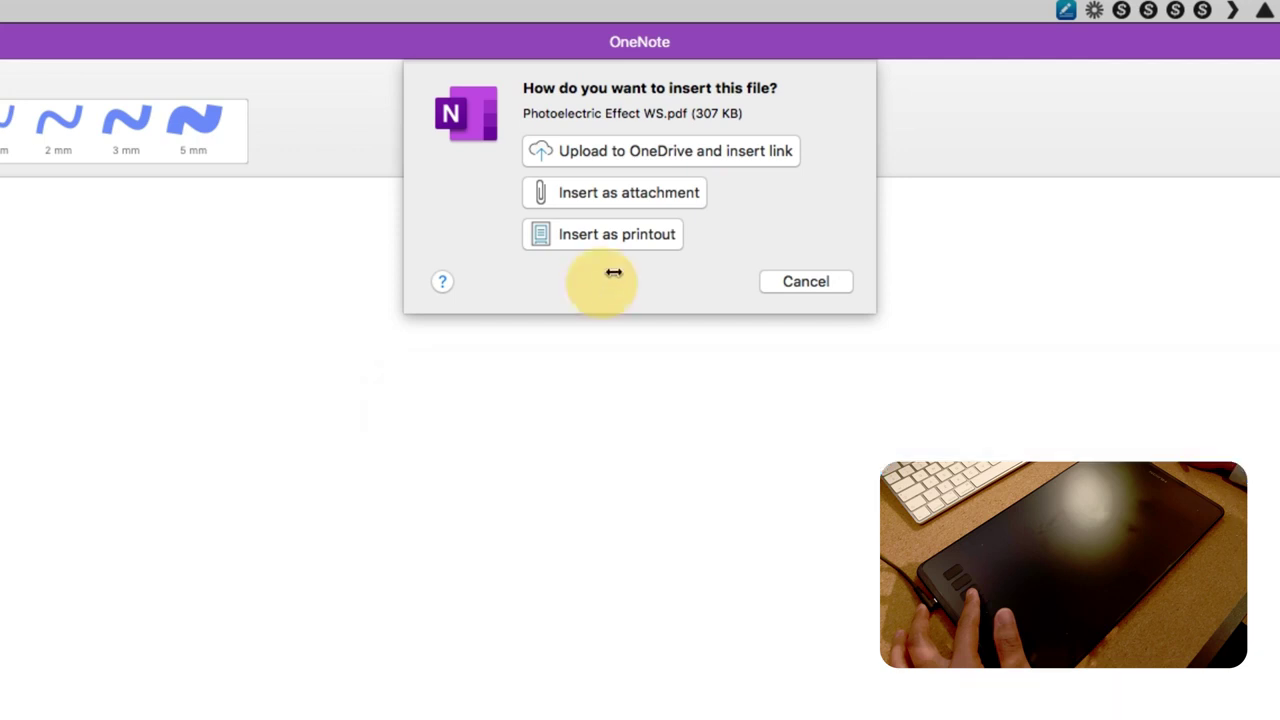
pyautogui.click(641, 236)
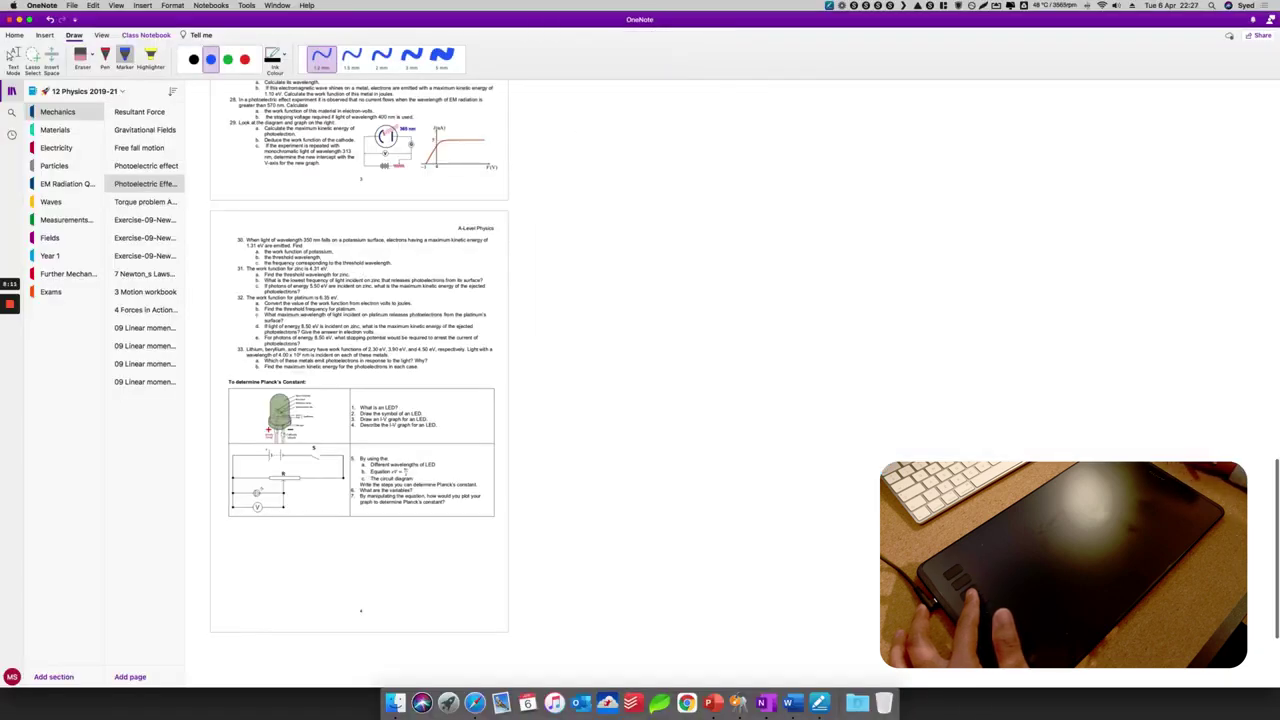
pyautogui.scroll(15, 603, 380)
pyautogui.scroll(3, 360, 390)
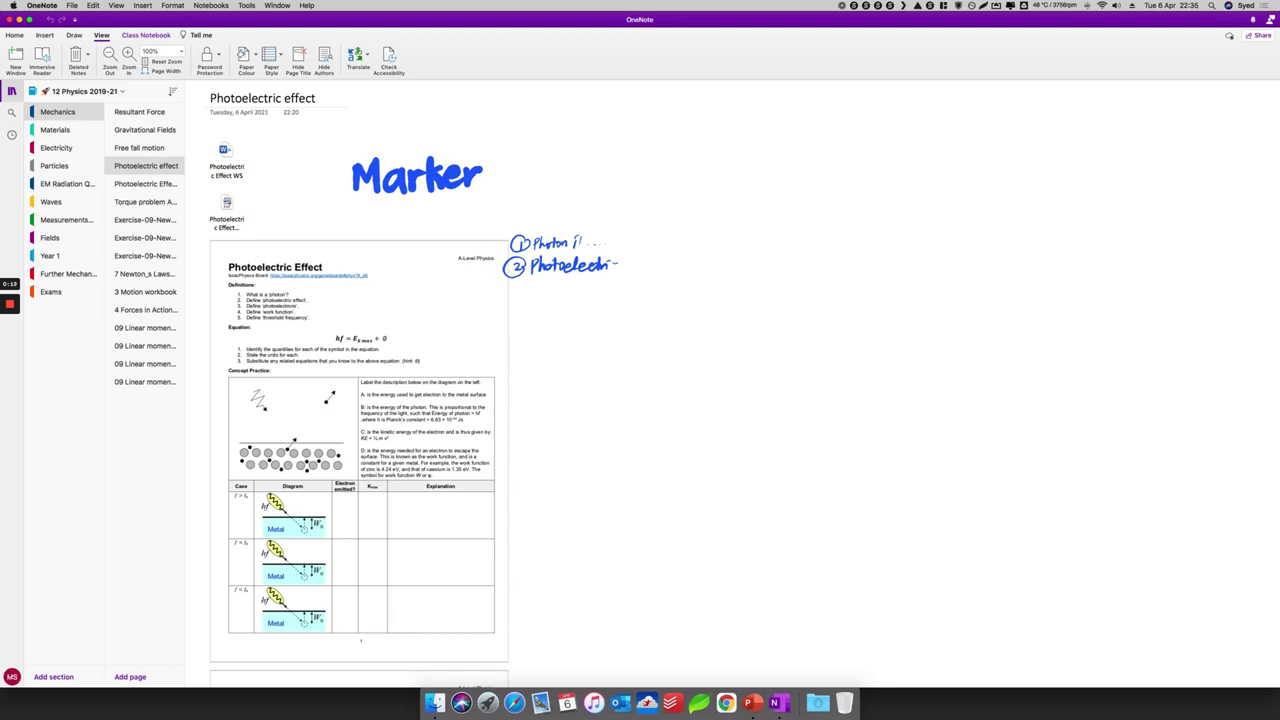
# Step: Save the annotated Photoelectric effect page as a PDF, replacing Photoelectric effect completed.pdf in the Assignment folder
pyautogui.click(72, 5)
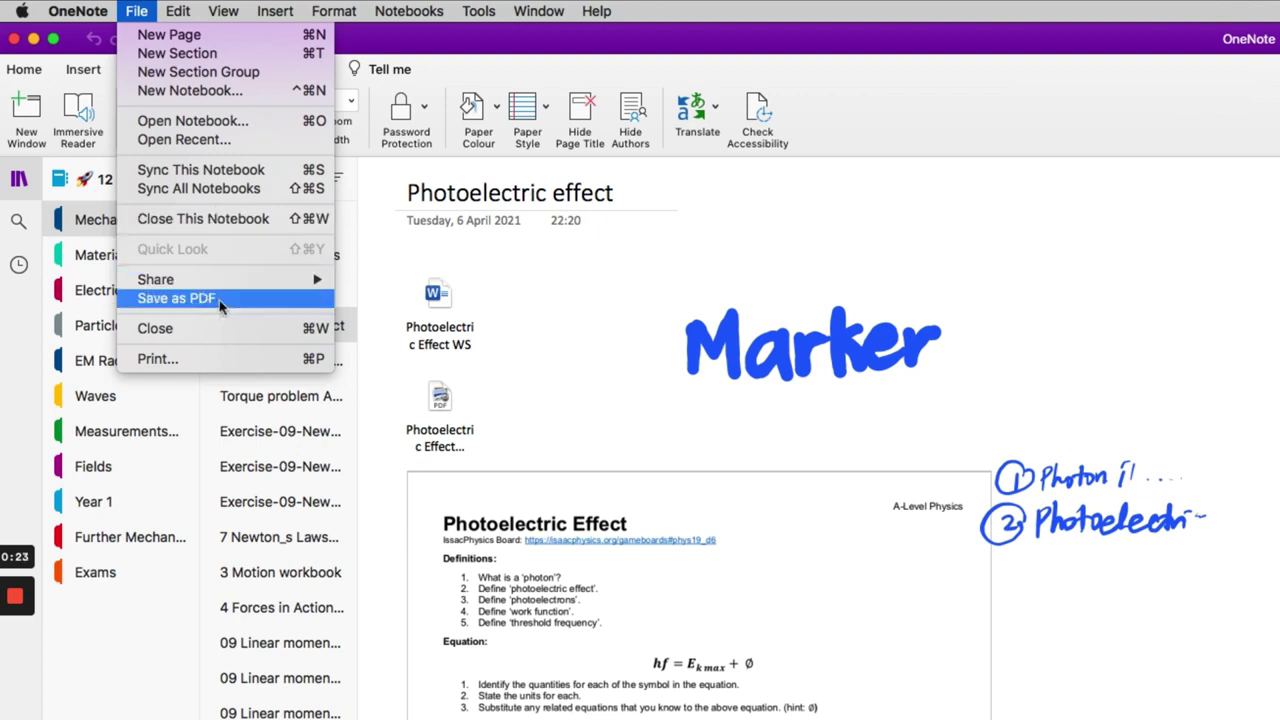
pyautogui.click(220, 302)
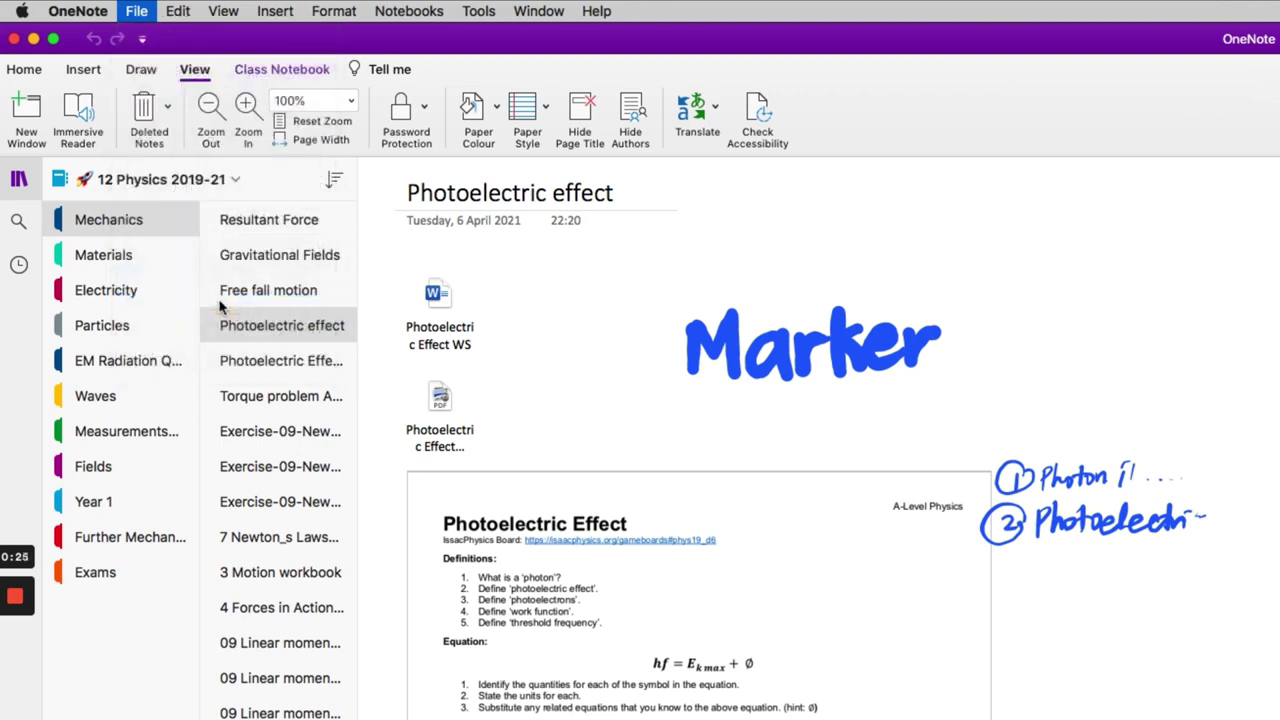
pyautogui.click(645, 211)
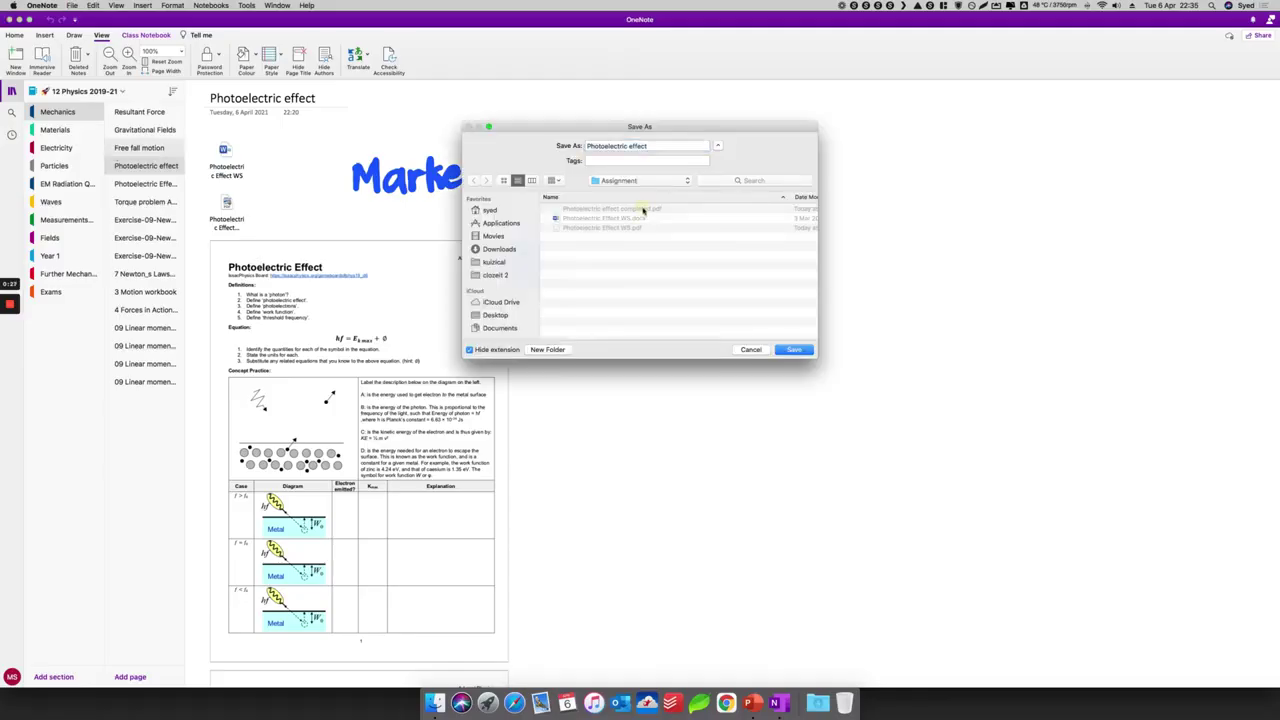
pyautogui.click(788, 352)
pyautogui.click(712, 192)
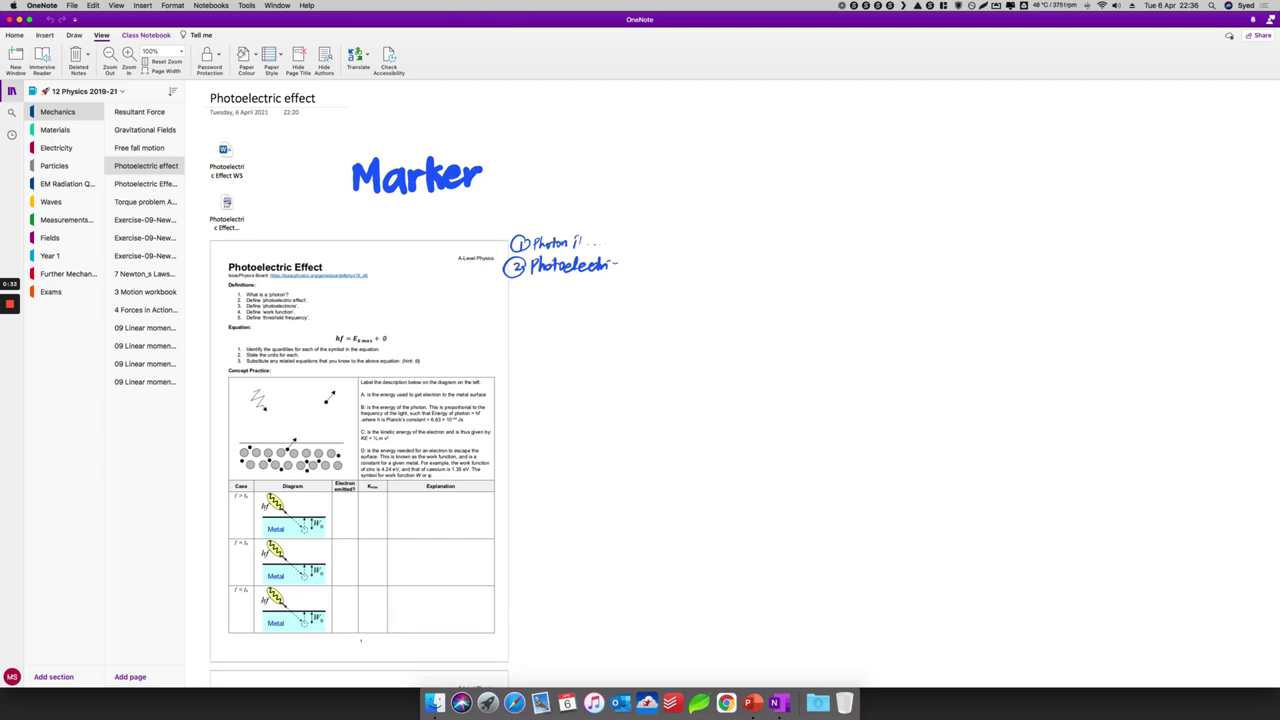
# Step: Switch to Finder and open Photoelectric effect completed.pdf from the Desktop's Assignment folder
pyautogui.click(434, 700)
pyautogui.click(569, 344)
pyautogui.doubleClick(652, 216)
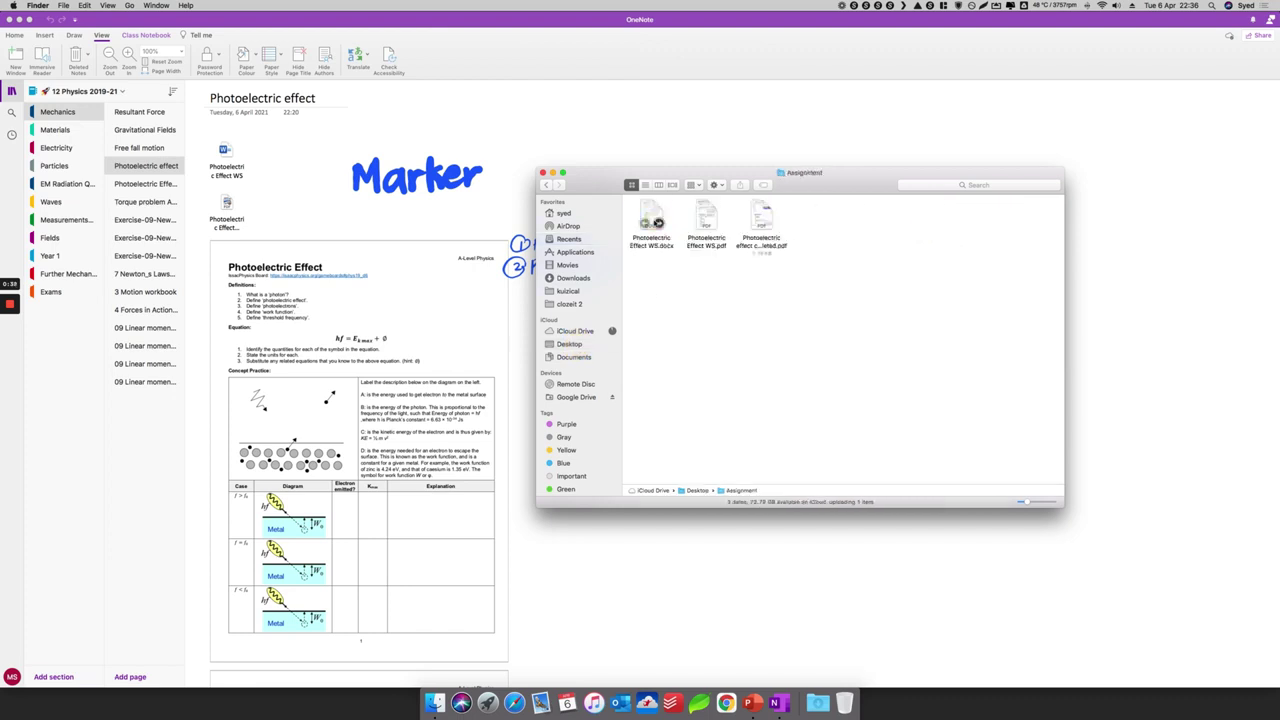
pyautogui.click(763, 246)
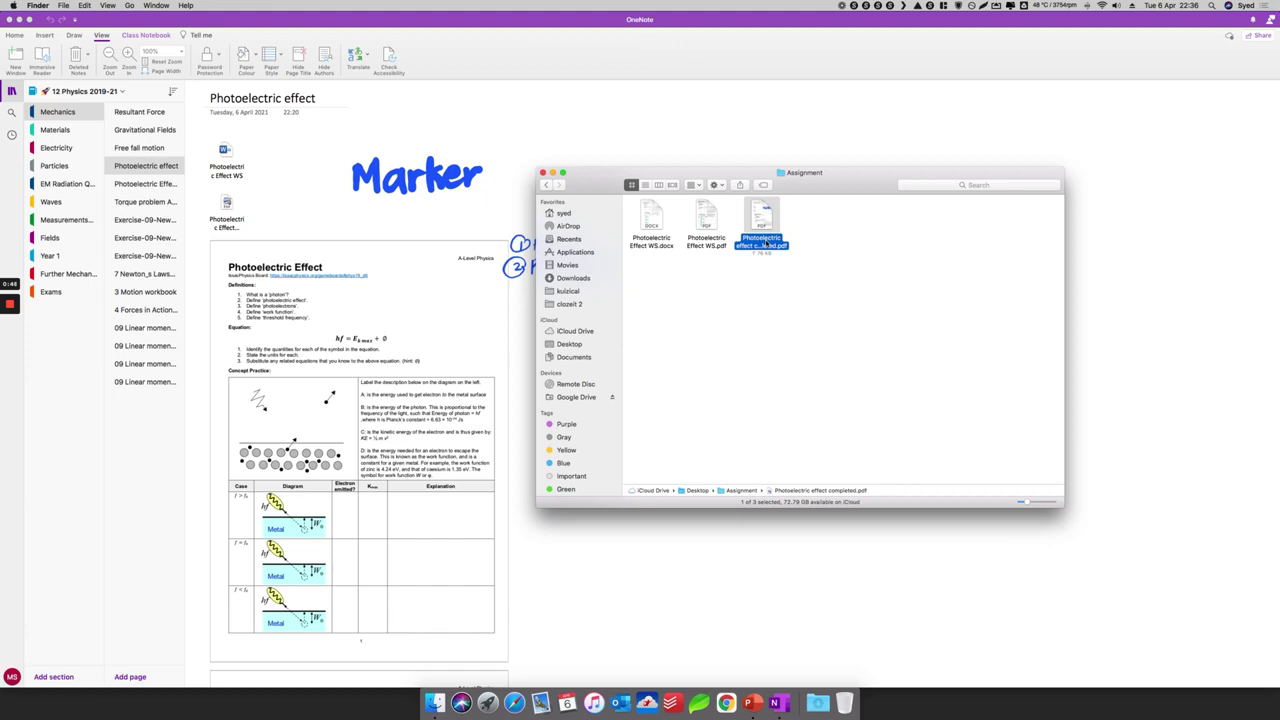
pyautogui.doubleClick(765, 243)
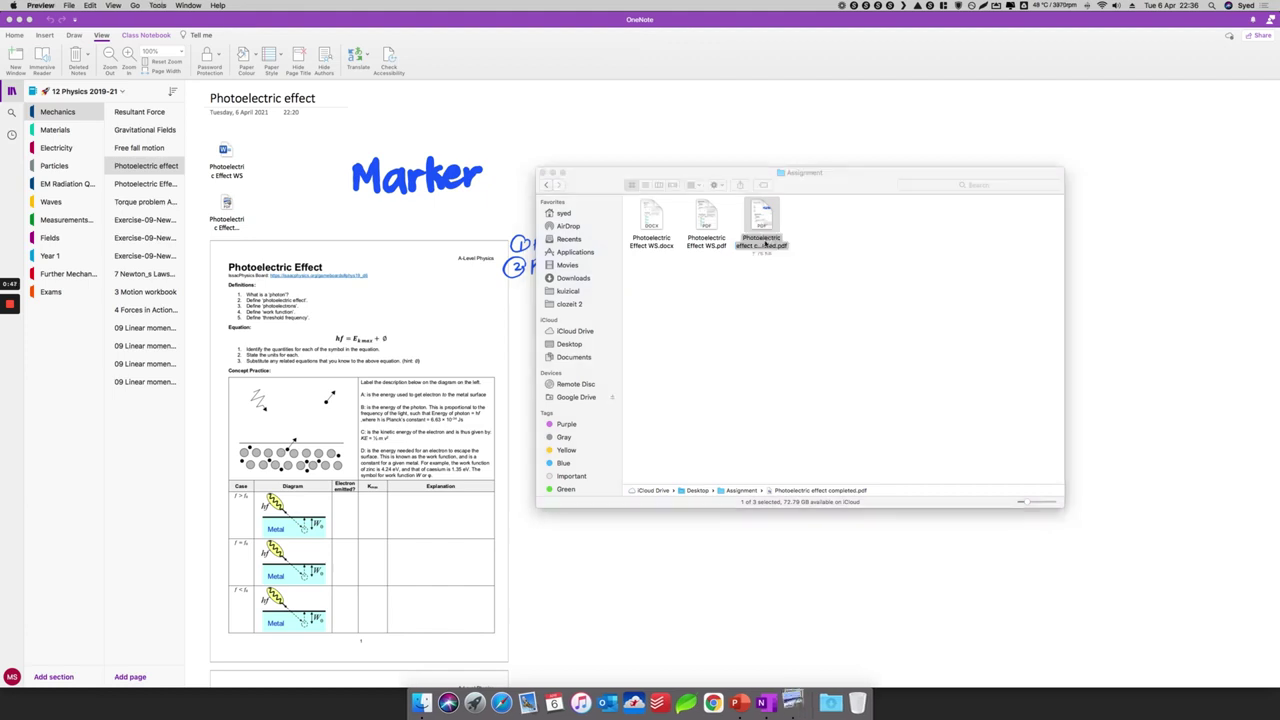
# Step: Examine how the handwriting and worksheet are split across the exported PDF's pages, and close the PDF and the Finder window
pyautogui.scroll(-10, 478, 279)
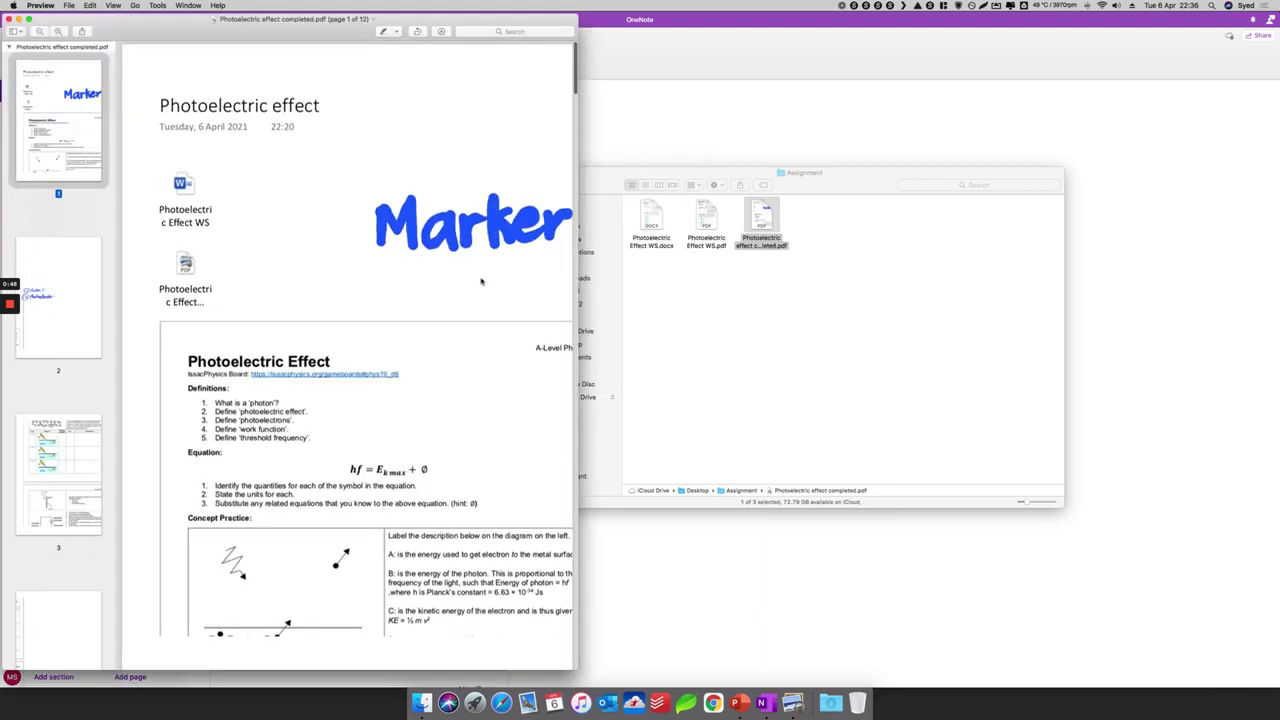
pyautogui.scroll(-5, 472, 283)
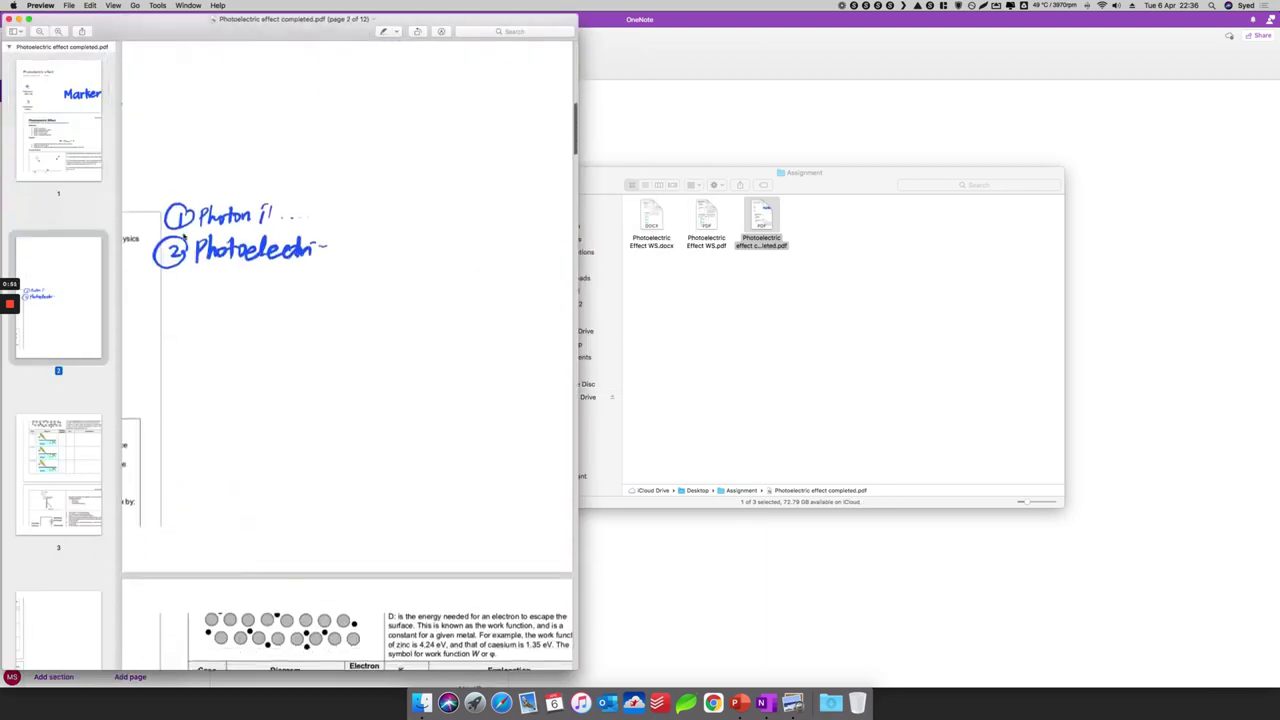
pyautogui.scroll(-15, 206, 280)
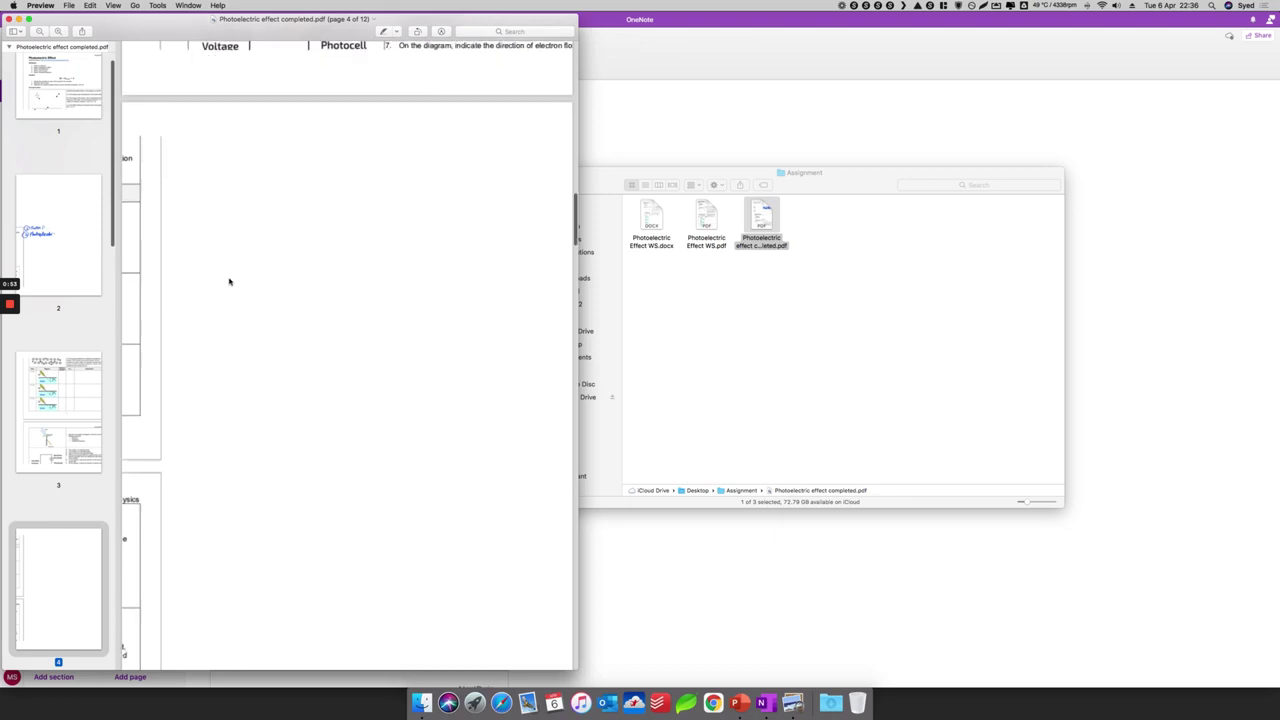
pyautogui.scroll(-2, 229, 281)
pyautogui.click(8, 19)
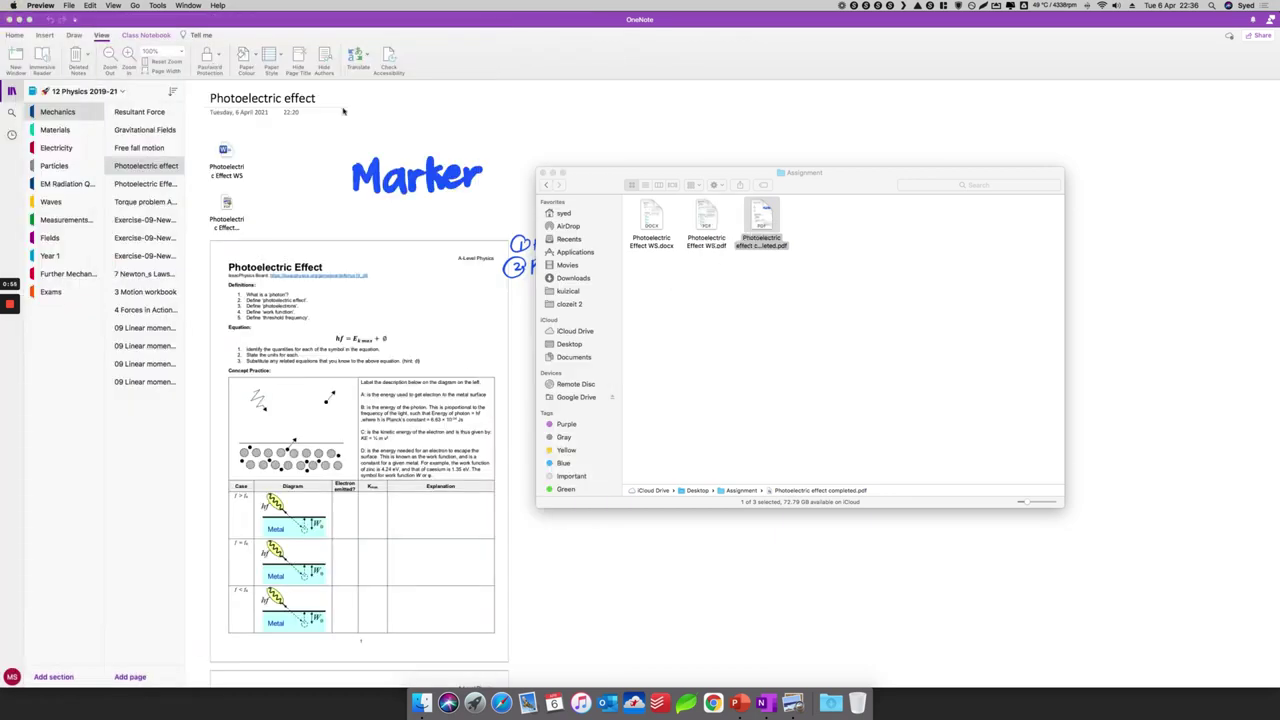
pyautogui.click(542, 173)
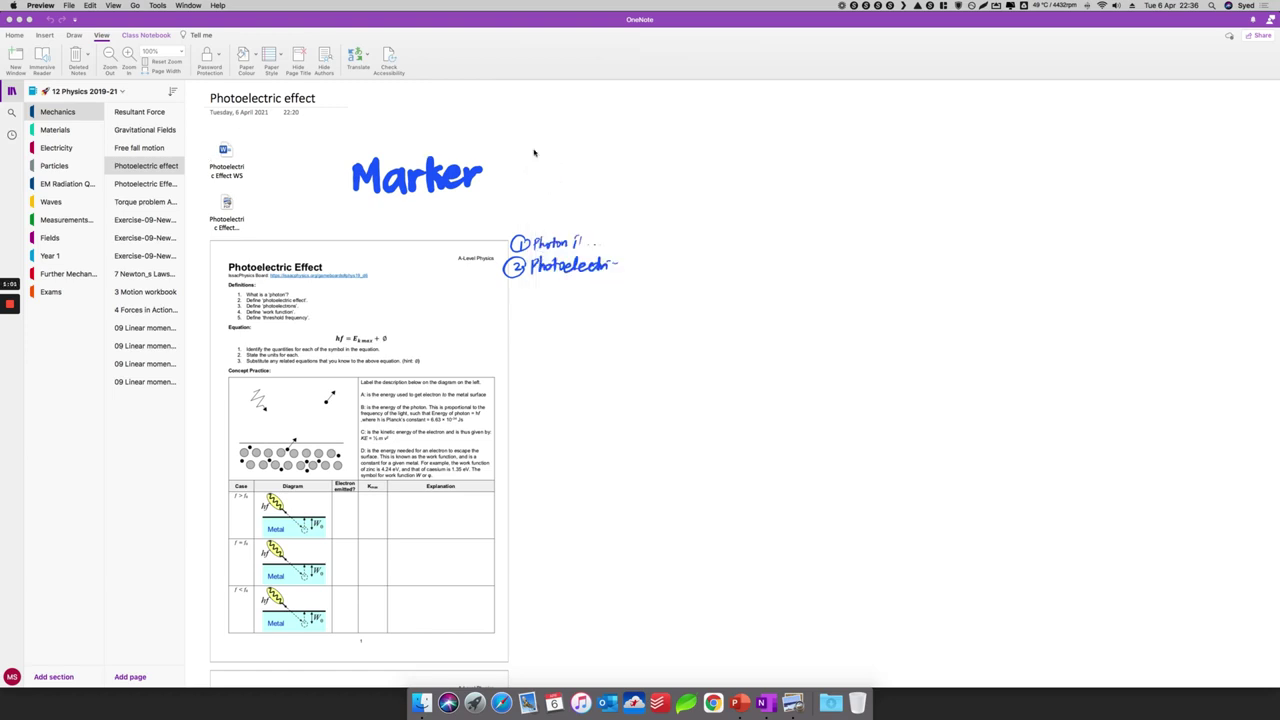
# Step: Switch back to OneNote, open the detailed print settings for the Photoelectric effect page and set the layout to 2 pages per sheet
pyautogui.click(467, 77)
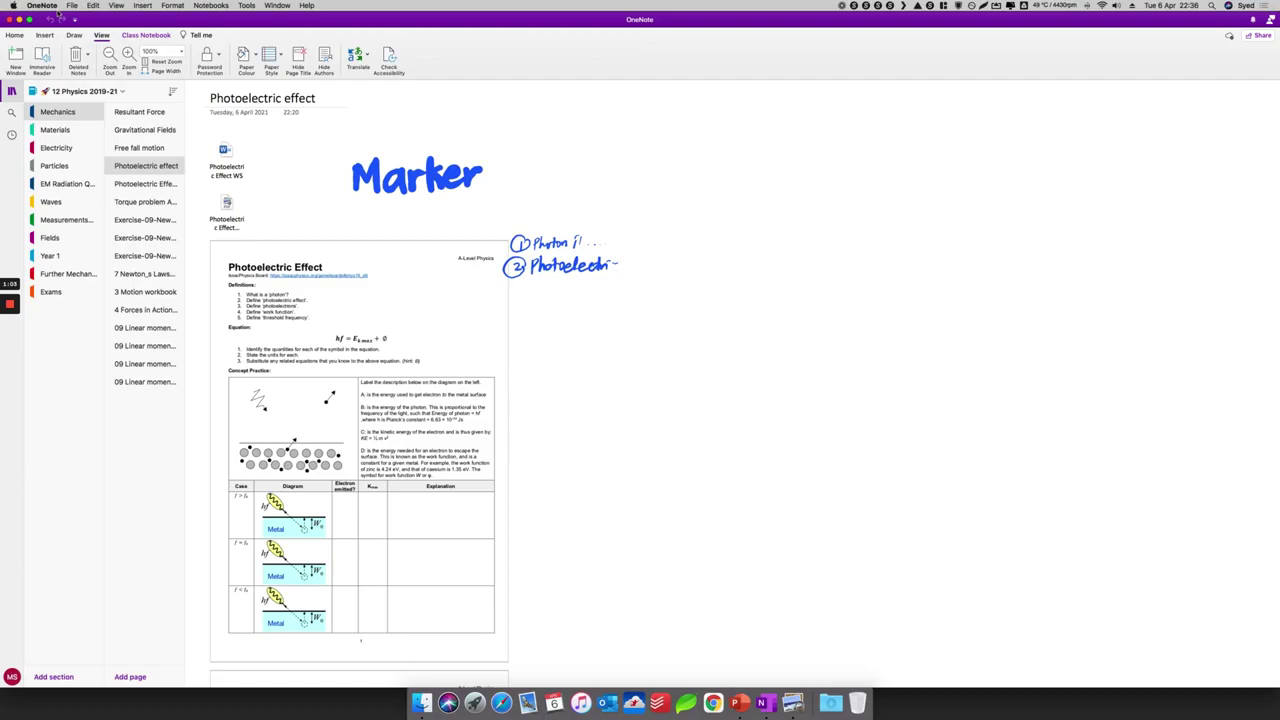
pyautogui.click(73, 6)
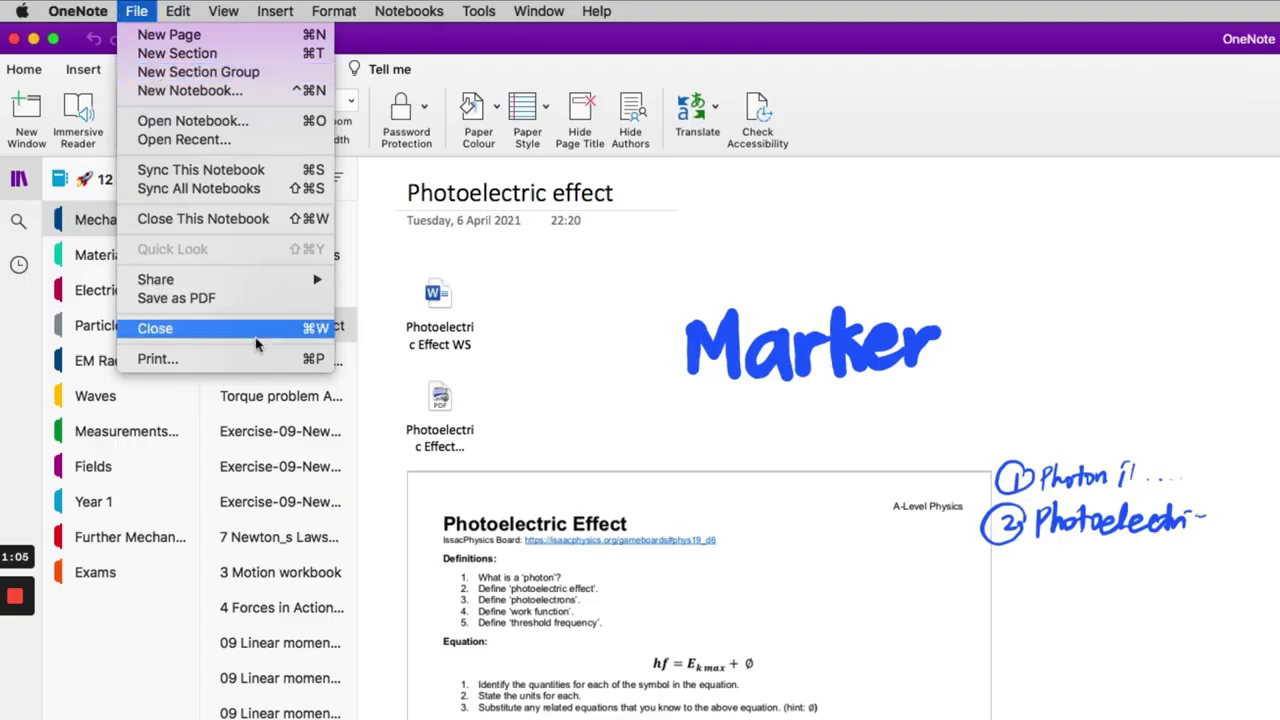
pyautogui.click(254, 359)
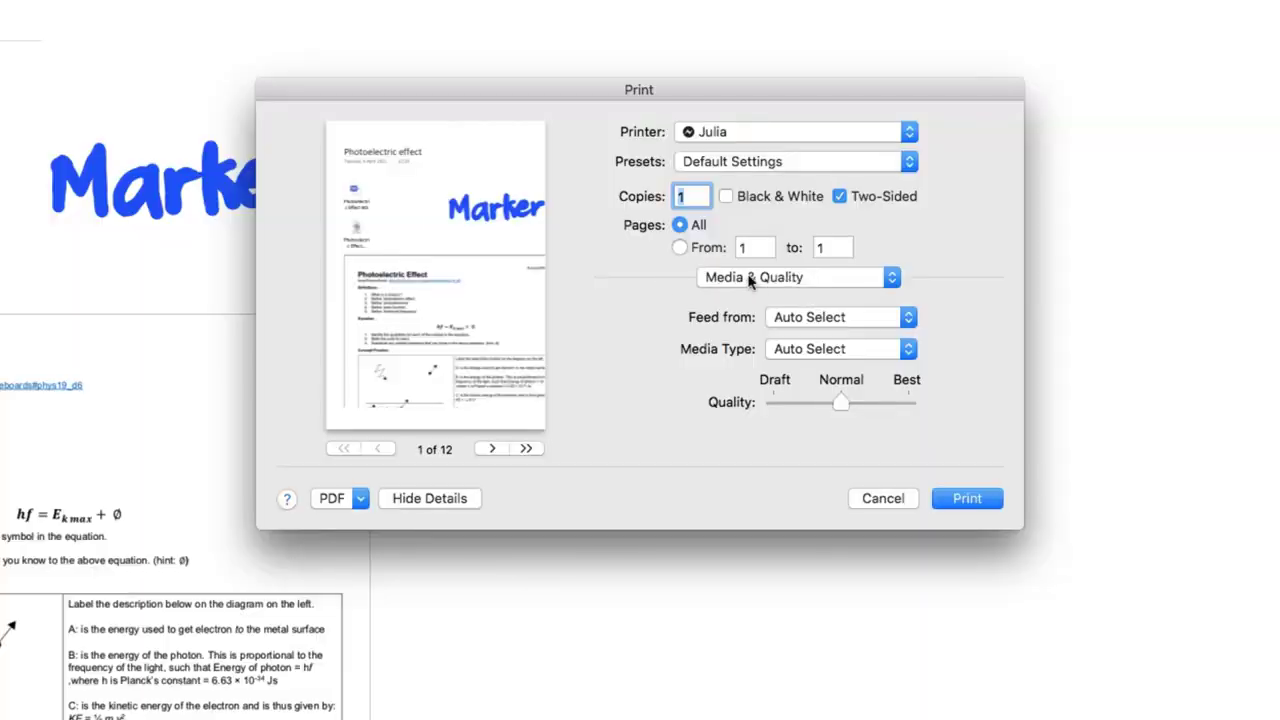
pyautogui.click(437, 497)
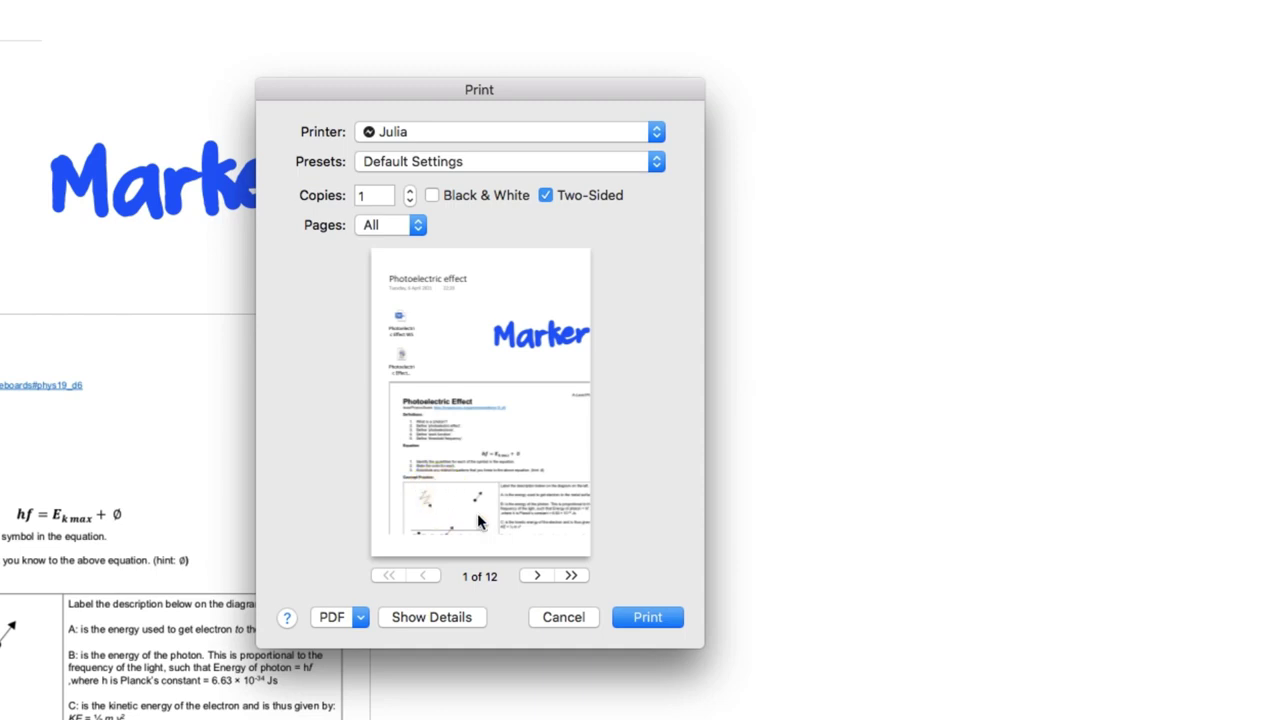
pyautogui.click(430, 620)
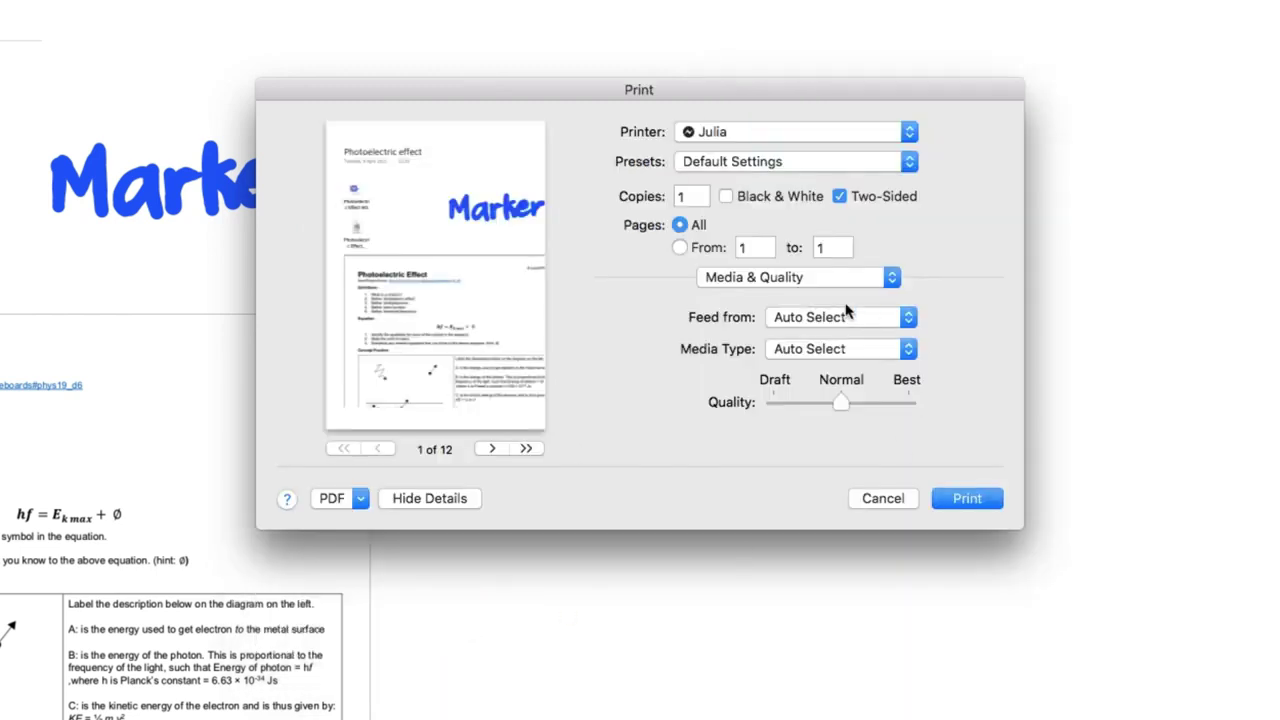
pyautogui.click(823, 284)
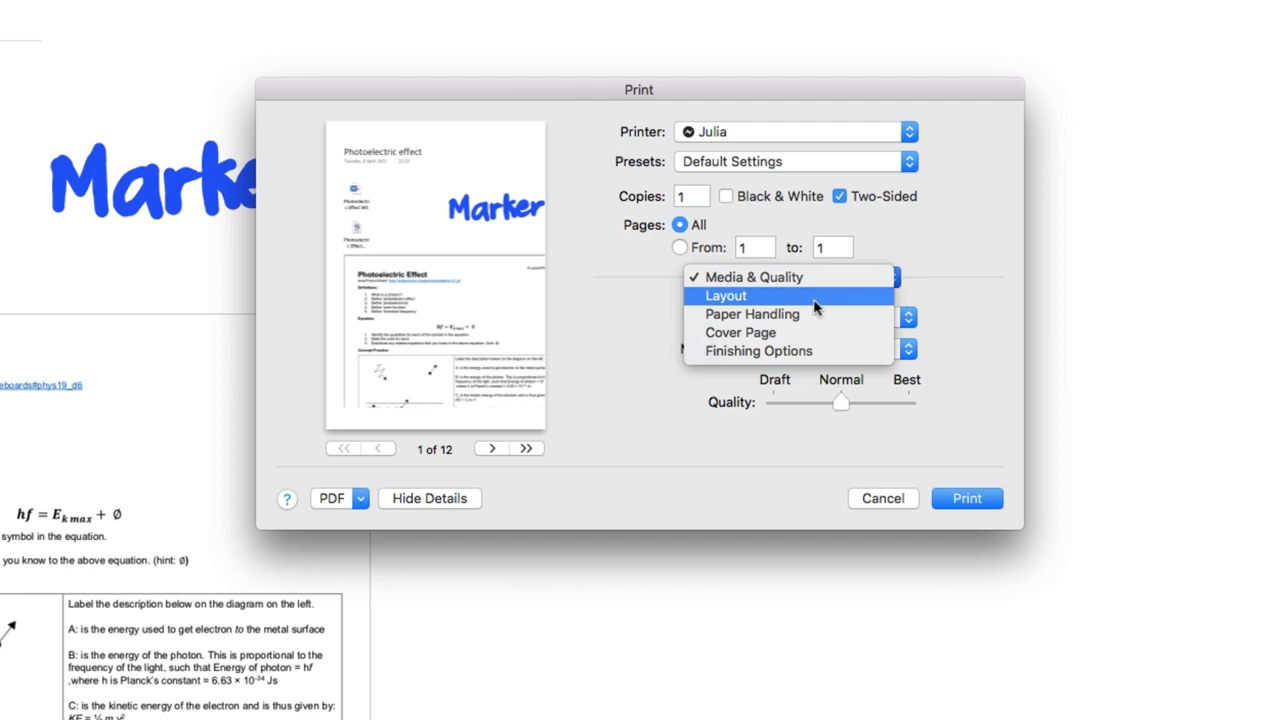
pyautogui.click(813, 301)
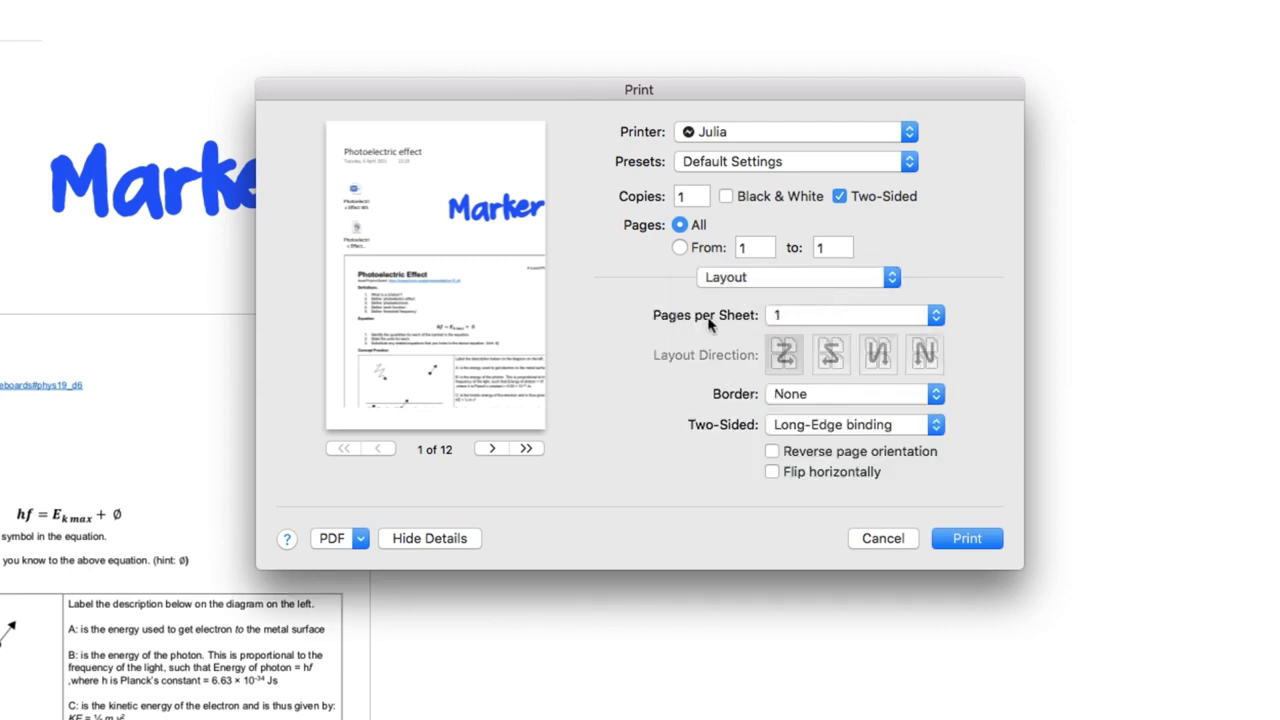
pyautogui.click(790, 316)
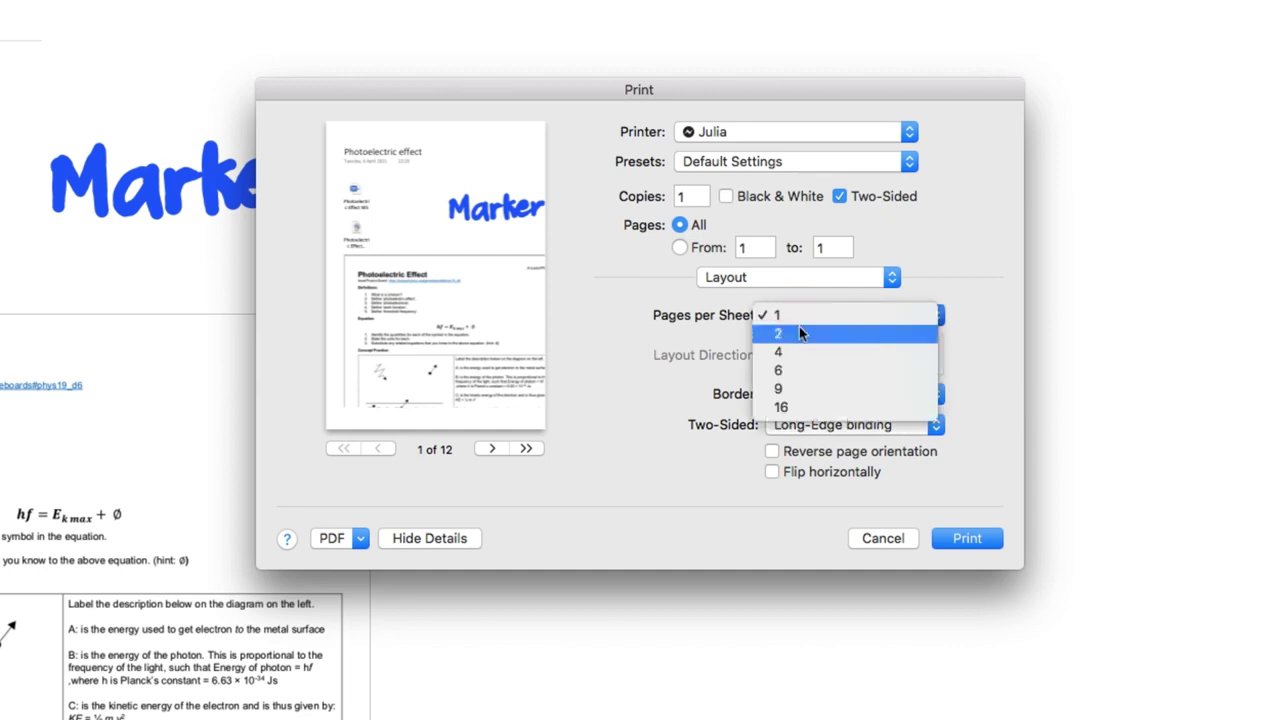
pyautogui.click(799, 333)
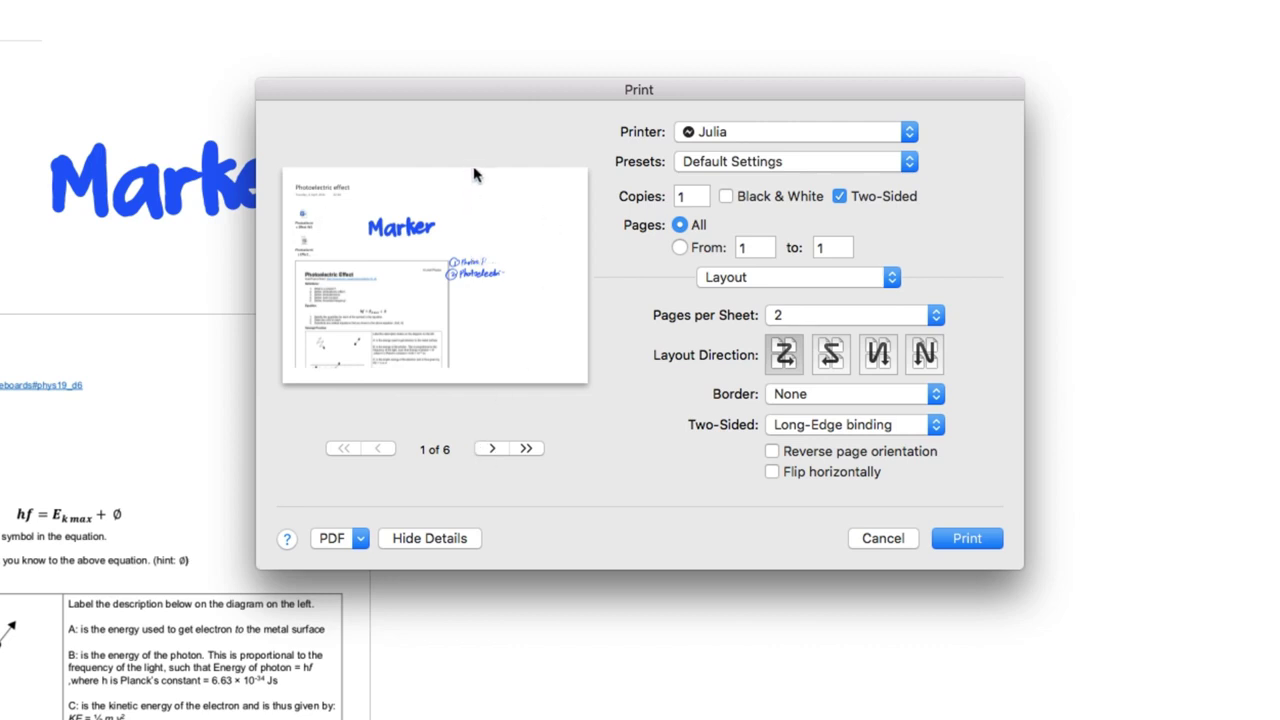
# Step: Page through the two-per-sheet print preview to check how the worksheet and handwriting fit, returning to the first sheet
pyautogui.click(494, 450)
pyautogui.click(494, 450)
pyautogui.click(494, 450)
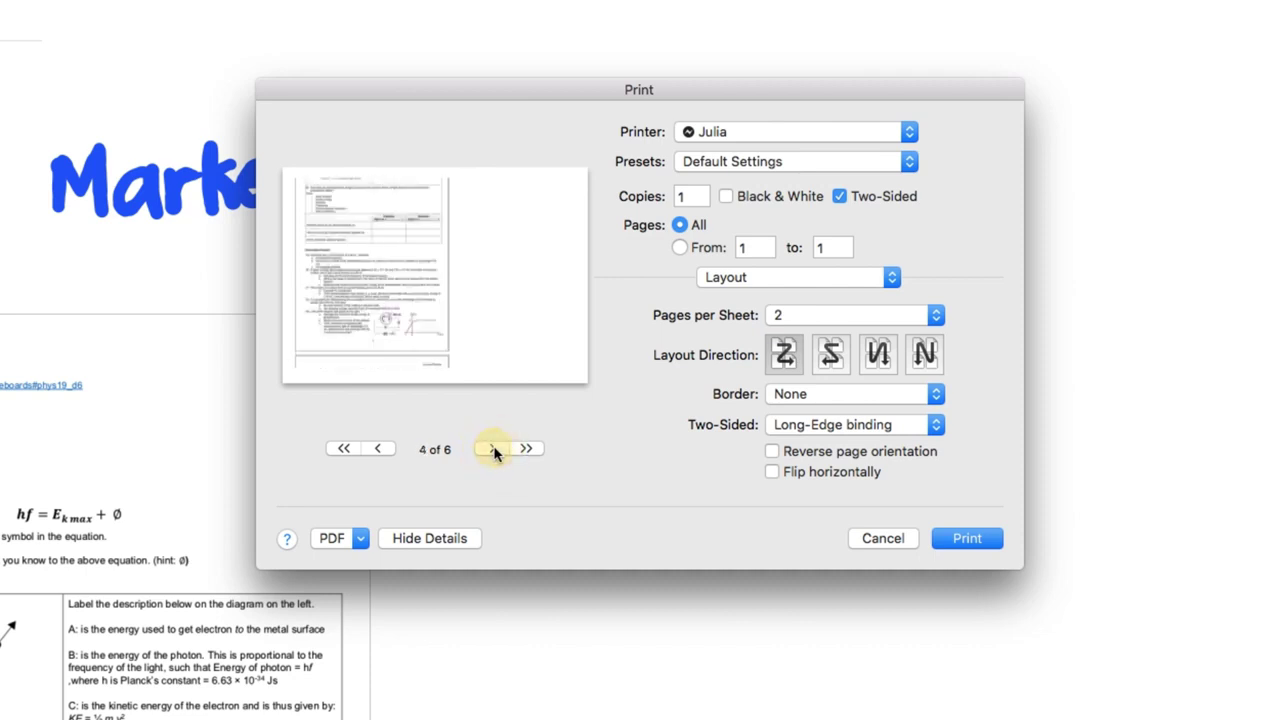
pyautogui.click(494, 450)
pyautogui.click(388, 449)
pyautogui.click(388, 449)
pyautogui.click(388, 449)
pyautogui.click(388, 449)
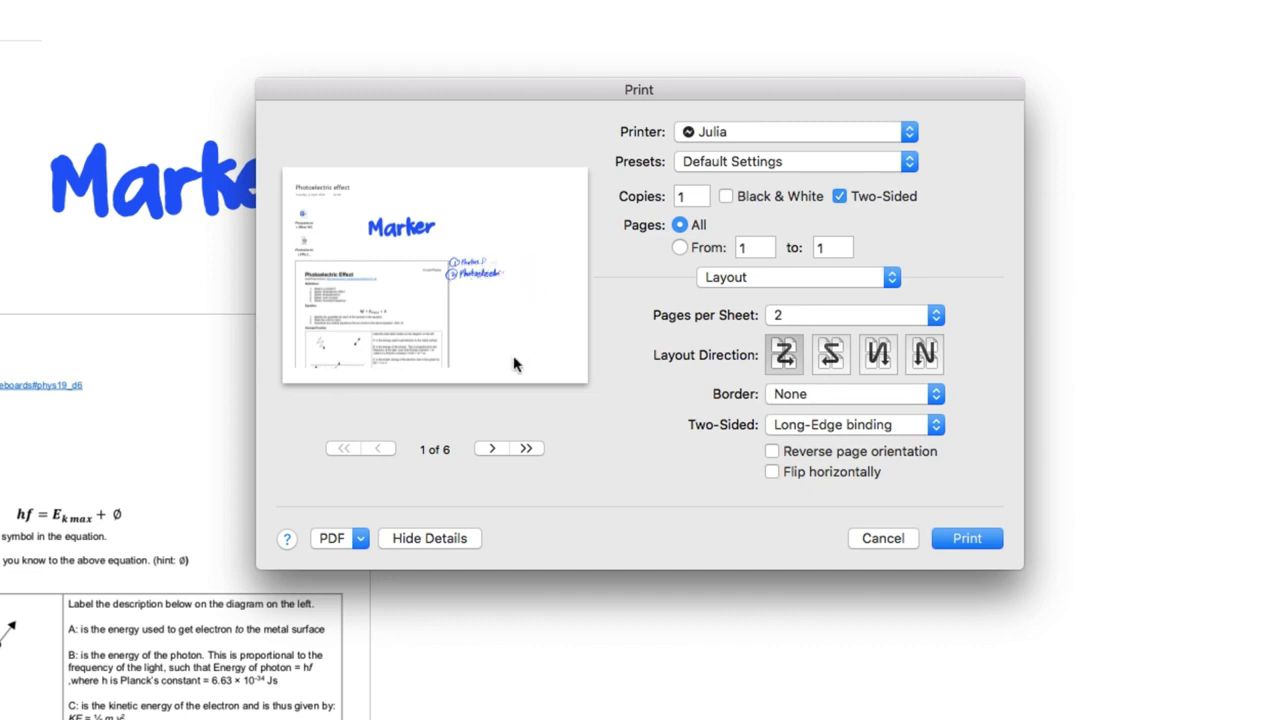
# Step: Save the two-pages-per-sheet printout as a PDF named Untitled in the Assignment folder
pyautogui.click(345, 542)
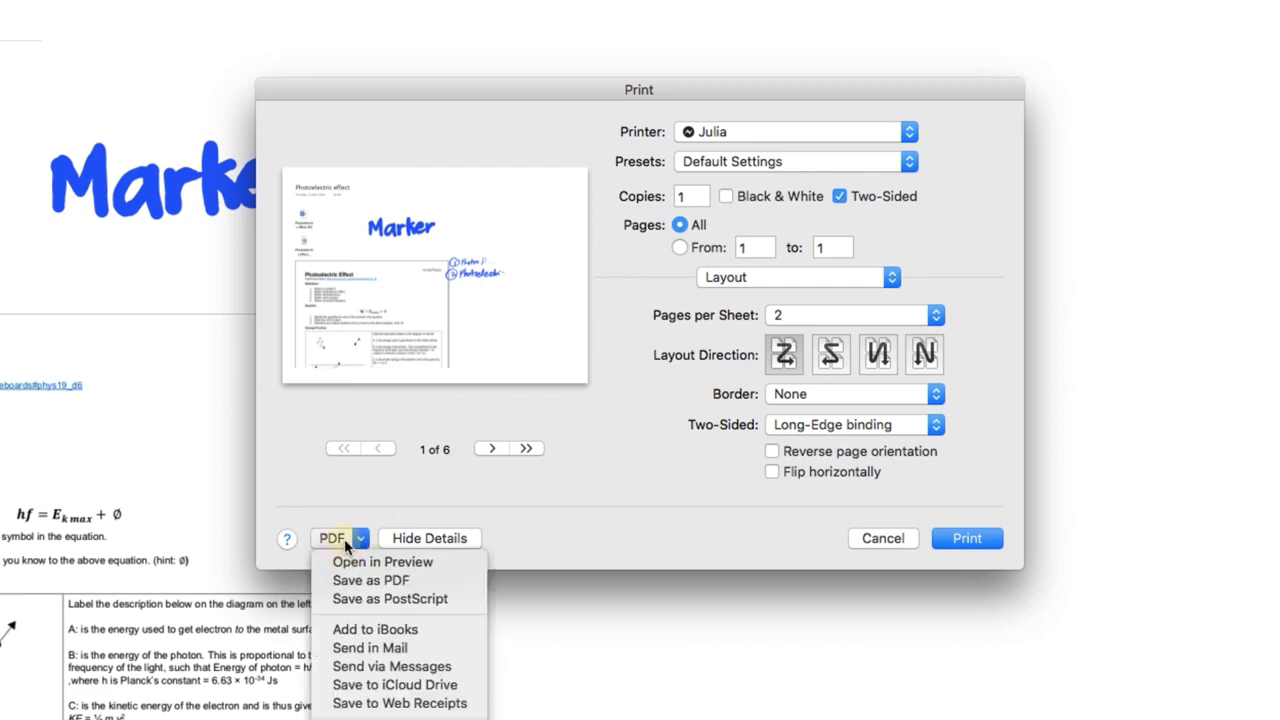
pyautogui.click(381, 584)
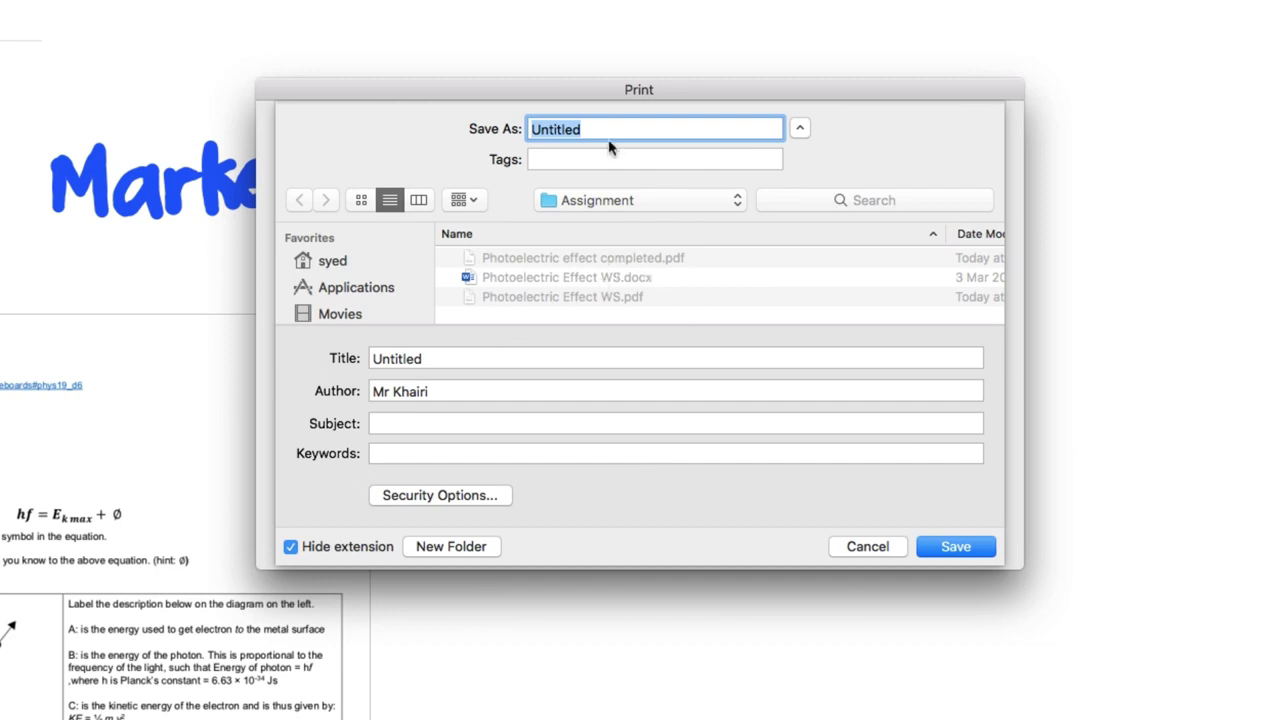
pyautogui.click(968, 550)
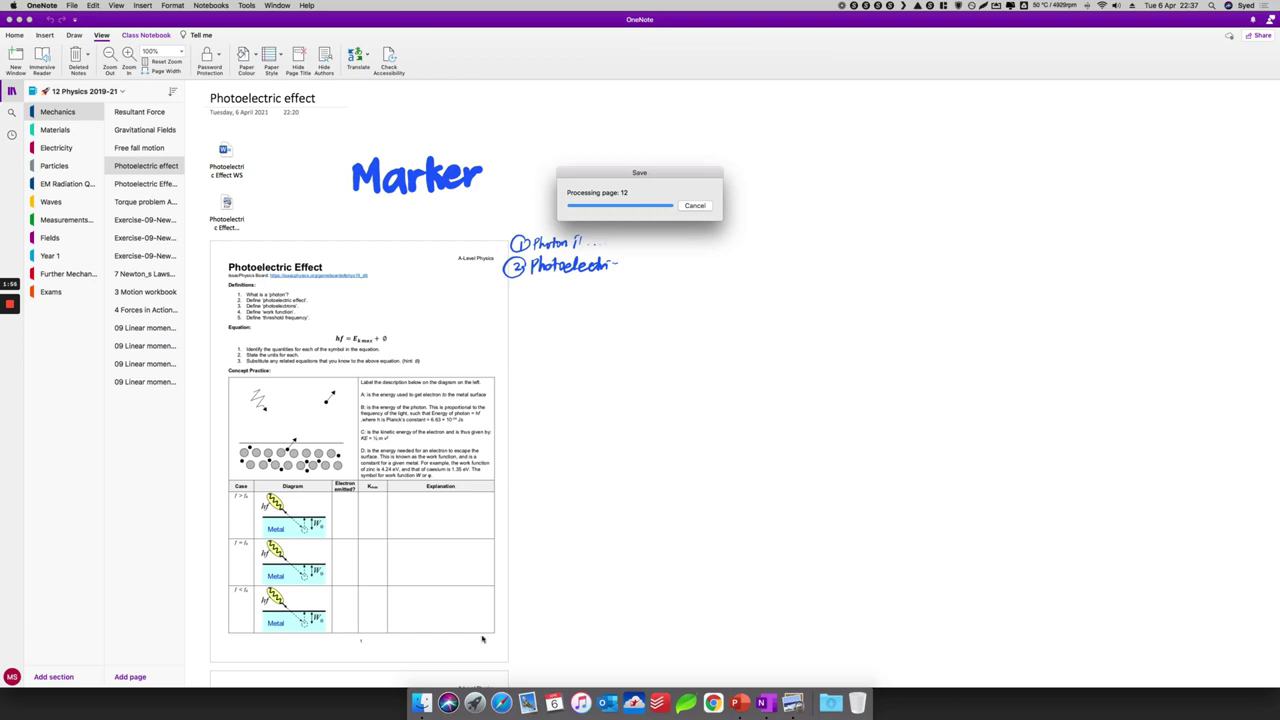
# Step: Switch to Finder and open the Untitled PDF from the Desktop's Assignment folder
pyautogui.click(418, 697)
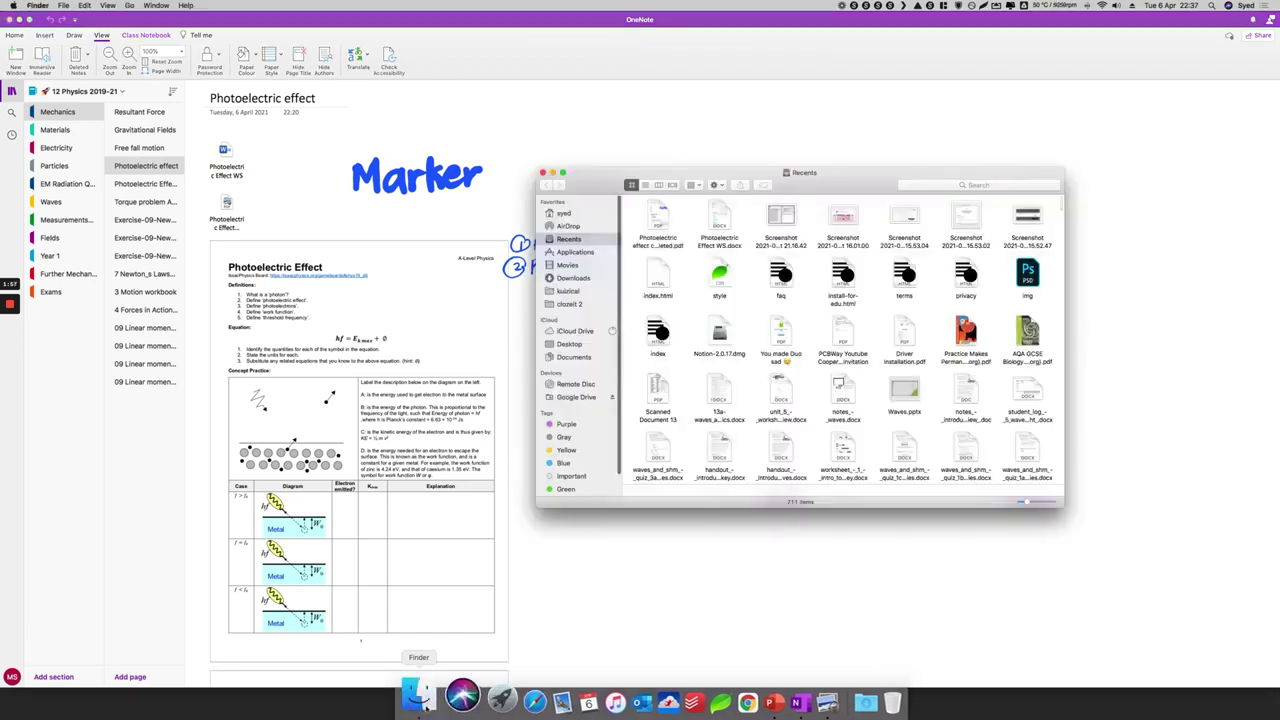
pyautogui.click(569, 343)
pyautogui.doubleClick(651, 220)
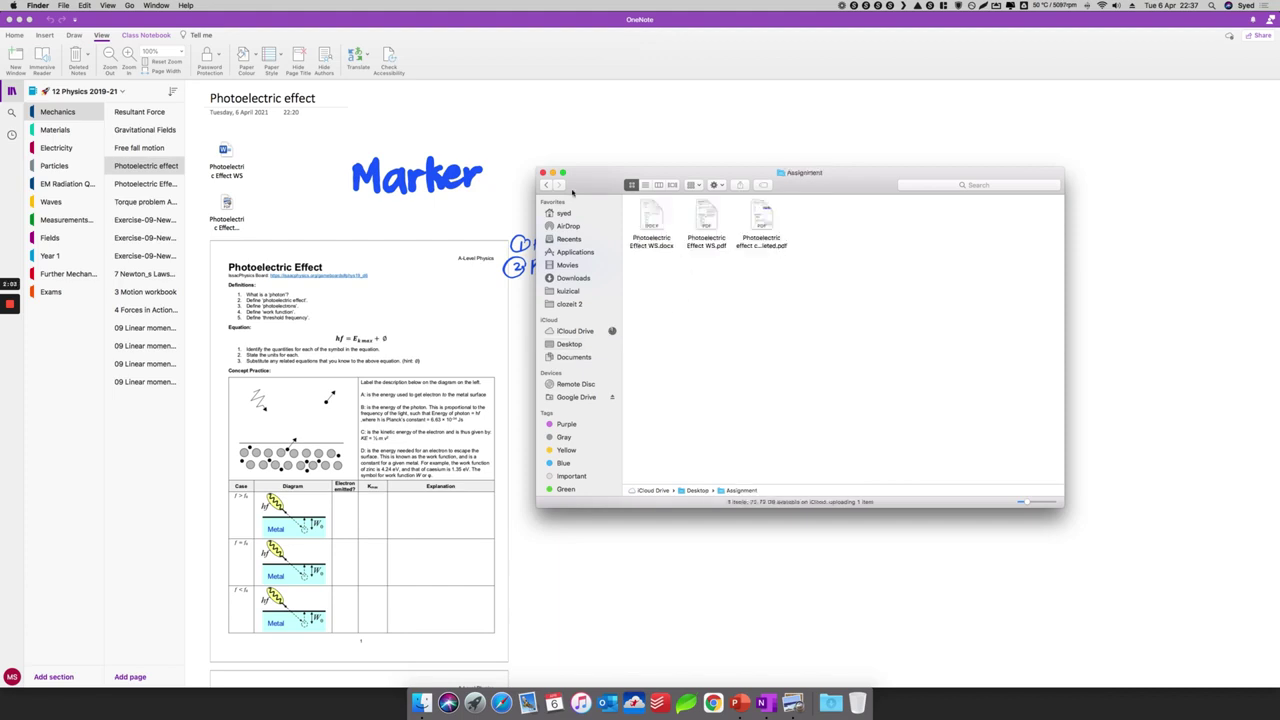
pyautogui.click(551, 185)
pyautogui.doubleClick(651, 220)
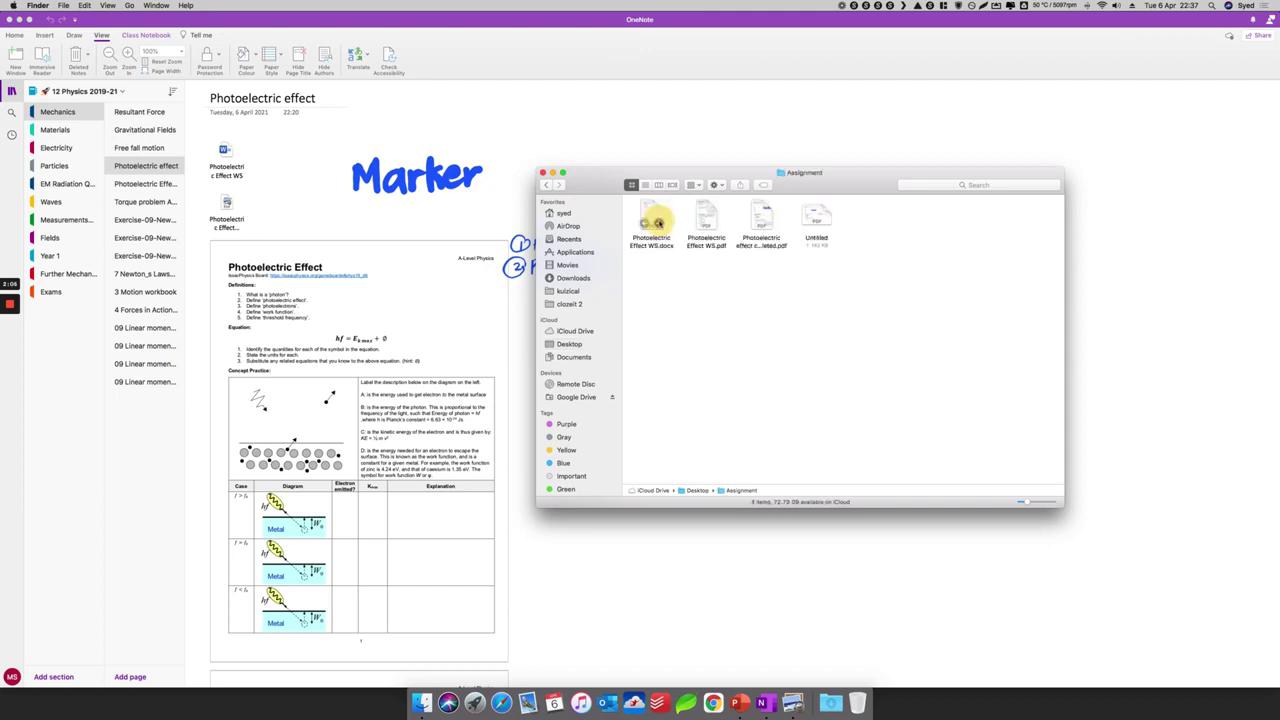
pyautogui.click(818, 217)
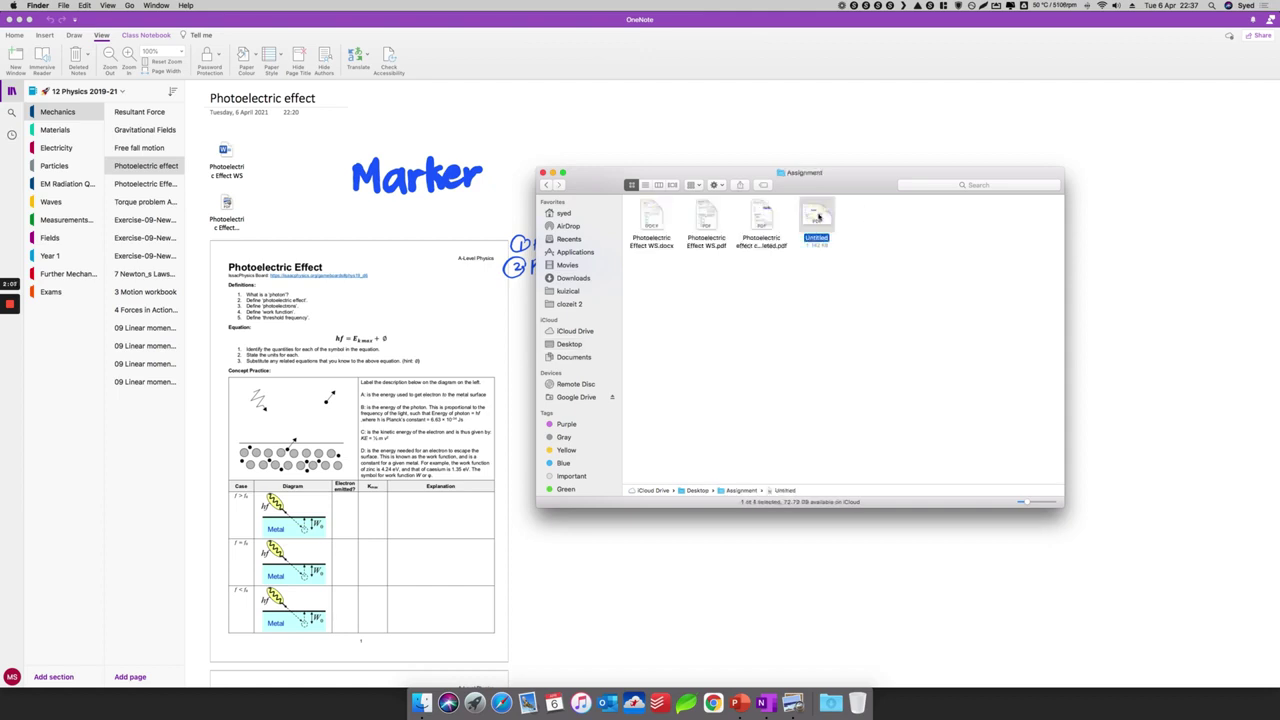
pyautogui.doubleClick(818, 217)
# Step: Examine how the worksheet and handwriting fit across the two-per-sheet PDF's pages, and close the PDF and the Finder window
pyautogui.scroll(-10, 600, 297)
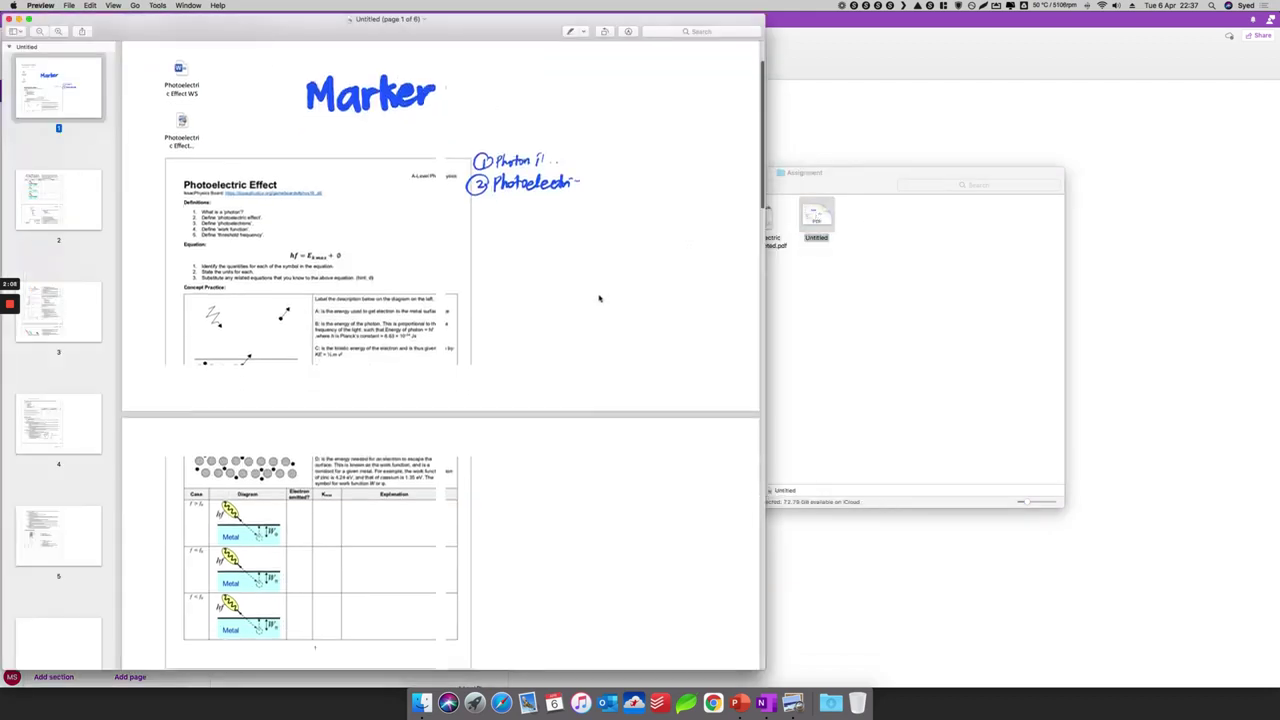
pyautogui.scroll(-1, 604, 300)
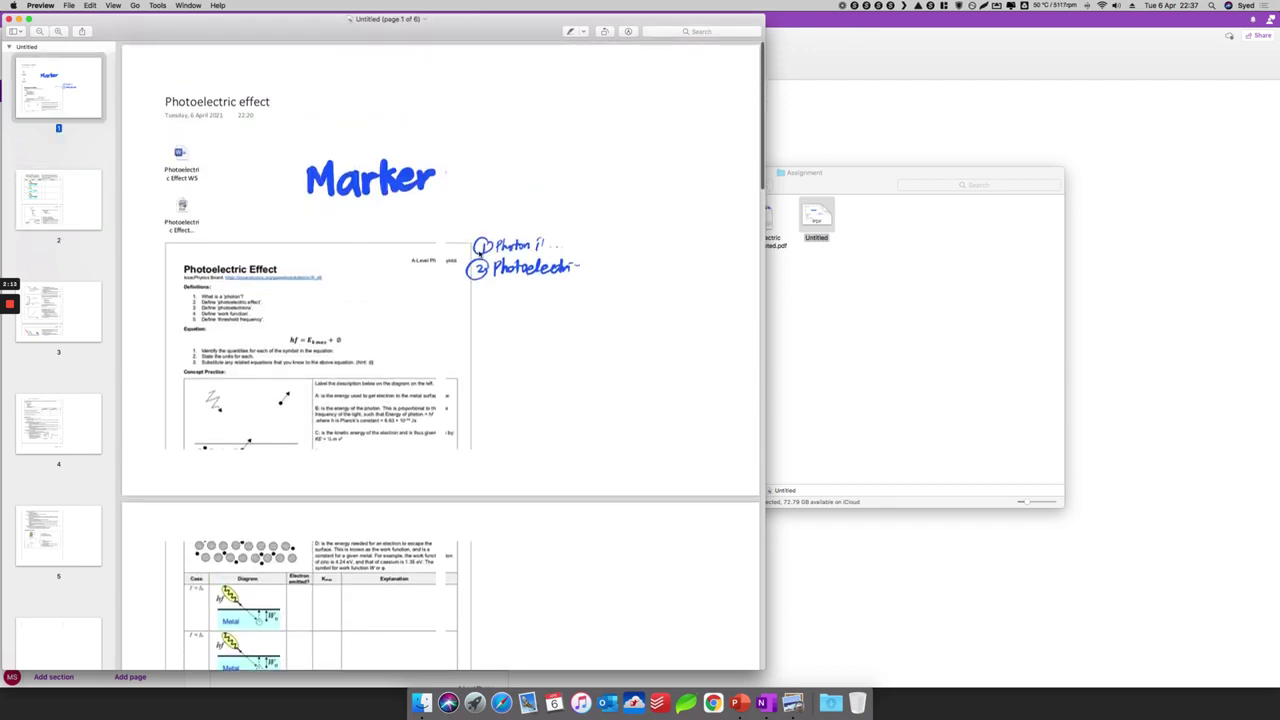
pyautogui.scroll(-15, 654, 384)
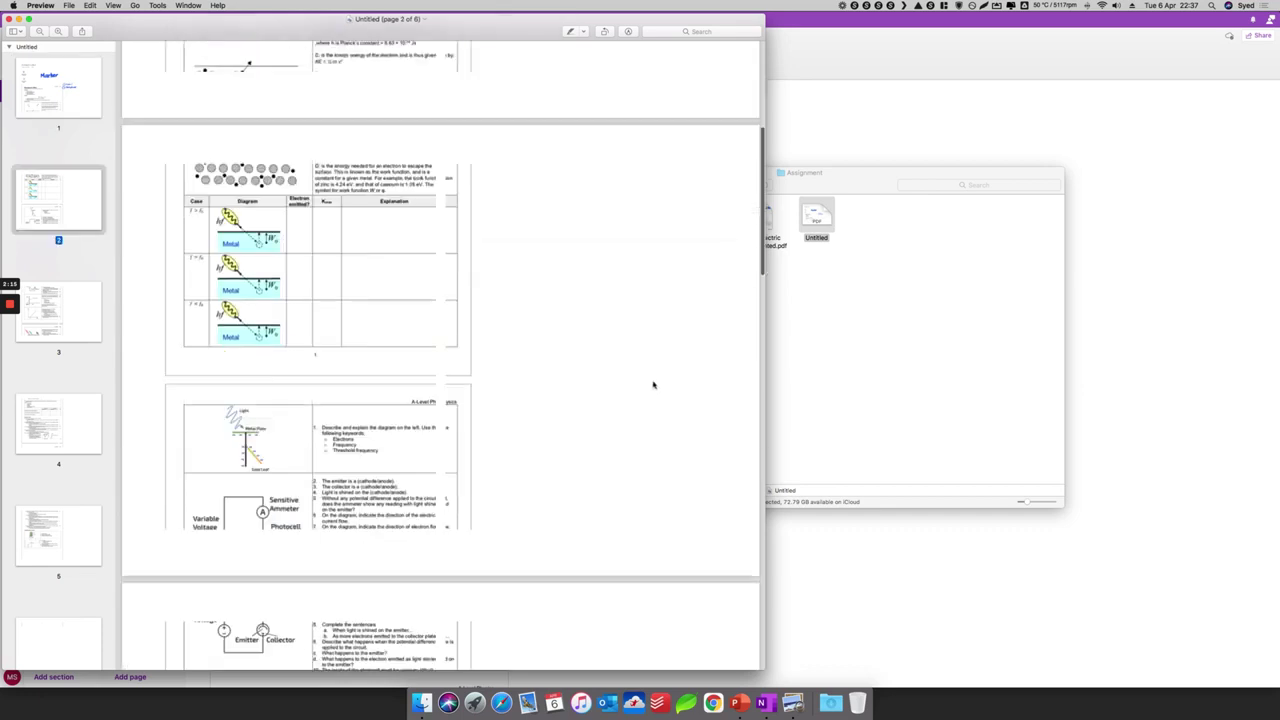
pyautogui.scroll(-4, 653, 385)
pyautogui.scroll(18, 653, 385)
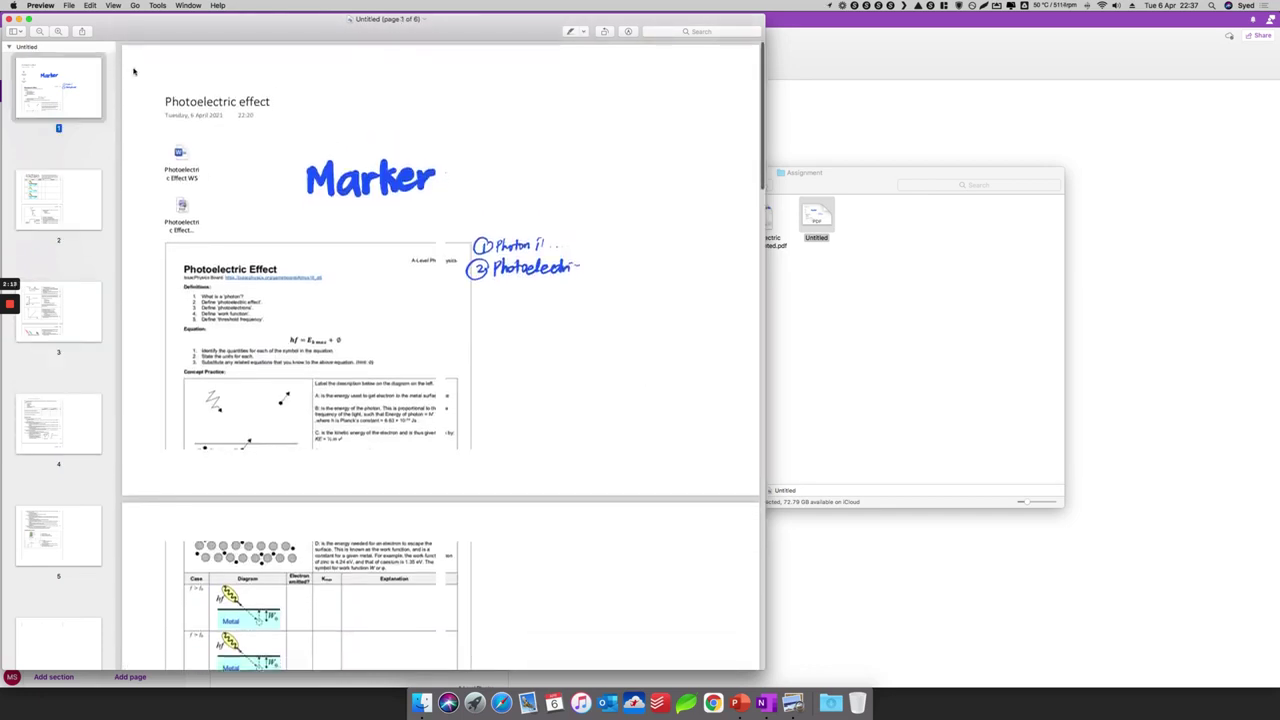
pyautogui.click(9, 19)
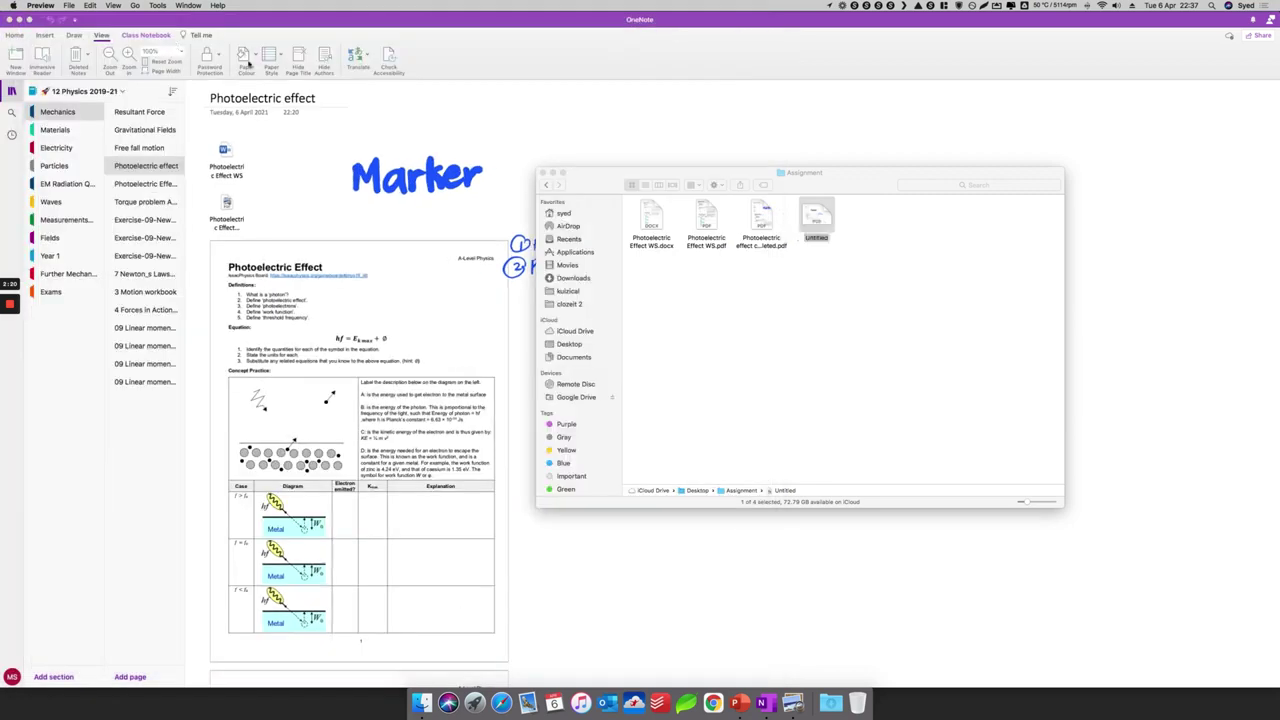
pyautogui.click(542, 173)
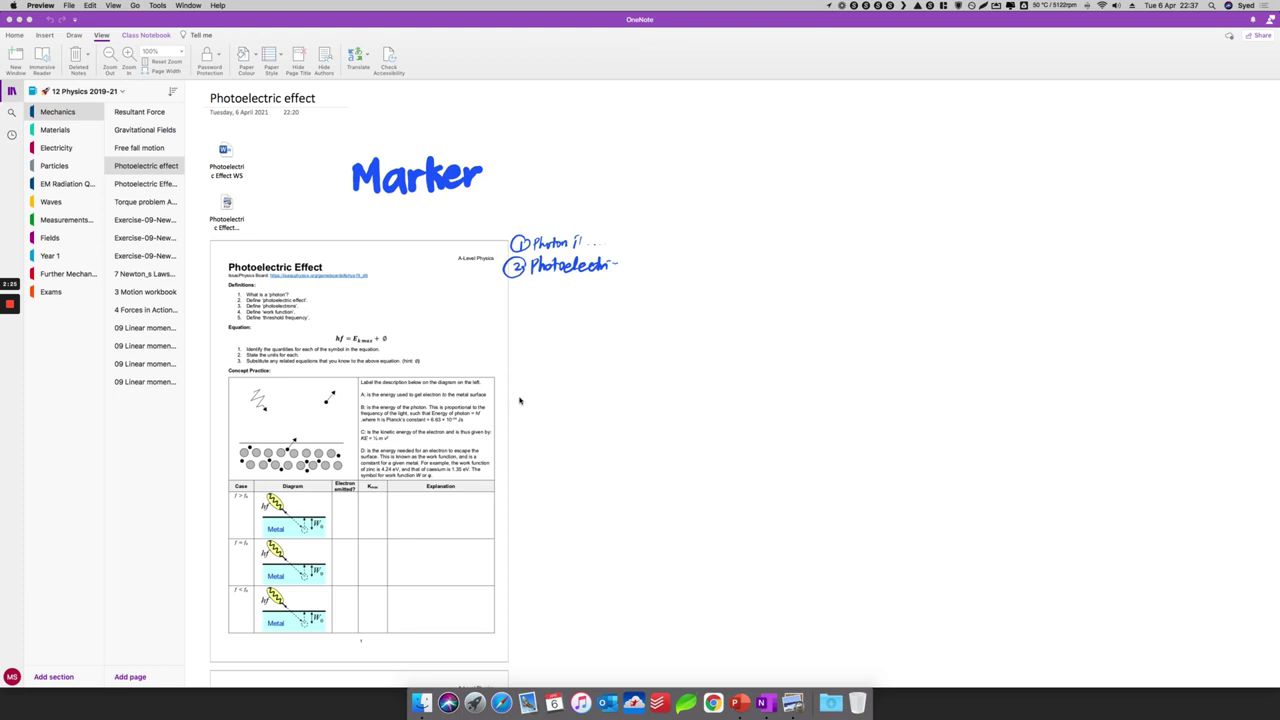
pyautogui.rightClick(558, 327)
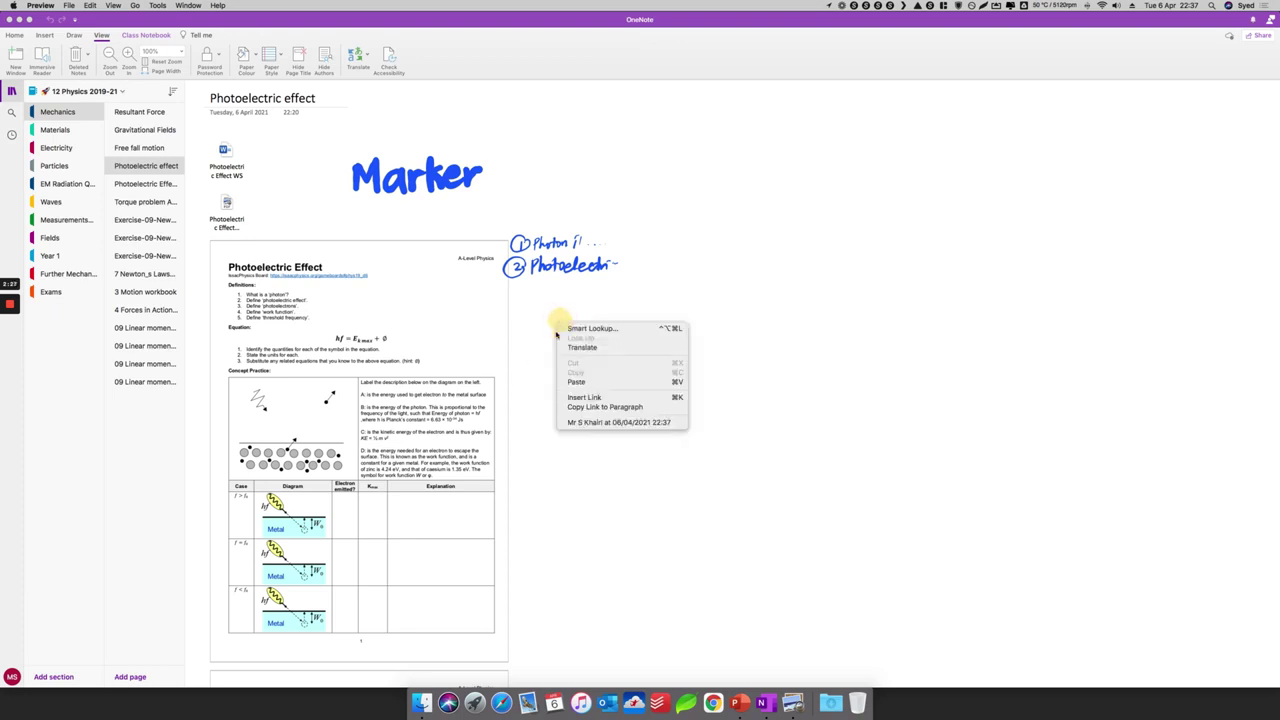
pyautogui.click(524, 334)
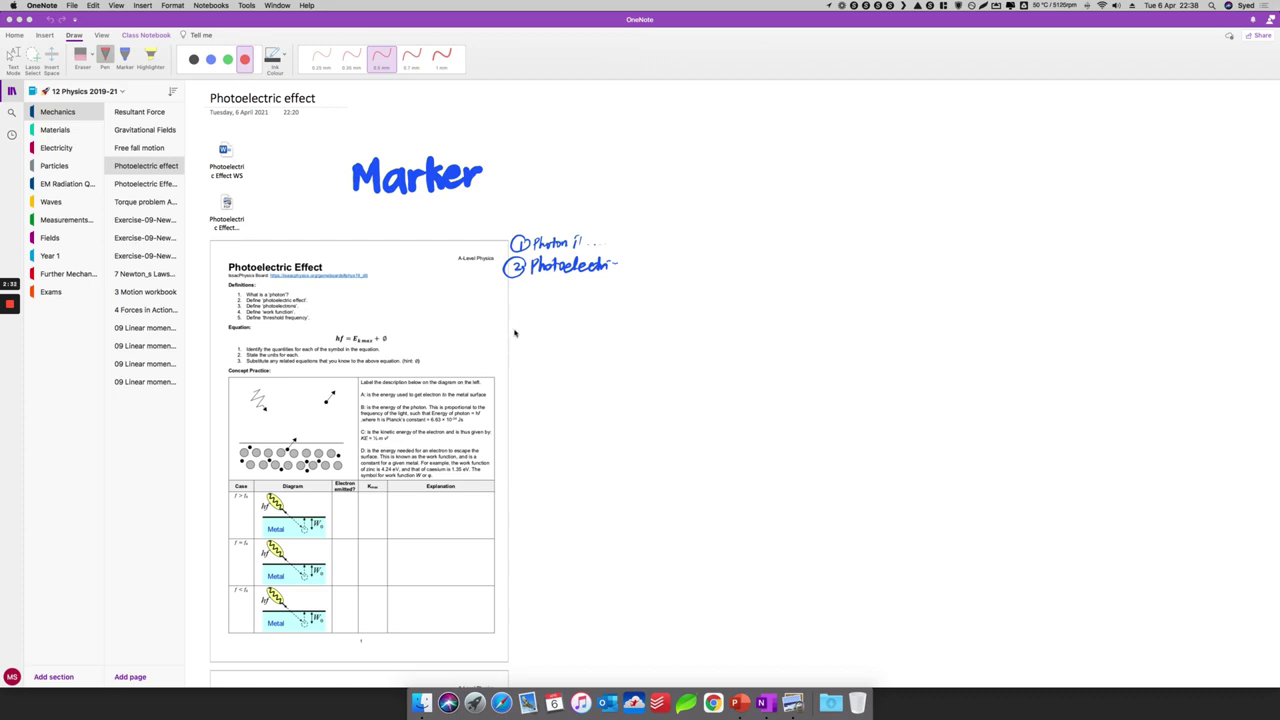
pyautogui.click(544, 352)
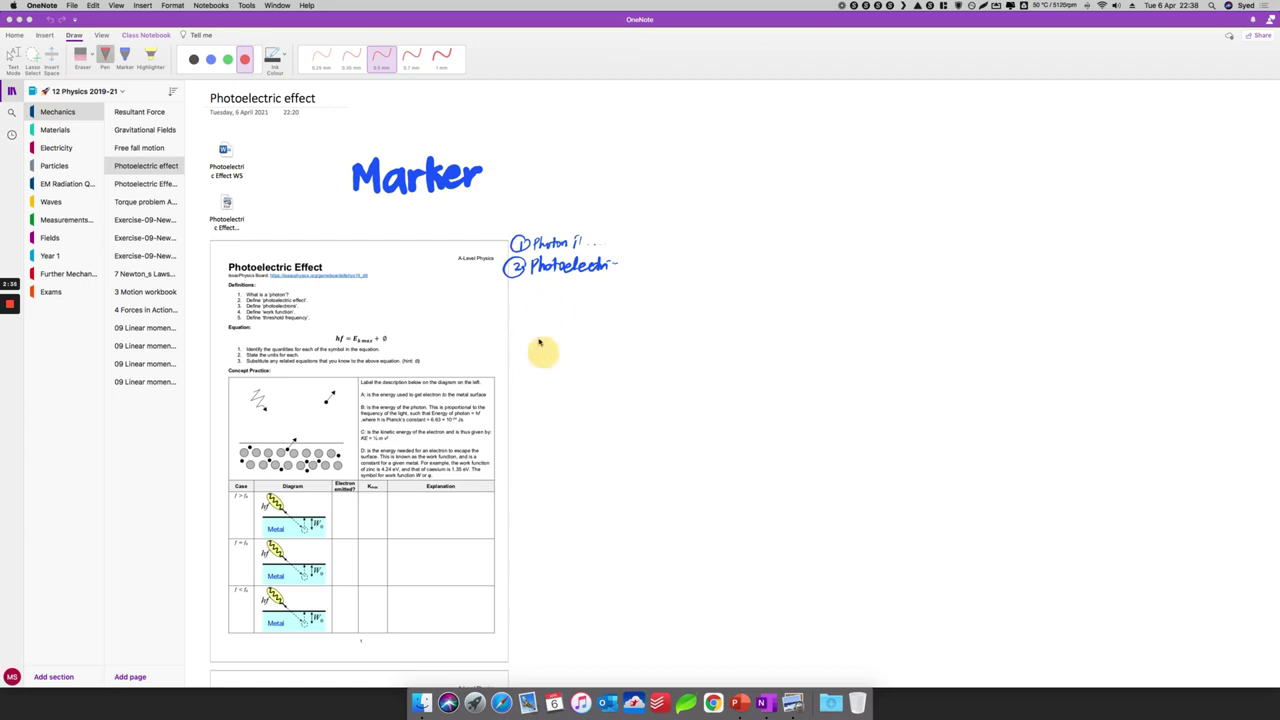